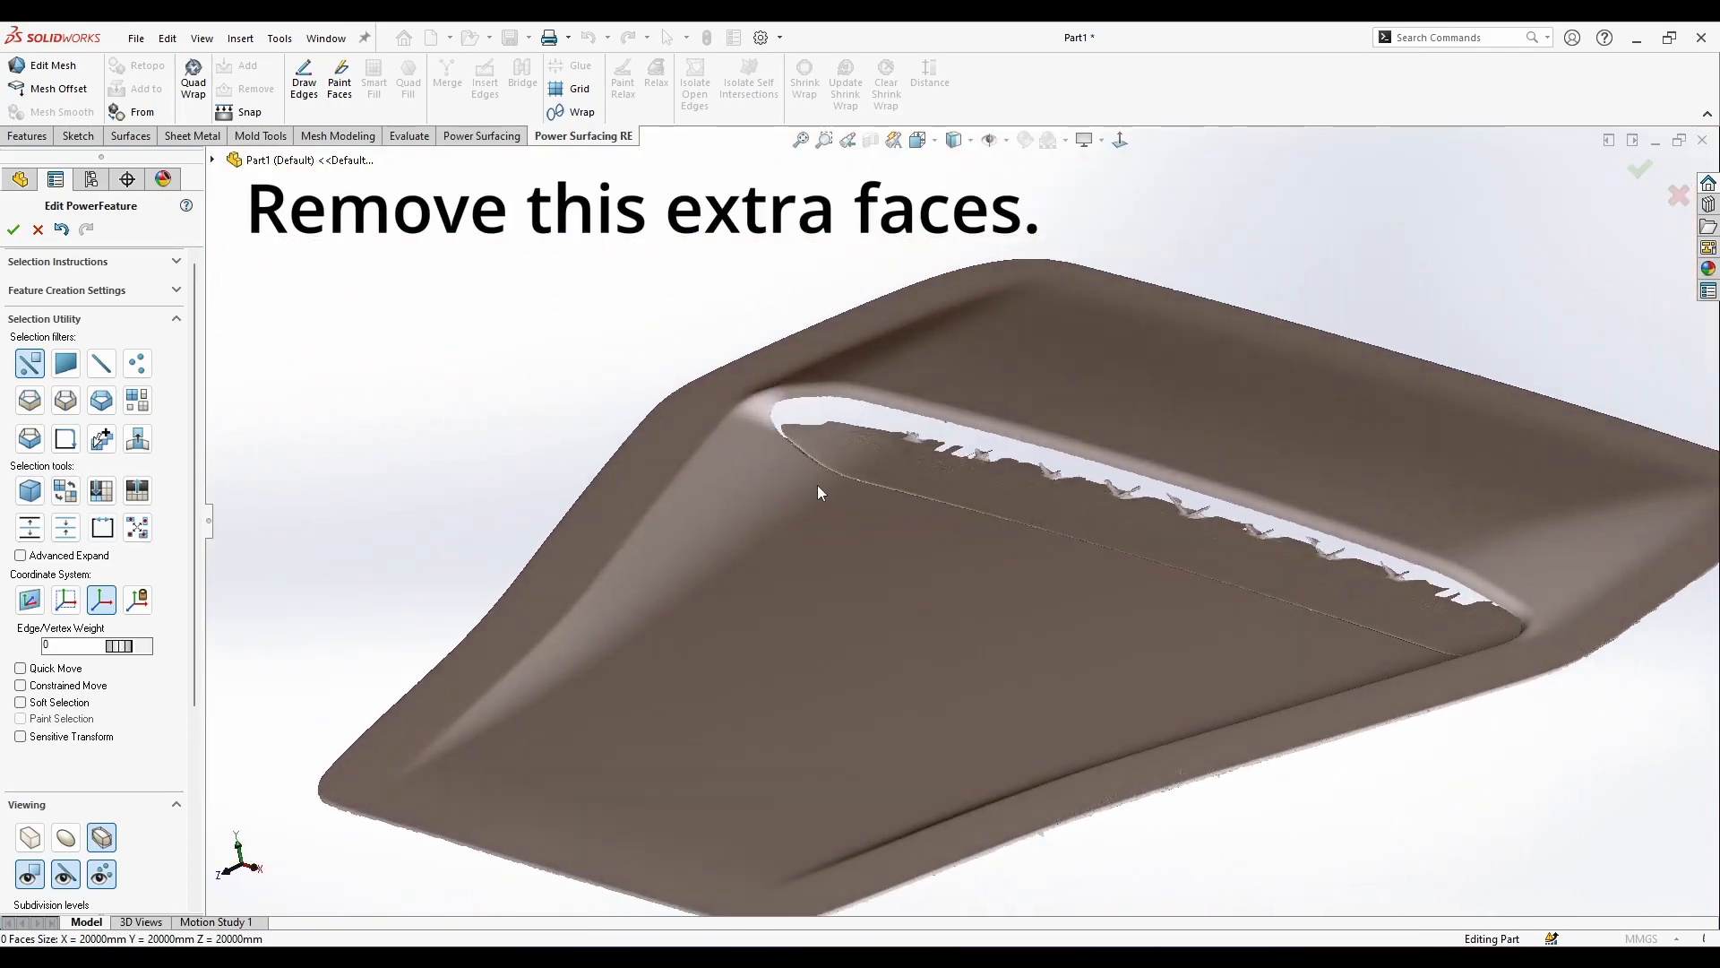
Open the reference mesh for editing and delete the ragged extra faces along the inside of the vent slot.
{"action": "left_click", "coordinate": [59, 70]}
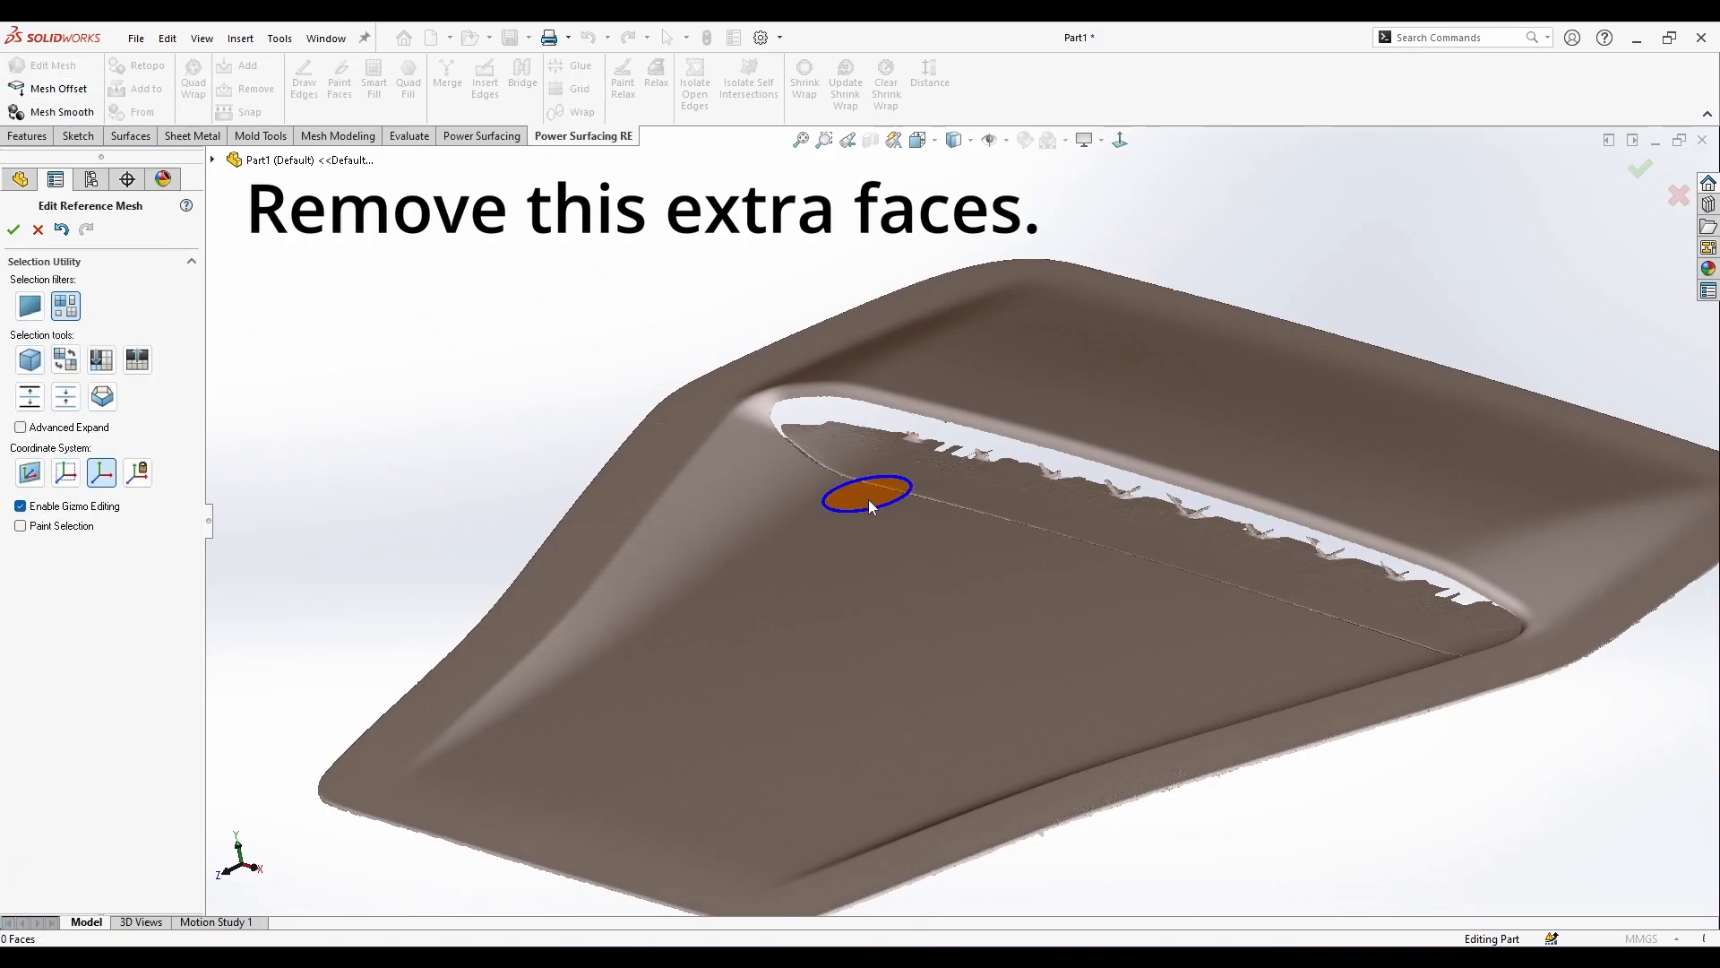
{"action": "scroll", "coordinate": [777, 317], "scroll_direction": "down", "scroll_amount": 8}
{"action": "left_click_drag", "start_coordinate": [682, 269], "coordinate": [976, 497]}
{"action": "mouse_move", "coordinate": [976, 496]}
{"action": "middle_mouse_down"}
{"action": "mouse_move", "coordinate": [994, 703]}
{"action": "mouse_move", "coordinate": [938, 556]}
{"action": "middle_mouse_up"}
{"action": "middle_click_drag", "start_coordinate": [1073, 774], "coordinate": [919, 465]}
{"action": "mouse_move", "coordinate": [920, 465]}
{"action": "left_mouse_down"}
{"action": "mouse_move", "coordinate": [989, 571]}
{"action": "mouse_move", "coordinate": [1082, 654]}
{"action": "left_mouse_up"}
{"action": "mouse_move", "coordinate": [1082, 655]}
{"action": "middle_mouse_down"}
{"action": "mouse_move", "coordinate": [1106, 624]}
{"action": "mouse_move", "coordinate": [881, 629]}
{"action": "mouse_move", "coordinate": [1013, 735]}
{"action": "middle_mouse_up"}
{"action": "scroll", "coordinate": [1017, 744], "scroll_direction": "up", "scroll_amount": 3}
{"action": "scroll", "coordinate": [1075, 745], "scroll_direction": "down", "scroll_amount": 3}
{"action": "mouse_move", "coordinate": [1079, 748]}
{"action": "left_mouse_down"}
{"action": "mouse_move", "coordinate": [1185, 802]}
{"action": "mouse_move", "coordinate": [1165, 829]}
{"action": "left_mouse_up"}
{"action": "middle_click_drag", "start_coordinate": [1322, 874], "coordinate": [765, 572], "text": "ctrl"}
{"action": "scroll", "coordinate": [766, 572], "scroll_direction": "down", "scroll_amount": 3}
{"action": "scroll", "coordinate": [765, 564], "scroll_direction": "up", "scroll_amount": 4}
{"action": "key", "text": "Delete"}
Select and delete the leftover mesh faces around the slot's narrow rounded end and along its lower edge.
{"action": "scroll", "coordinate": [778, 486], "scroll_direction": "up", "scroll_amount": 5}
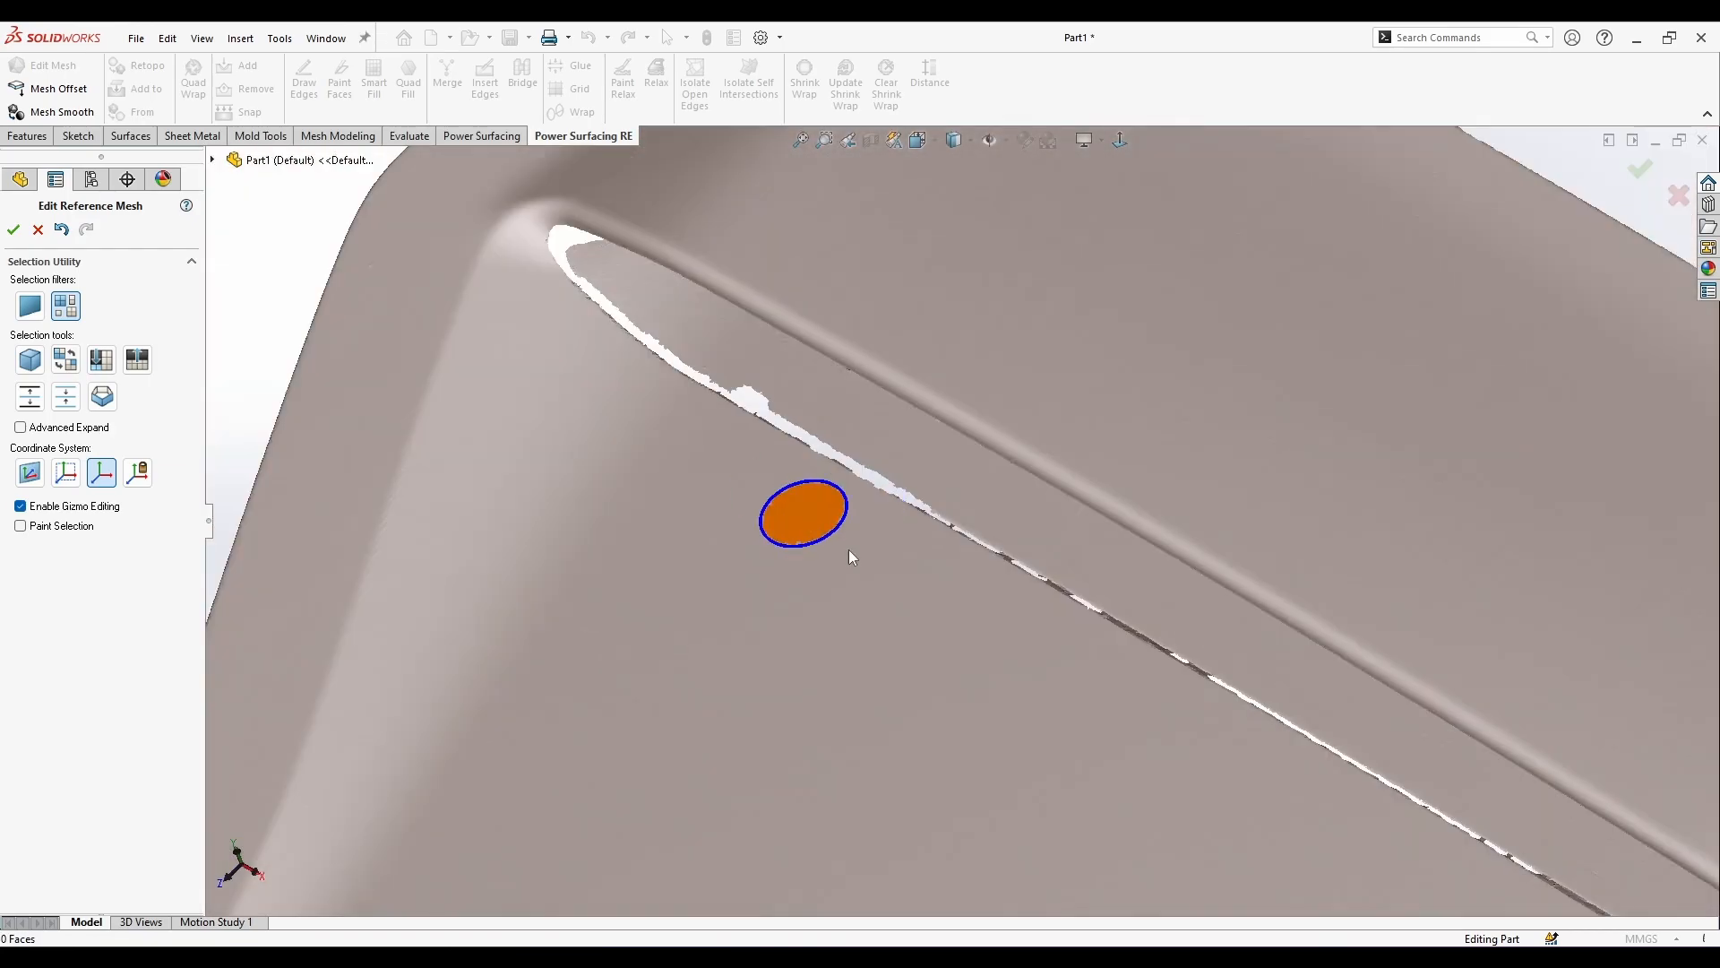
{"action": "scroll", "coordinate": [778, 485], "scroll_direction": "down", "scroll_amount": 8}
{"action": "middle_click_drag", "start_coordinate": [778, 486], "coordinate": [968, 573]}
{"action": "left_click_drag", "start_coordinate": [968, 573], "coordinate": [1056, 634]}
{"action": "middle_click_drag", "start_coordinate": [1055, 634], "coordinate": [985, 582]}
{"action": "left_click_drag", "start_coordinate": [985, 583], "coordinate": [580, 315]}
{"action": "scroll", "coordinate": [580, 316], "scroll_direction": "down", "scroll_amount": 4}
{"action": "left_click_drag", "start_coordinate": [645, 448], "coordinate": [460, 292]}
{"action": "scroll", "coordinate": [460, 293], "scroll_direction": "up", "scroll_amount": 7}
{"action": "middle_click_drag", "start_coordinate": [717, 484], "coordinate": [977, 676]}
{"action": "mouse_move", "coordinate": [977, 676]}
{"action": "left_mouse_down"}
{"action": "mouse_move", "coordinate": [896, 610]}
{"action": "mouse_move", "coordinate": [1078, 814]}
{"action": "left_mouse_up"}
{"action": "middle_click_drag", "start_coordinate": [1079, 814], "coordinate": [1057, 627]}
{"action": "key", "text": "Delete"}
Delete the remaining strip of extra faces along the middle of the slot.
{"action": "scroll", "coordinate": [1041, 503], "scroll_direction": "up", "scroll_amount": 6}
{"action": "scroll", "coordinate": [1041, 502], "scroll_direction": "down", "scroll_amount": 6}
{"action": "mouse_move", "coordinate": [838, 542]}
{"action": "left_mouse_down"}
{"action": "mouse_move", "coordinate": [934, 641]}
{"action": "mouse_move", "coordinate": [1110, 765]}
{"action": "left_mouse_up"}
{"action": "scroll", "coordinate": [1110, 766], "scroll_direction": "up", "scroll_amount": 3}
{"action": "scroll", "coordinate": [1110, 765], "scroll_direction": "down", "scroll_amount": 3}
{"action": "left_click_drag", "start_coordinate": [1335, 820], "coordinate": [912, 474]}
{"action": "key", "text": "Delete"}
Delete the last patch of inner wall faces beside the slot's rounded end.
{"action": "mouse_move", "coordinate": [912, 475]}
{"action": "middle_mouse_down"}
{"action": "mouse_move", "coordinate": [1389, 633]}
{"action": "mouse_move", "coordinate": [1434, 502]}
{"action": "middle_mouse_up"}
{"action": "left_click_drag", "start_coordinate": [1434, 489], "coordinate": [1200, 528]}
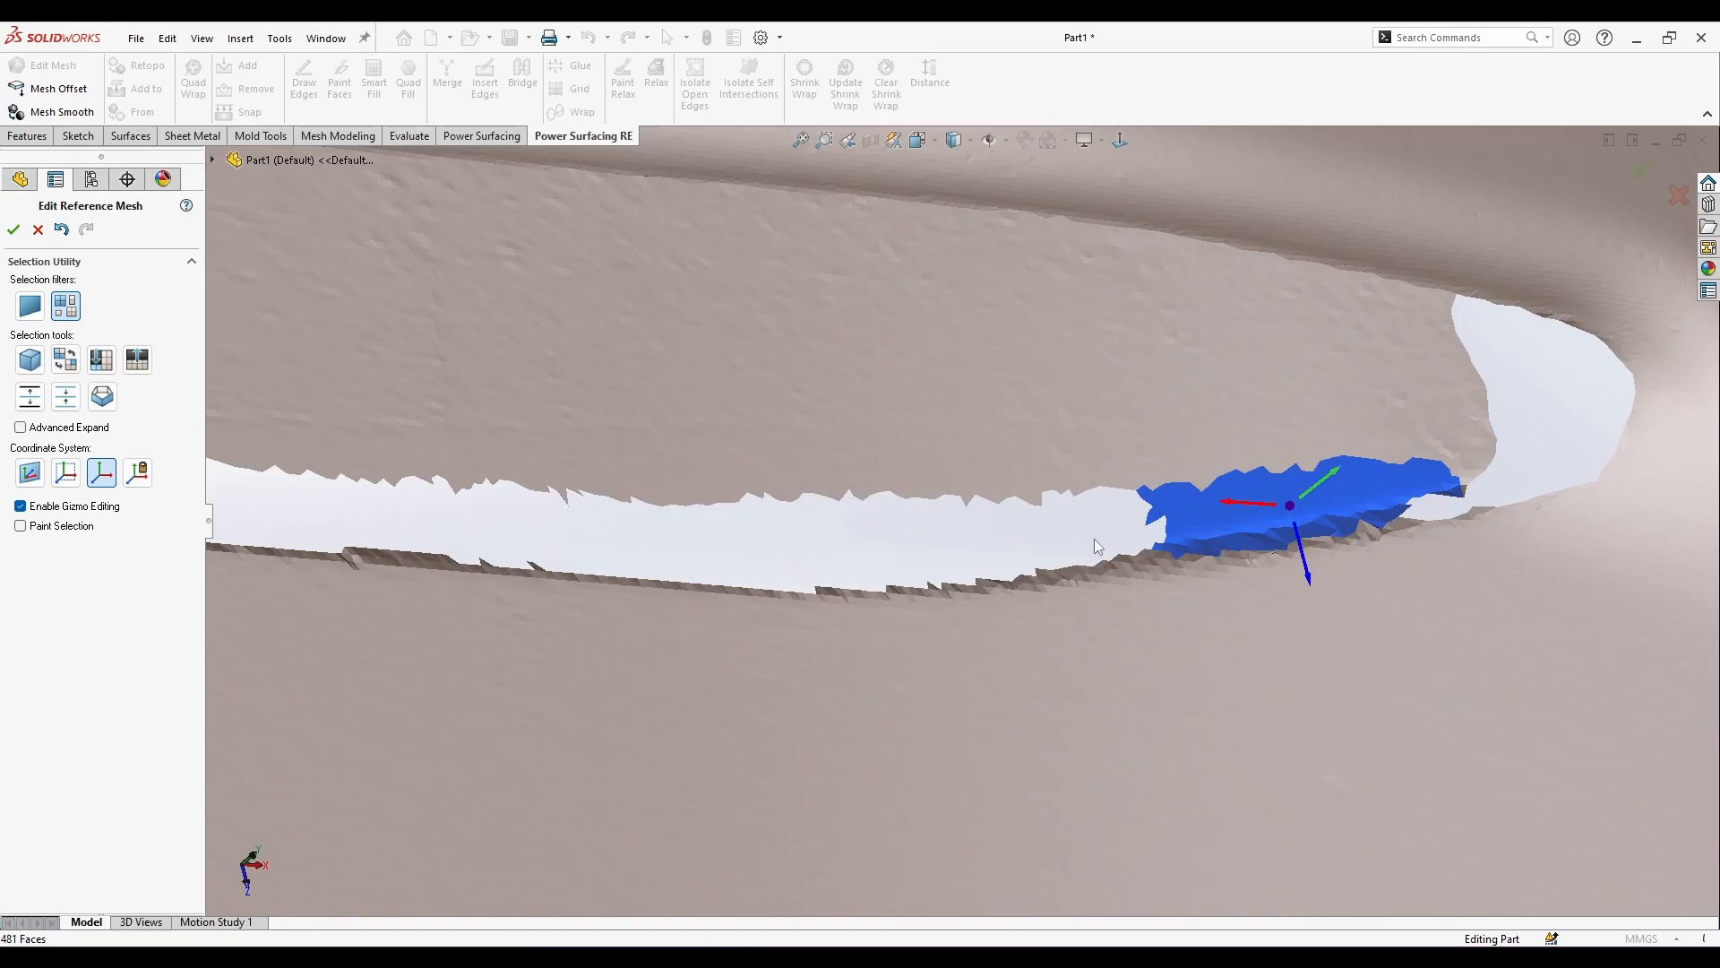
{"action": "key", "text": "Delete"}
Turn on paint selection for faces and pick the jagged triangles protruding into the slot opening.
{"action": "middle_click_drag", "start_coordinate": [1271, 499], "coordinate": [1463, 543]}
{"action": "scroll", "coordinate": [1463, 543], "scroll_direction": "up", "scroll_amount": 4}
{"action": "left_click", "coordinate": [901, 394]}
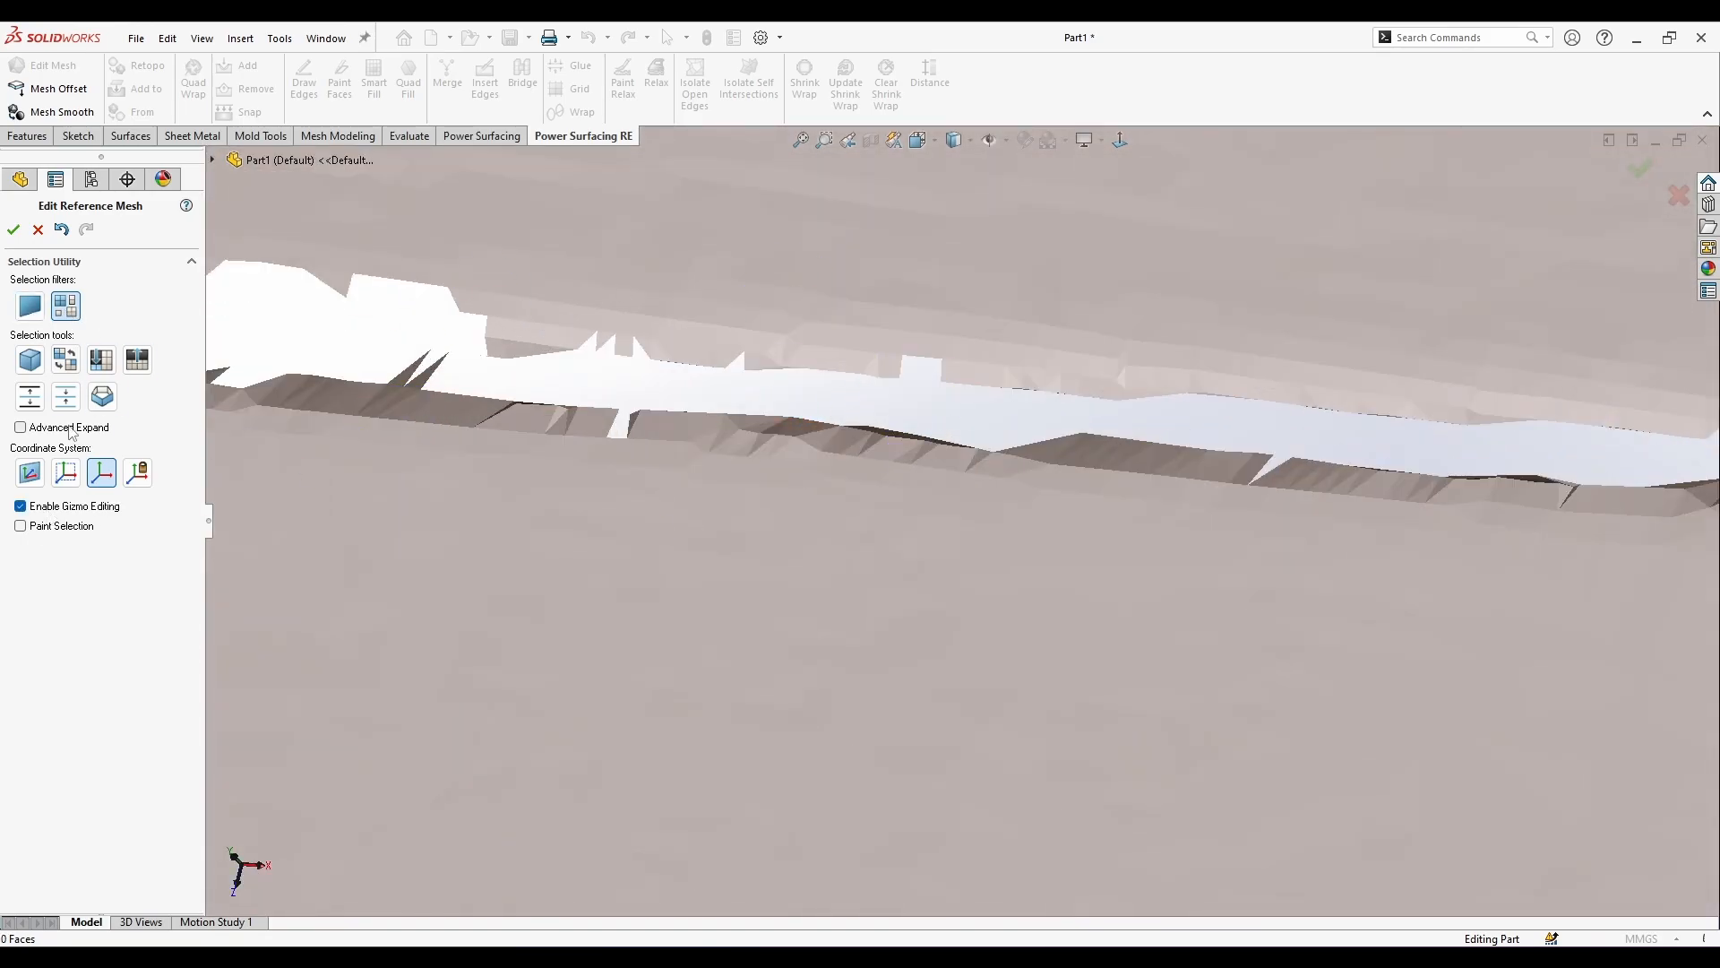
{"action": "left_click", "coordinate": [20, 525]}
{"action": "scroll", "coordinate": [426, 493], "scroll_direction": "up", "scroll_amount": 5}
{"action": "left_click", "coordinate": [19, 525]}
{"action": "scroll", "coordinate": [833, 502], "scroll_direction": "up", "scroll_amount": 6}
{"action": "scroll", "coordinate": [1037, 423], "scroll_direction": "down", "scroll_amount": 7}
{"action": "mouse_move", "coordinate": [1238, 531]}
{"action": "middle_mouse_down"}
{"action": "mouse_move", "coordinate": [1037, 423]}
{"action": "mouse_move", "coordinate": [817, 474]}
{"action": "middle_mouse_up"}
{"action": "scroll", "coordinate": [592, 324], "scroll_direction": "down", "scroll_amount": 6}
{"action": "key", "text": "p"}
{"action": "left_click", "coordinate": [702, 415]}
{"action": "mouse_move", "coordinate": [704, 425]}
{"action": "middle_mouse_down"}
{"action": "mouse_move", "coordinate": [1255, 675]}
{"action": "mouse_move", "coordinate": [1281, 663]}
{"action": "middle_mouse_up"}
{"action": "left_click", "coordinate": [795, 415]}
Turn off gizmo editing, try deleting painted triangles at the slot edge, and undo that deletion.
{"action": "left_click", "coordinate": [20, 505]}
{"action": "left_click_drag", "start_coordinate": [289, 448], "coordinate": [251, 435]}
{"action": "key", "text": "Delete"}
{"action": "key", "text": "ctrl+z"}
Paint-select and delete the spiky triangles protruding from the slot's edge.
{"action": "scroll", "coordinate": [1127, 665], "scroll_direction": "up", "scroll_amount": 2}
{"action": "left_click", "coordinate": [898, 502]}
{"action": "left_click", "coordinate": [521, 501]}
{"action": "key", "text": "Delete"}
{"action": "scroll", "coordinate": [749, 491], "scroll_direction": "down", "scroll_amount": 2}
{"action": "left_click", "coordinate": [860, 454]}
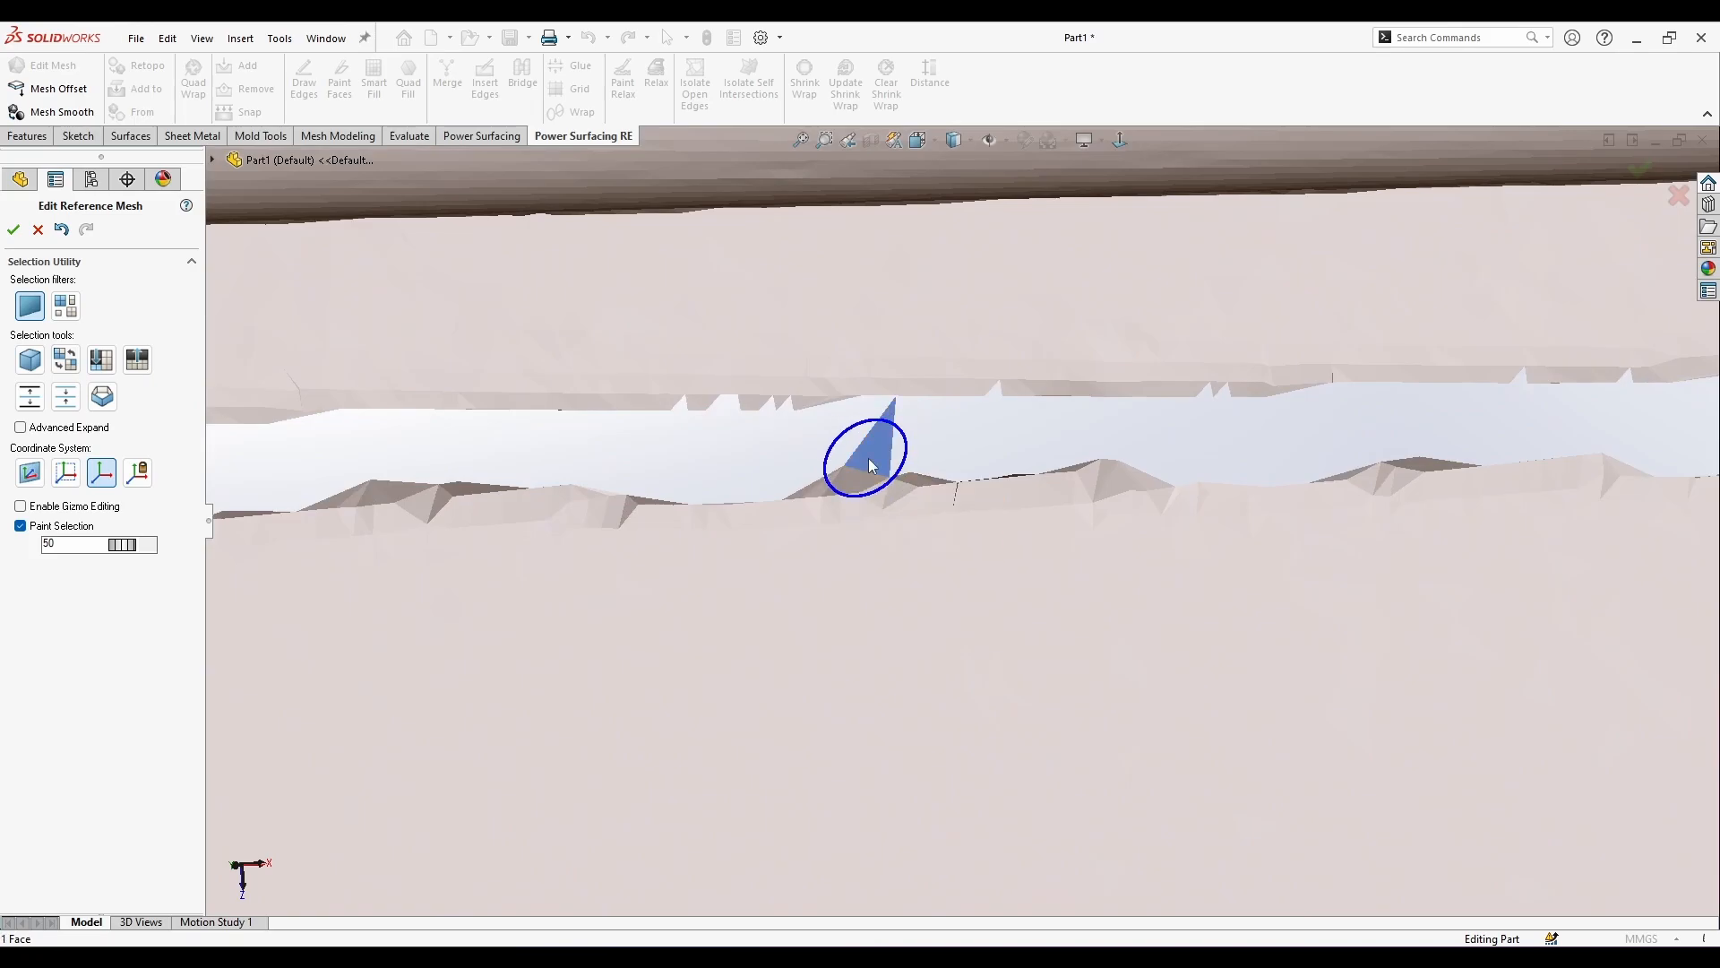
{"action": "key", "text": "Delete"}
Turn off paint selection and accept the reference mesh edits.
{"action": "scroll", "coordinate": [851, 524], "scroll_direction": "up", "scroll_amount": 6}
{"action": "left_click", "coordinate": [20, 525]}
{"action": "middle_click_drag", "start_coordinate": [639, 528], "coordinate": [960, 515]}
{"action": "scroll", "coordinate": [960, 515], "scroll_direction": "up", "scroll_amount": 4}
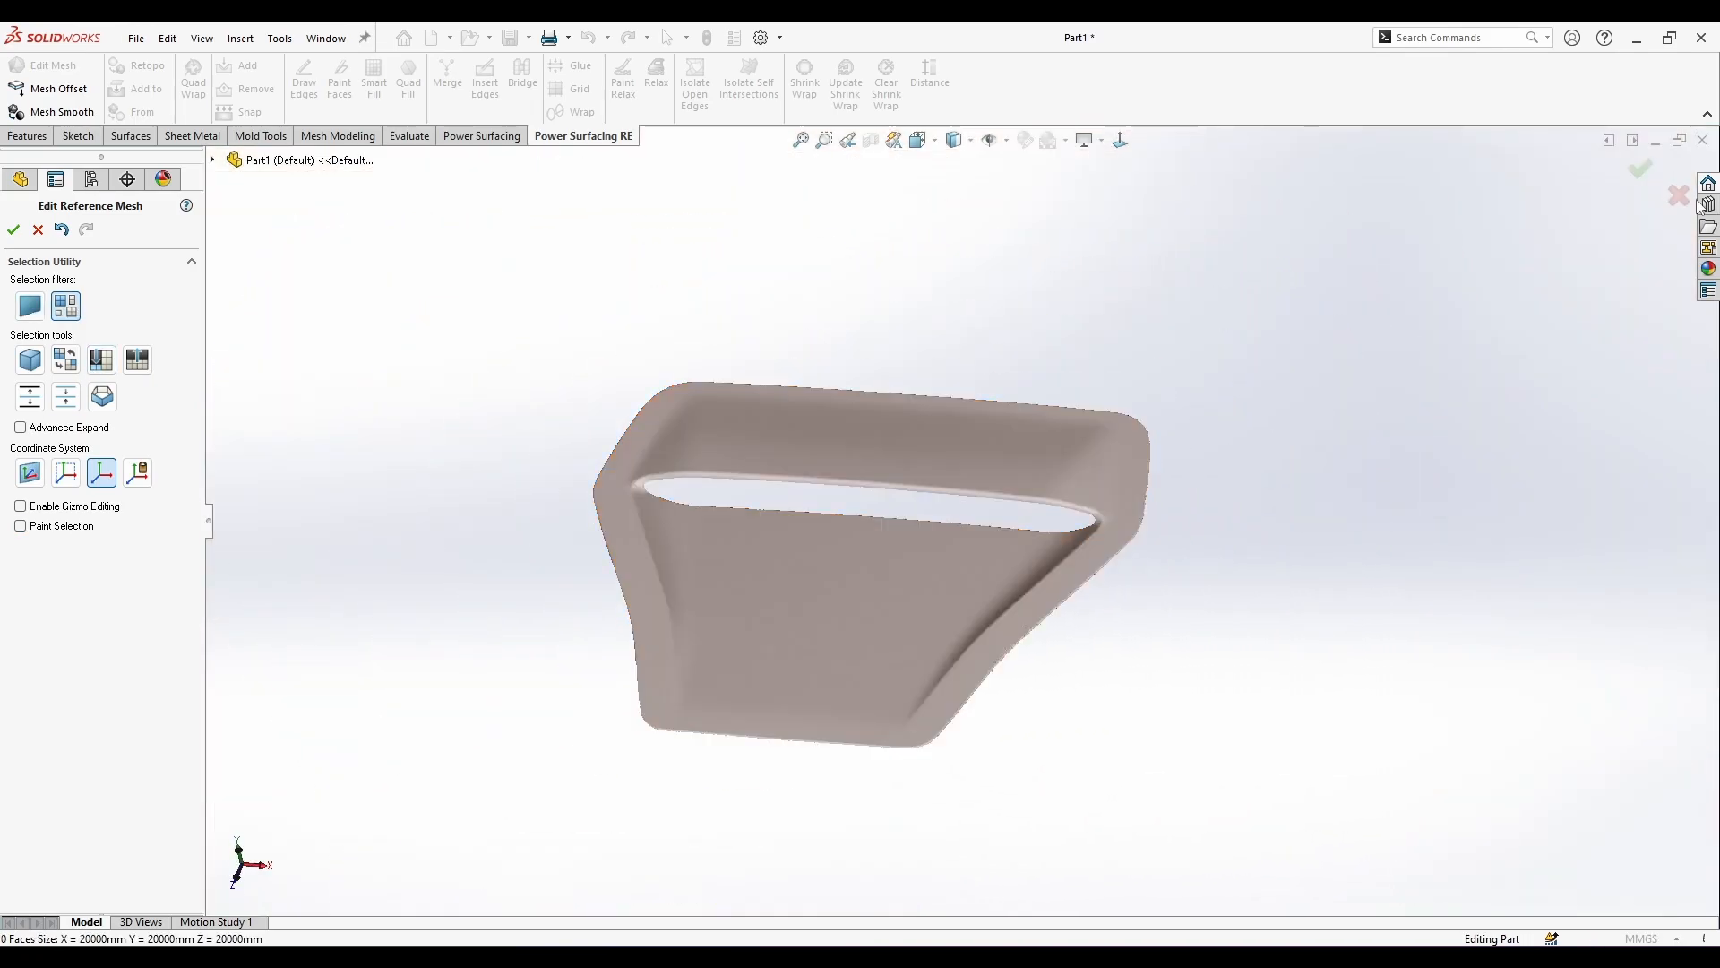
{"action": "left_click", "coordinate": [1641, 170]}
Quad wrap the cleaned mesh at 2% with Mesh is not Closed and Five Sided enabled.
{"action": "scroll", "coordinate": [876, 533], "scroll_direction": "down", "scroll_amount": 2}
{"action": "middle_click_drag", "start_coordinate": [875, 533], "coordinate": [590, 414]}
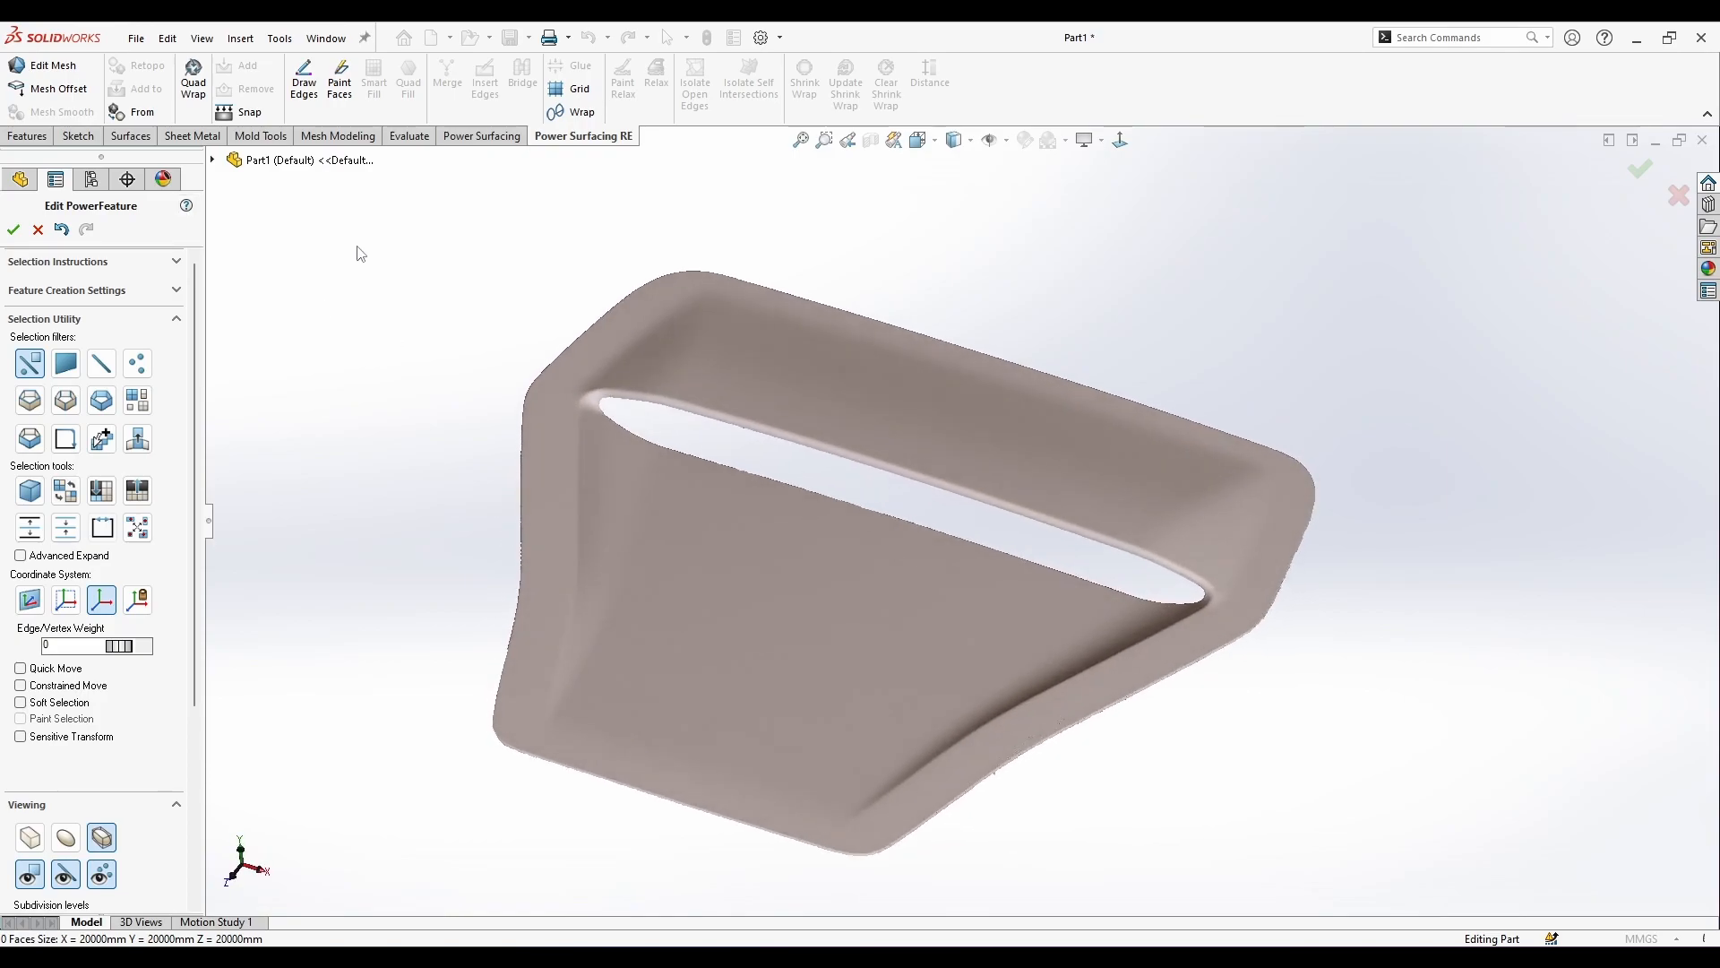
{"action": "left_click", "coordinate": [194, 79]}
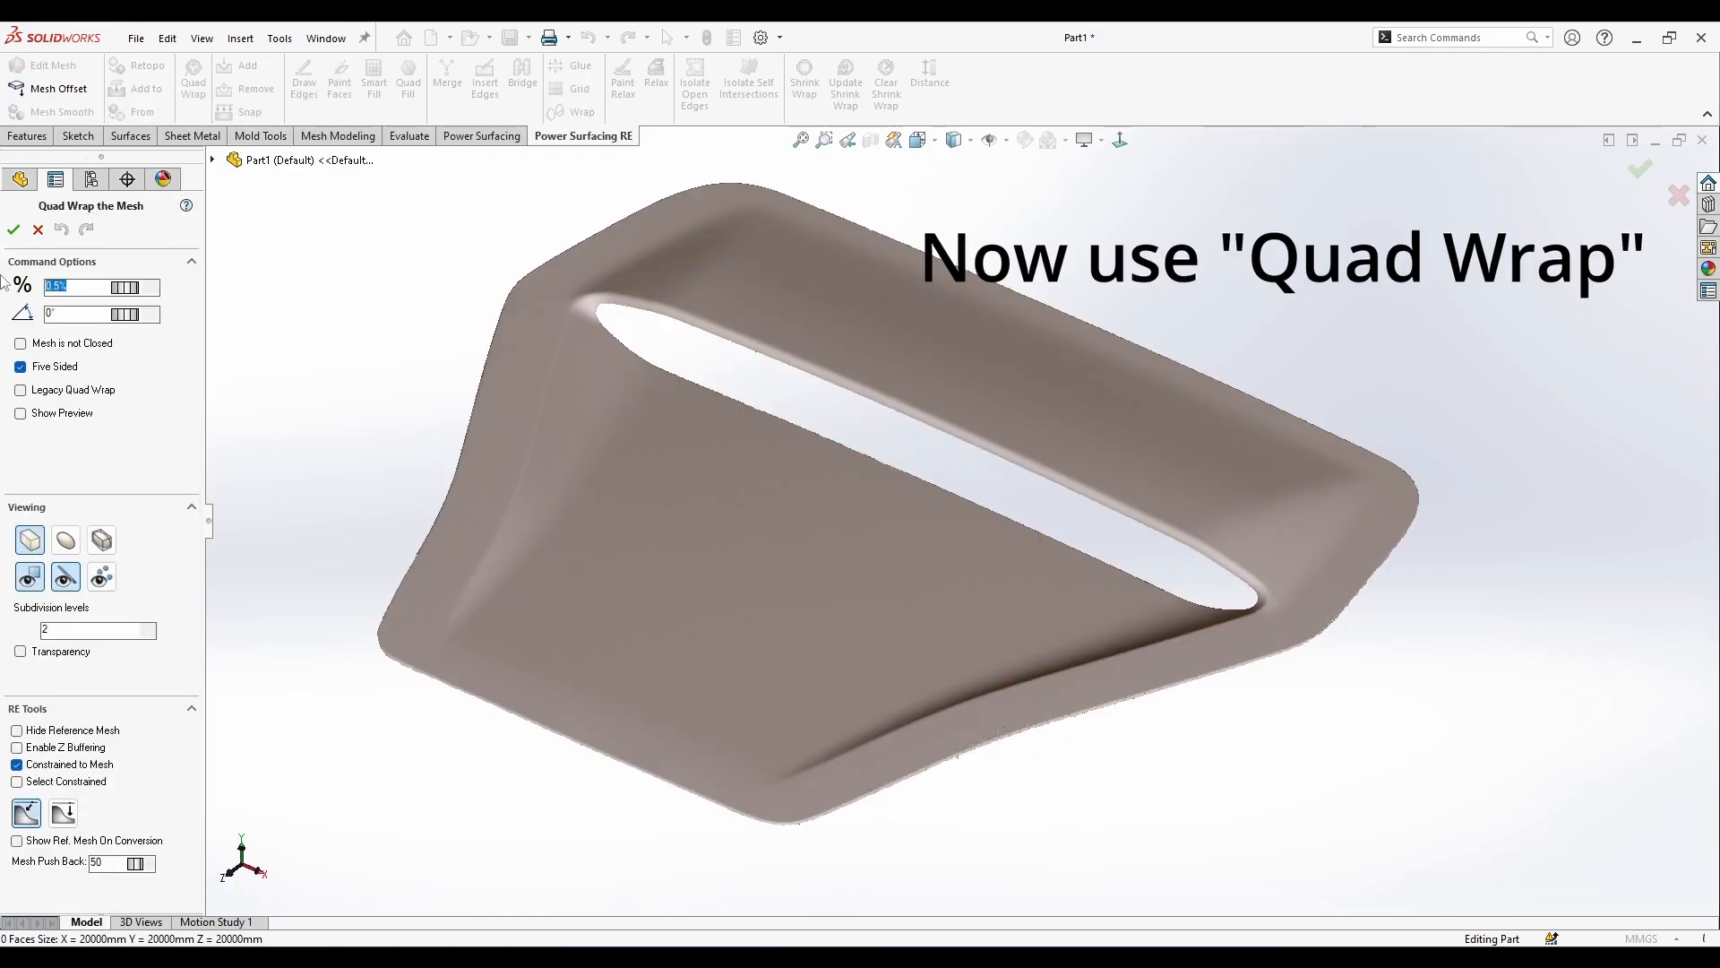
{"action": "left_click", "coordinate": [14, 230]}
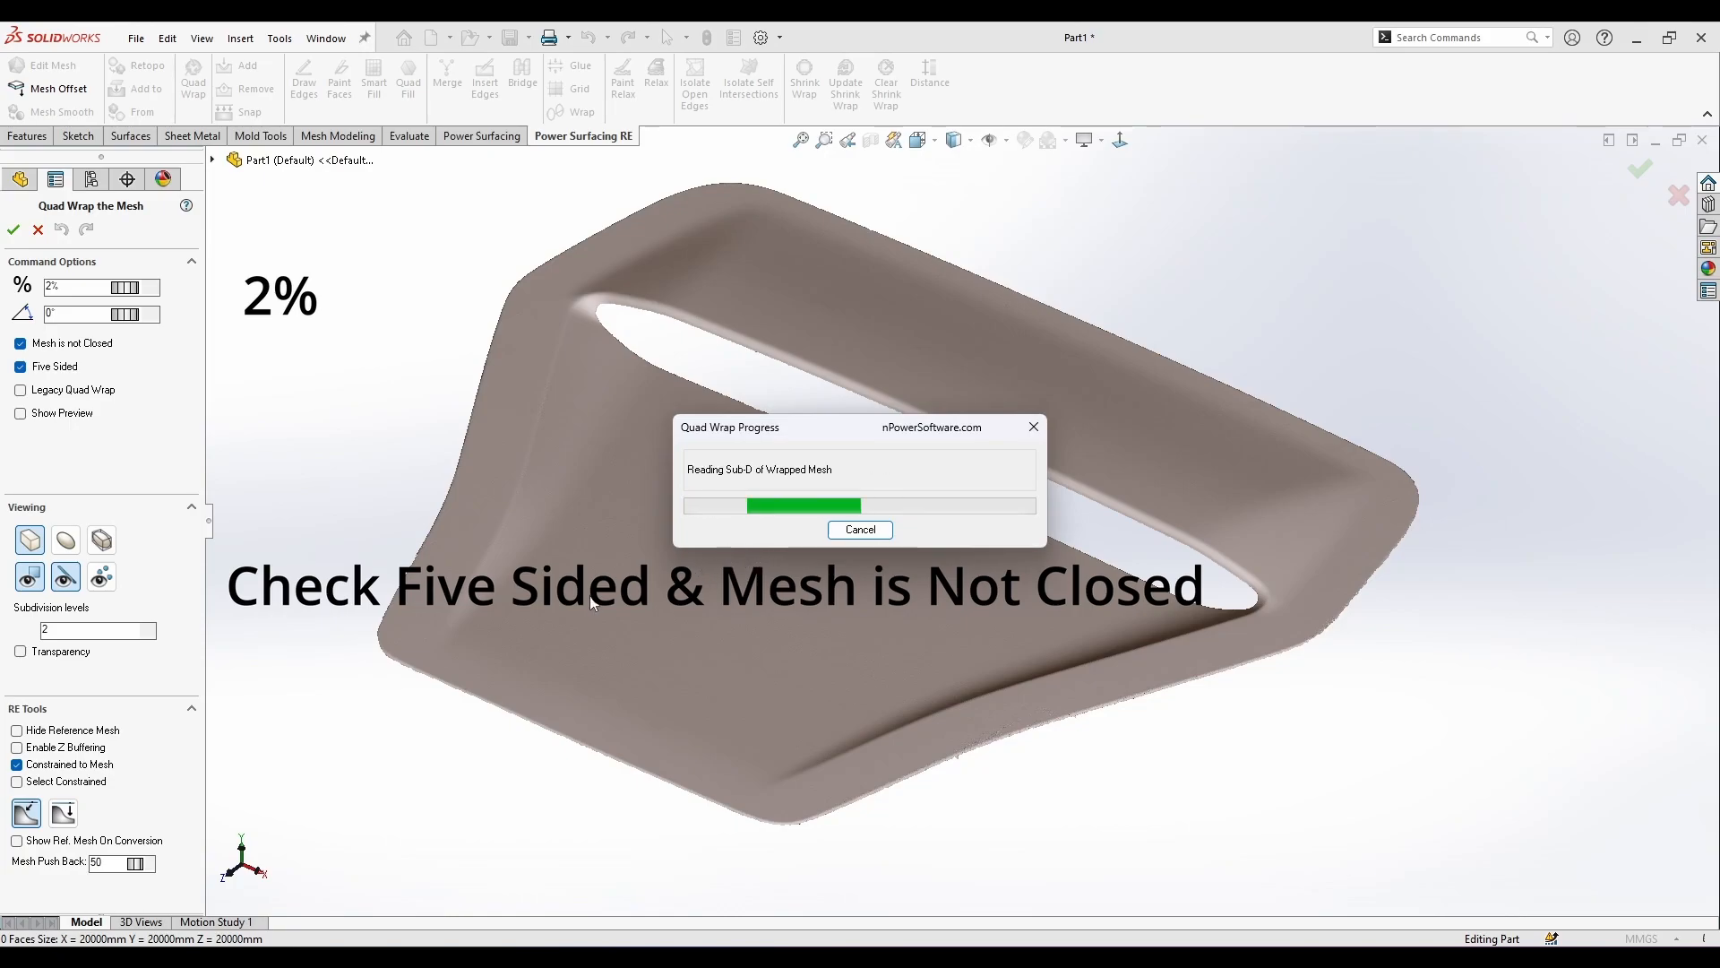
Show the wrapped quad mesh as a smooth surface and check its shape with the edges temporarily hidden.
{"action": "middle_click_drag", "start_coordinate": [590, 597], "coordinate": [647, 583]}
{"action": "left_click", "coordinate": [74, 839]}
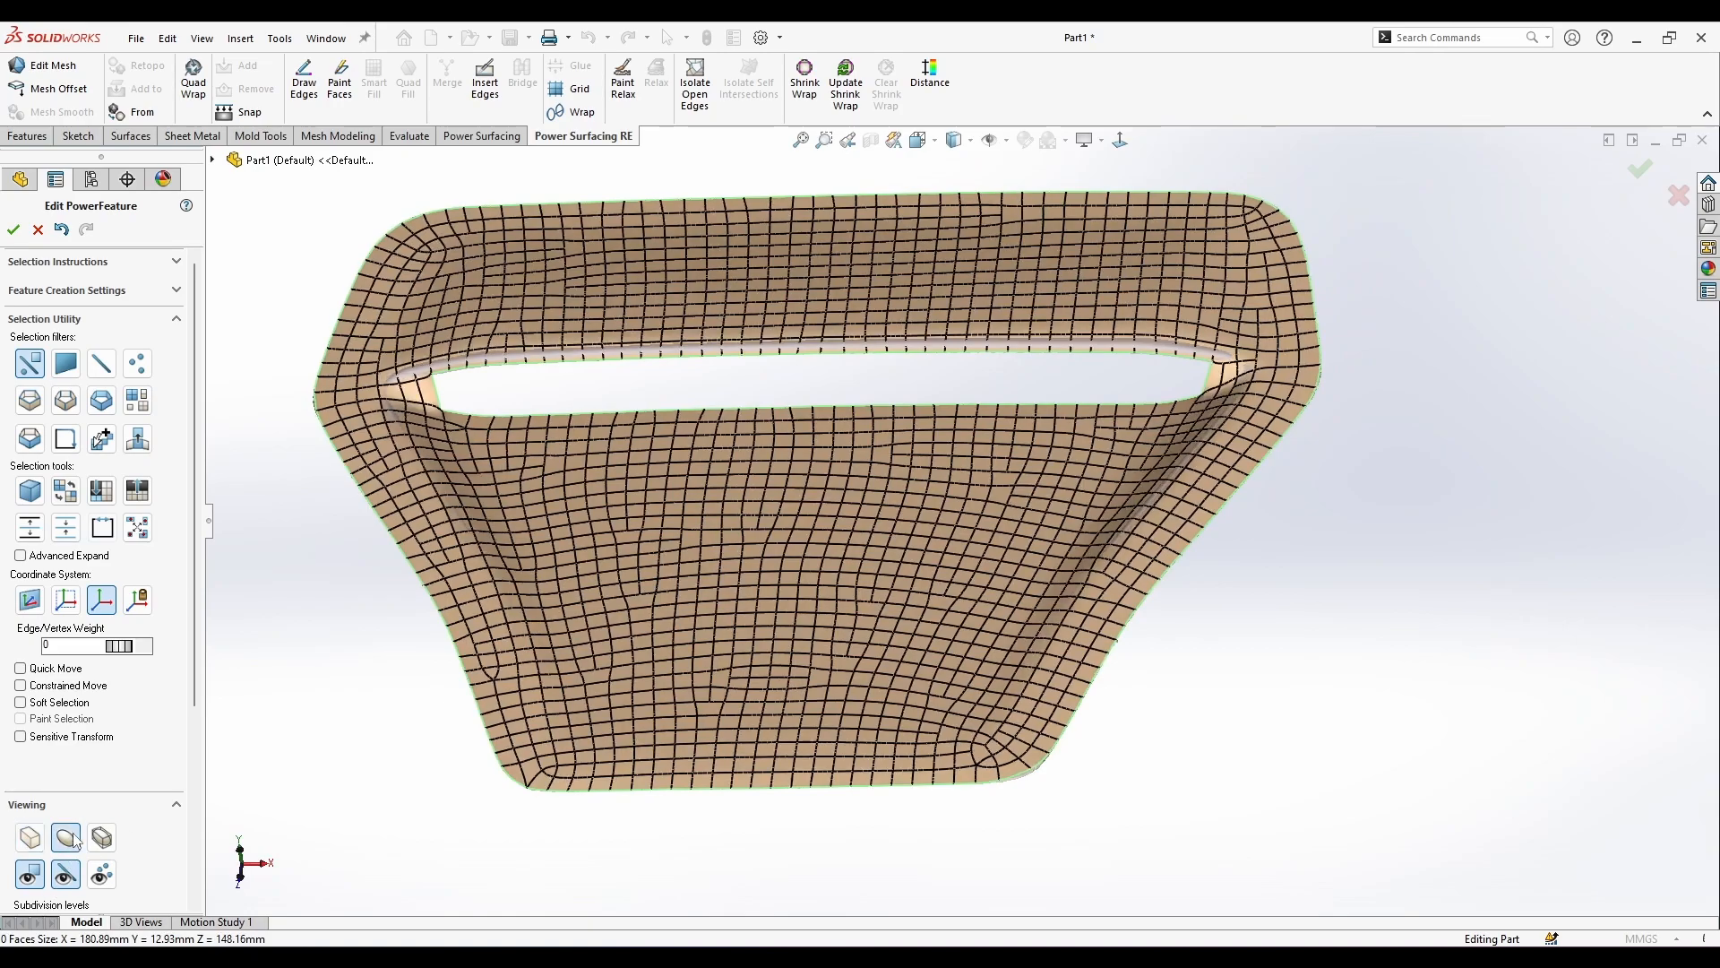
{"action": "left_click", "coordinate": [65, 875]}
{"action": "mouse_move", "coordinate": [398, 728]}
{"action": "middle_mouse_down"}
{"action": "mouse_move", "coordinate": [323, 723]}
{"action": "mouse_move", "coordinate": [415, 660]}
{"action": "mouse_move", "coordinate": [496, 707]}
{"action": "mouse_move", "coordinate": [835, 384]}
{"action": "mouse_move", "coordinate": [810, 461]}
{"action": "mouse_move", "coordinate": [810, 434]}
{"action": "middle_mouse_up"}
{"action": "left_click", "coordinate": [67, 878]}
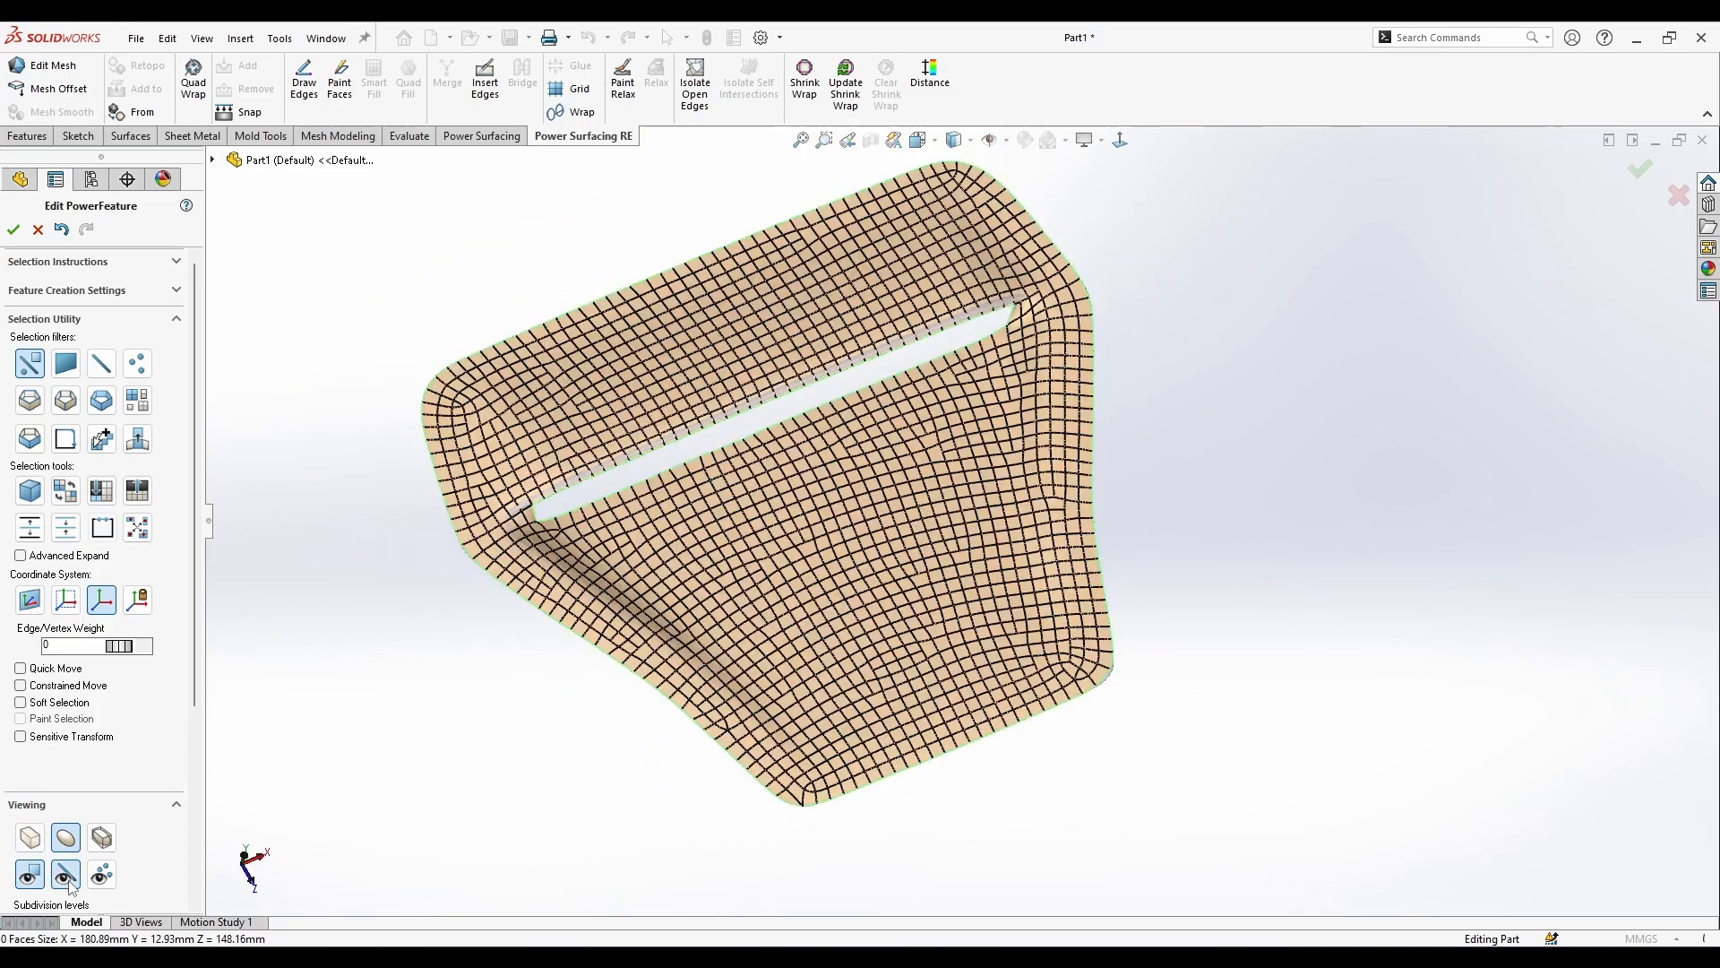
{"action": "middle_click_drag", "start_coordinate": [771, 614], "coordinate": [749, 236]}
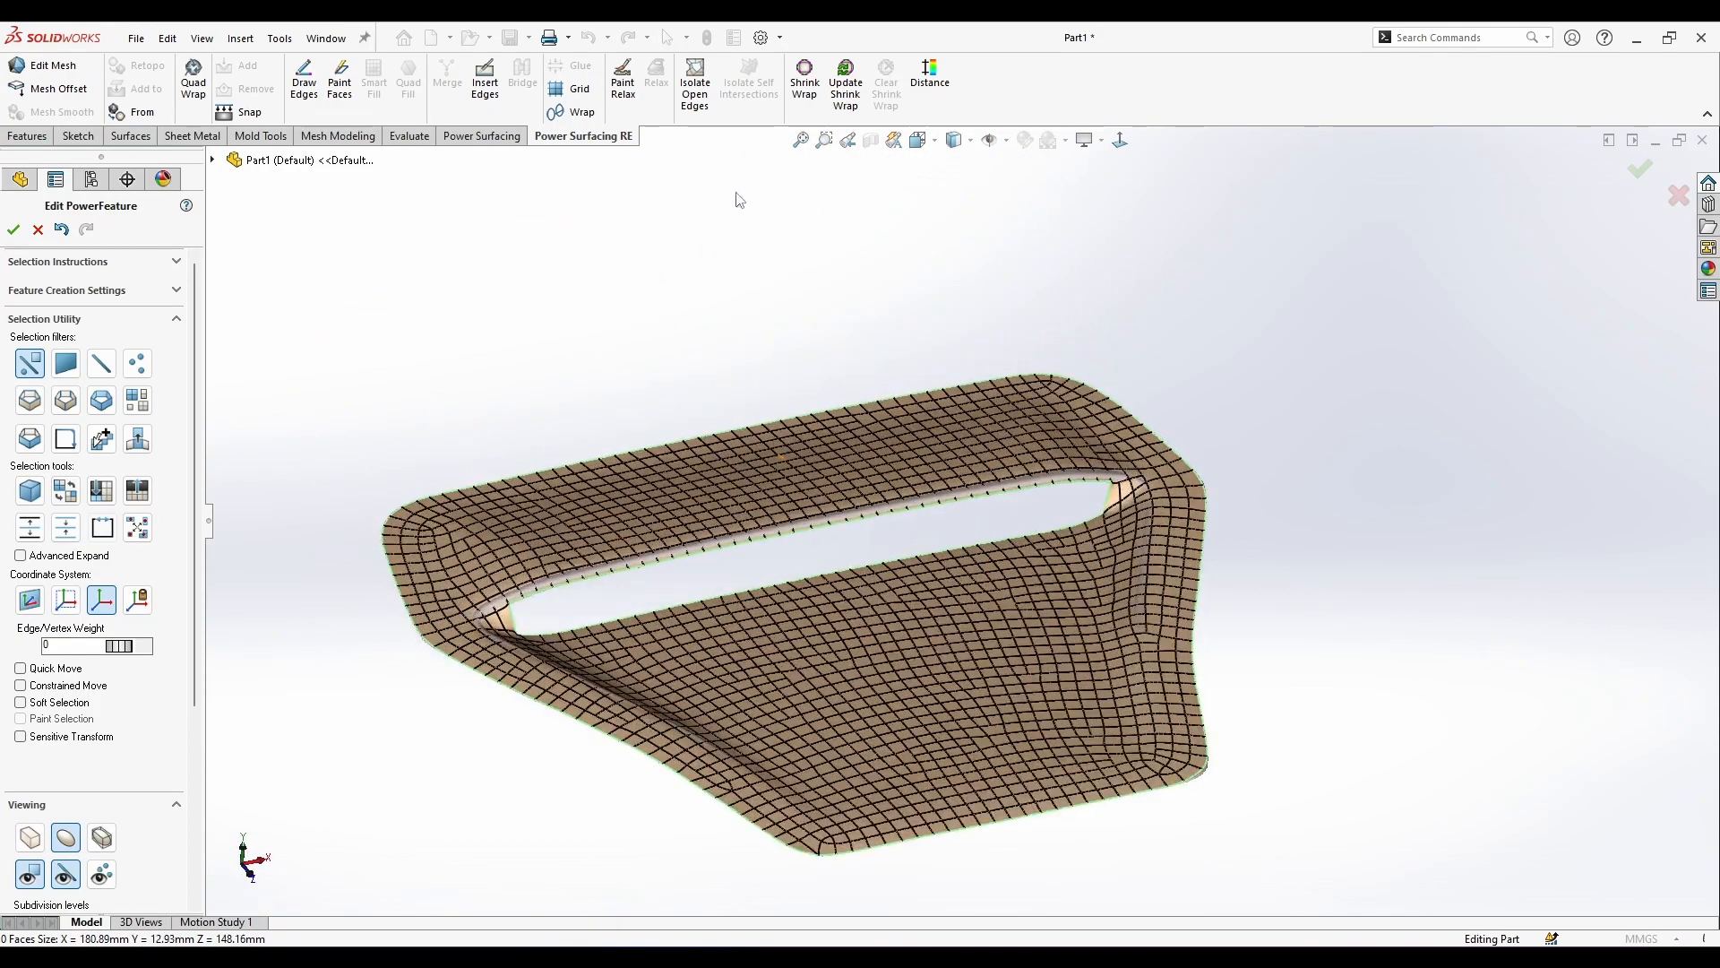
Smooth the uneven quads on the vent's lower flat area with Paint Relax.
{"action": "left_click", "coordinate": [624, 90]}
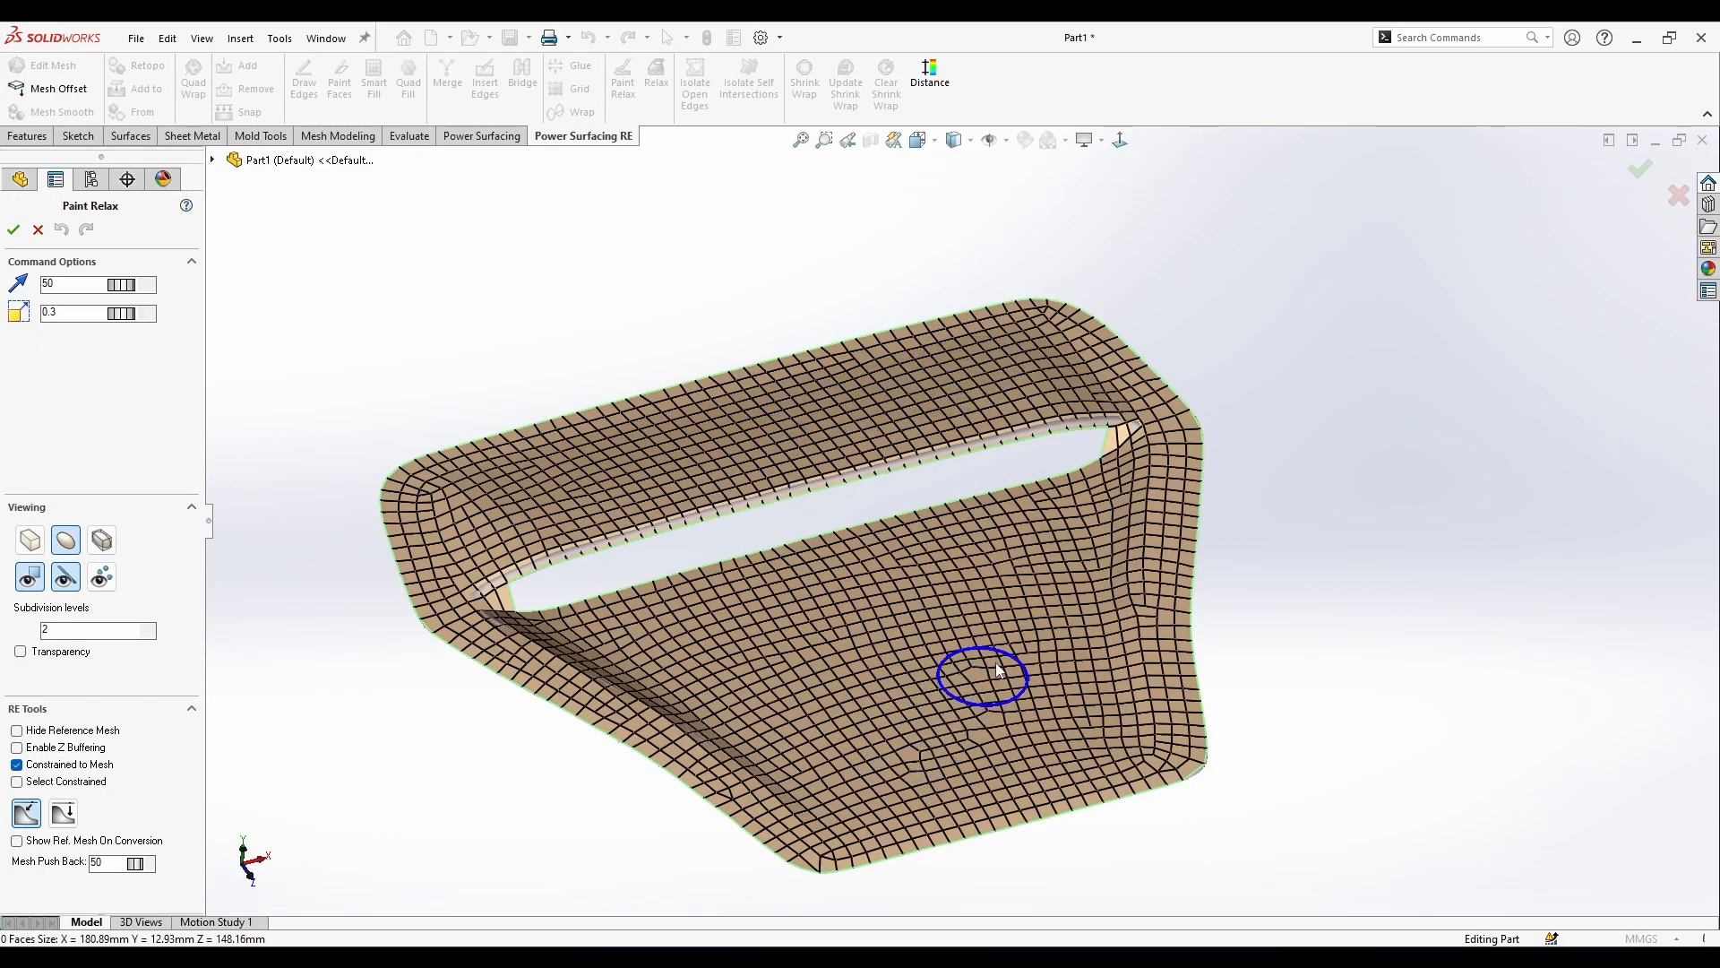
{"action": "left_click_drag", "start_coordinate": [972, 595], "coordinate": [962, 693]}
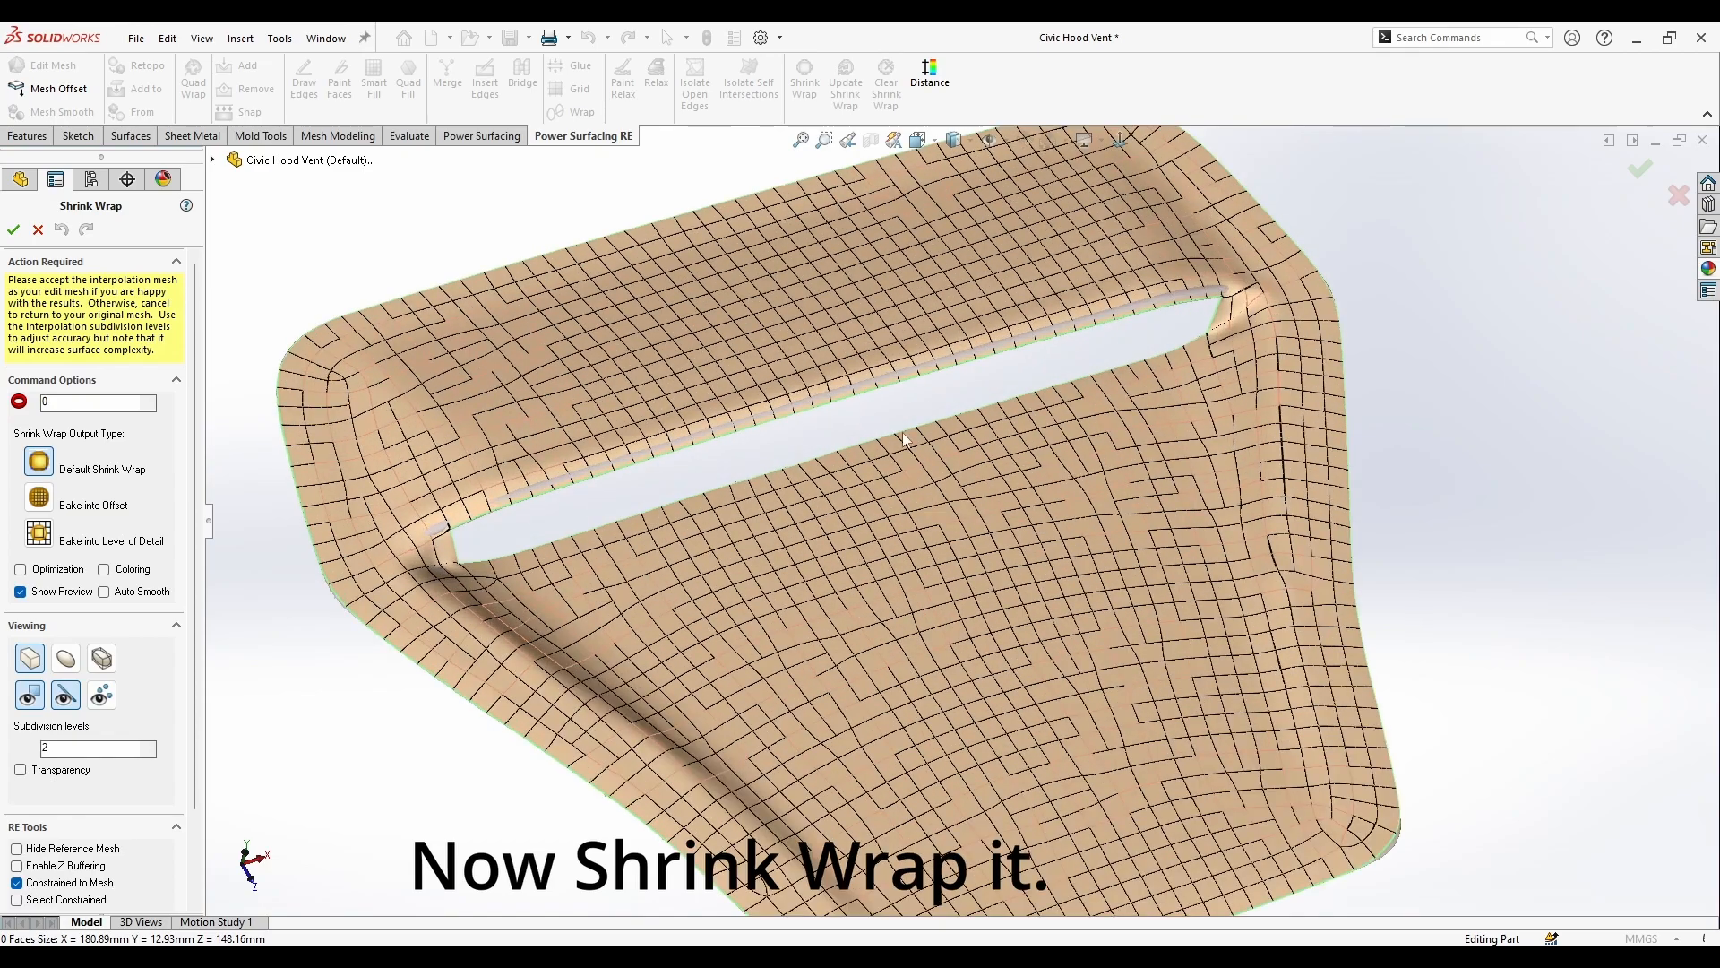
Shrink wrap the quad mesh with the default output type and level 3, and convert it into a CAD feature.
{"action": "left_click", "coordinate": [151, 399]}
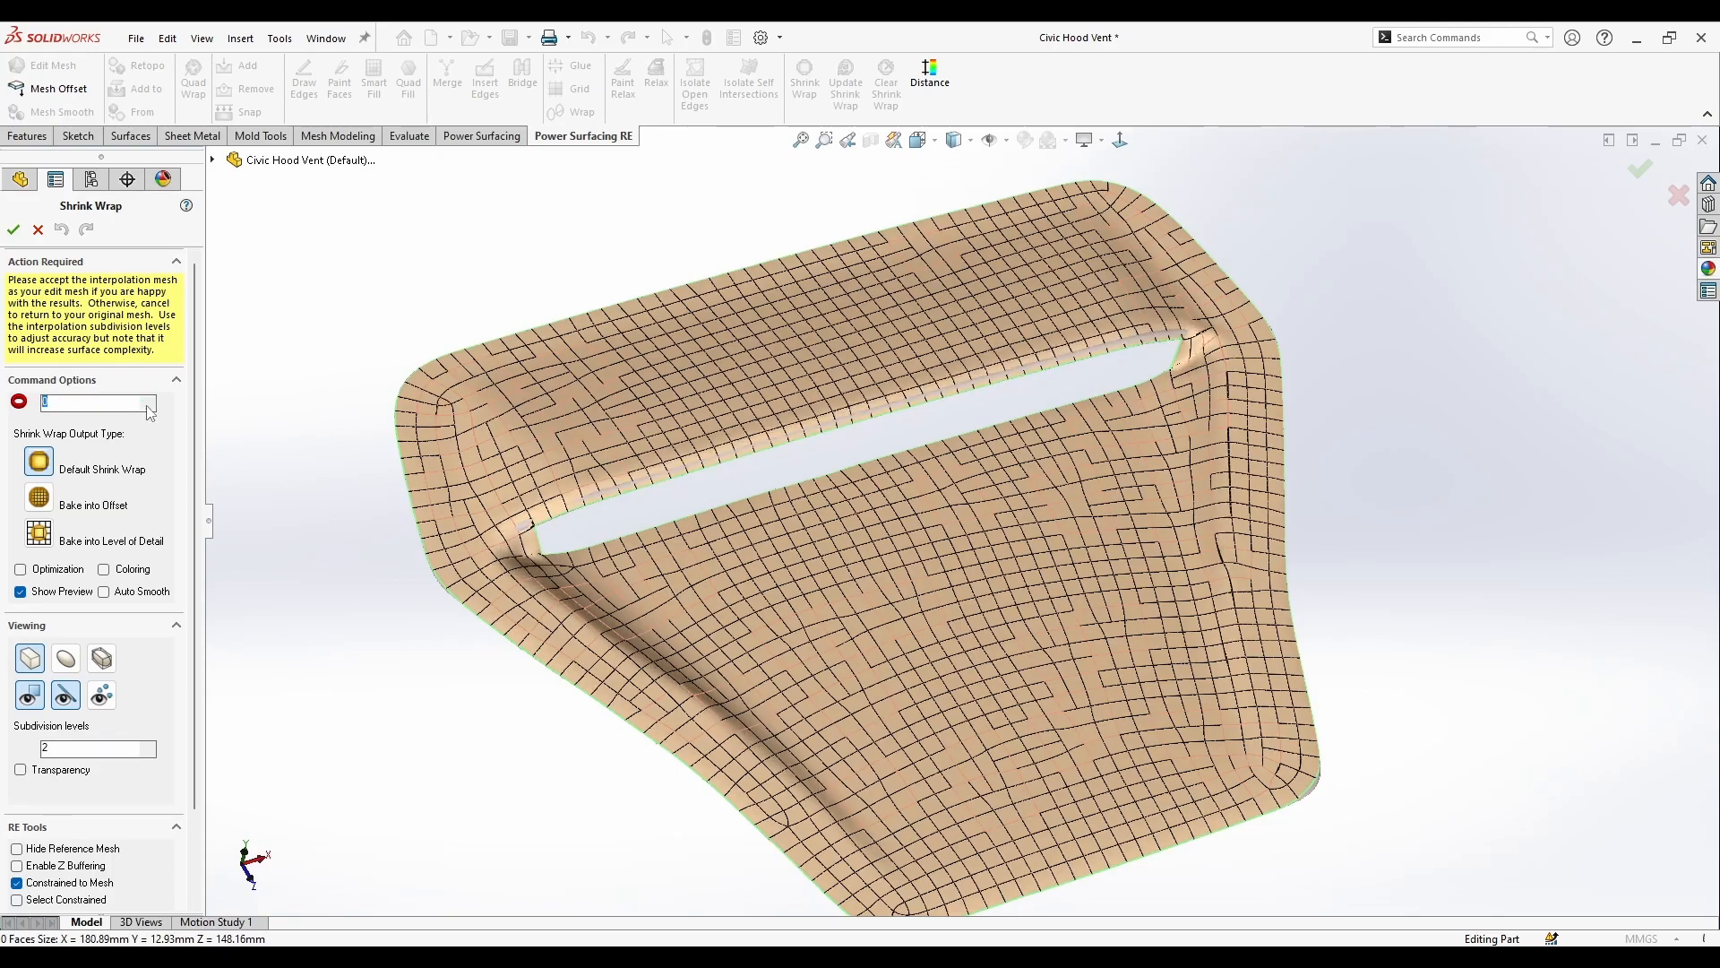
{"action": "middle_click_drag", "start_coordinate": [376, 684], "coordinate": [340, 557]}
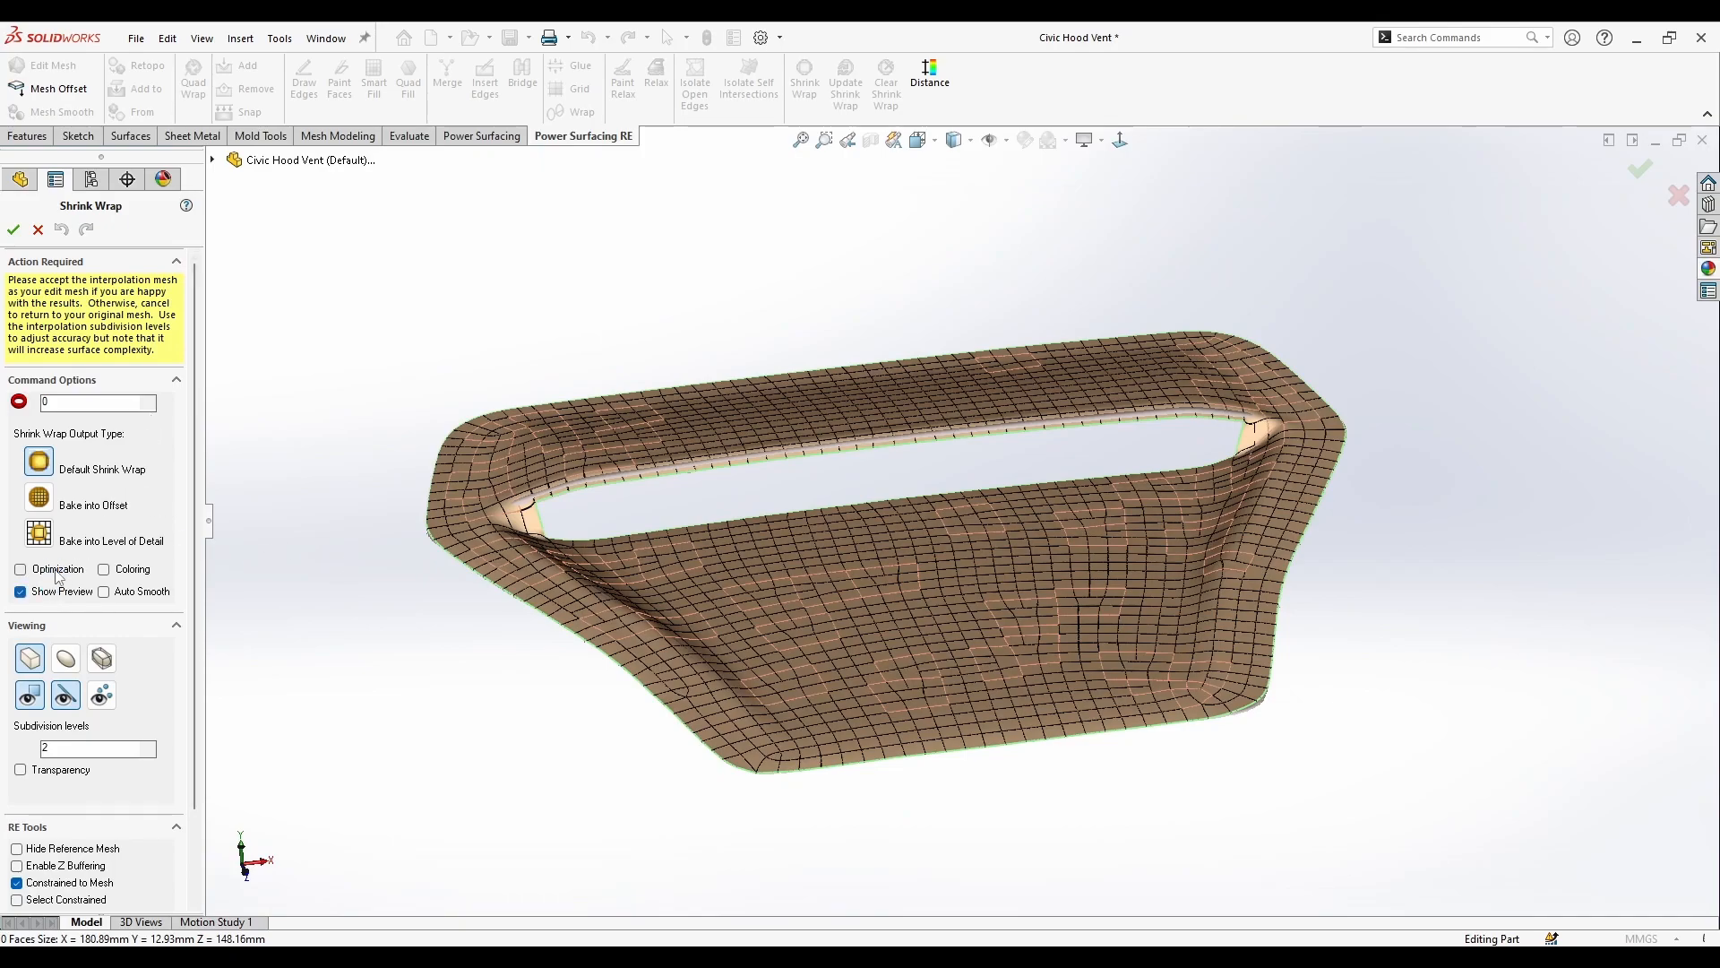
{"action": "left_click", "coordinate": [137, 593]}
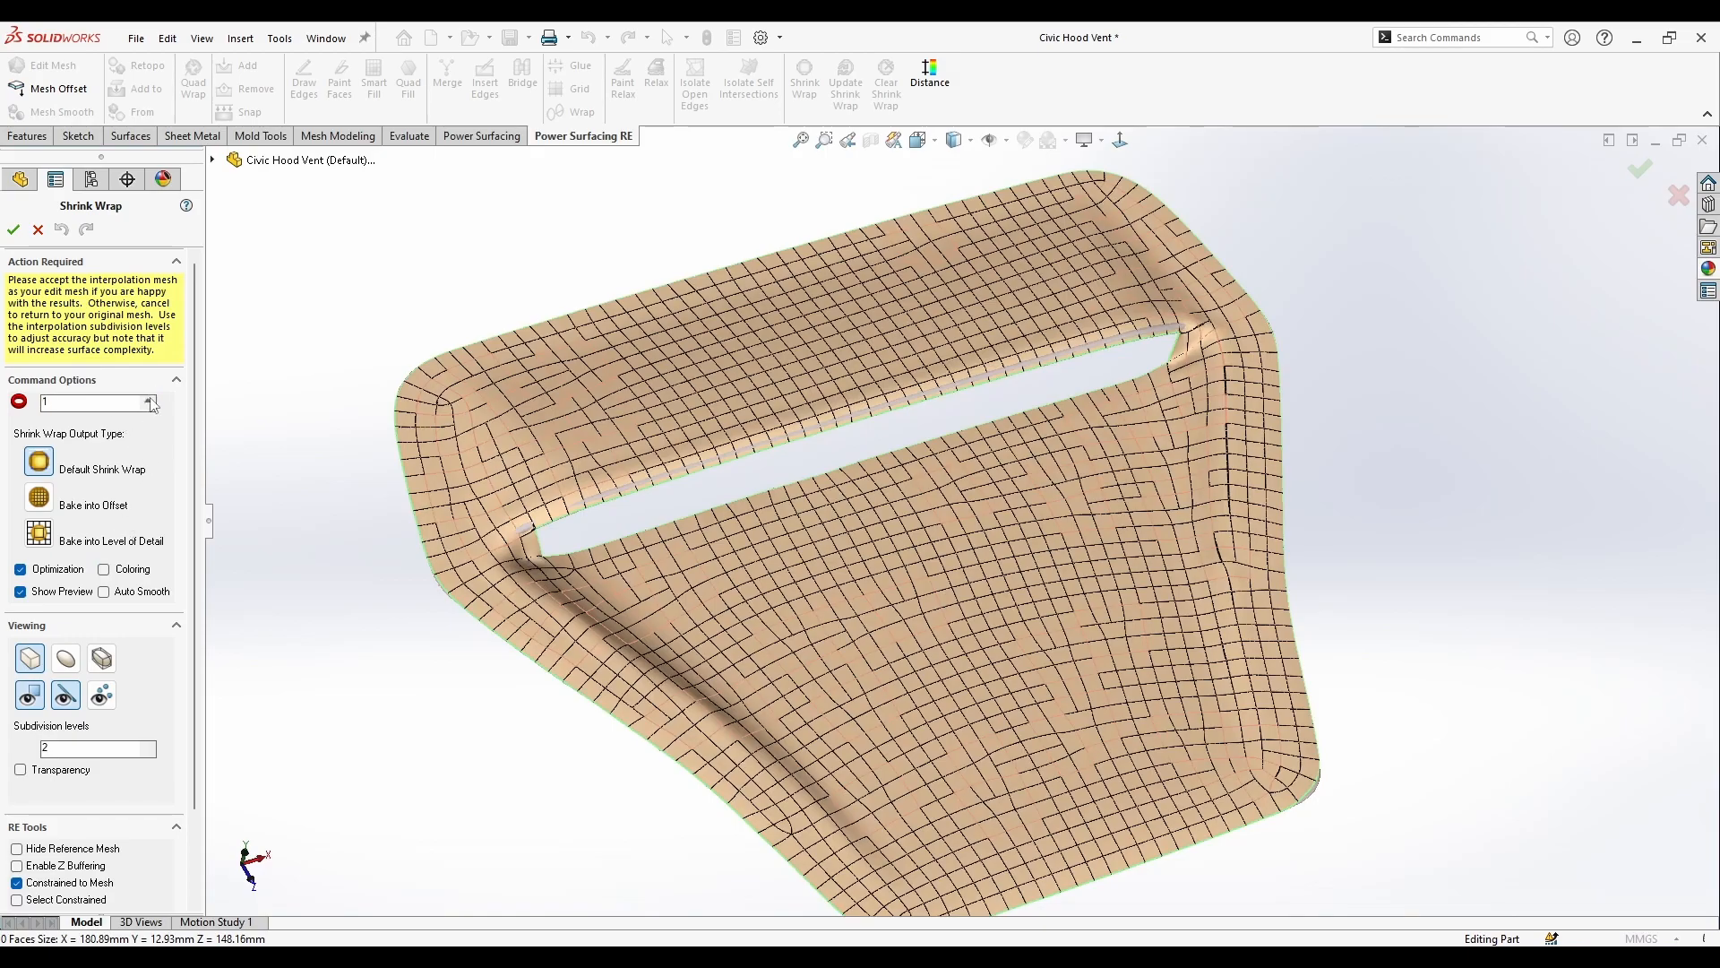
{"action": "scroll", "coordinate": [995, 387], "scroll_direction": "down", "scroll_amount": 3}
{"action": "middle_click_drag", "start_coordinate": [957, 377], "coordinate": [1048, 340]}
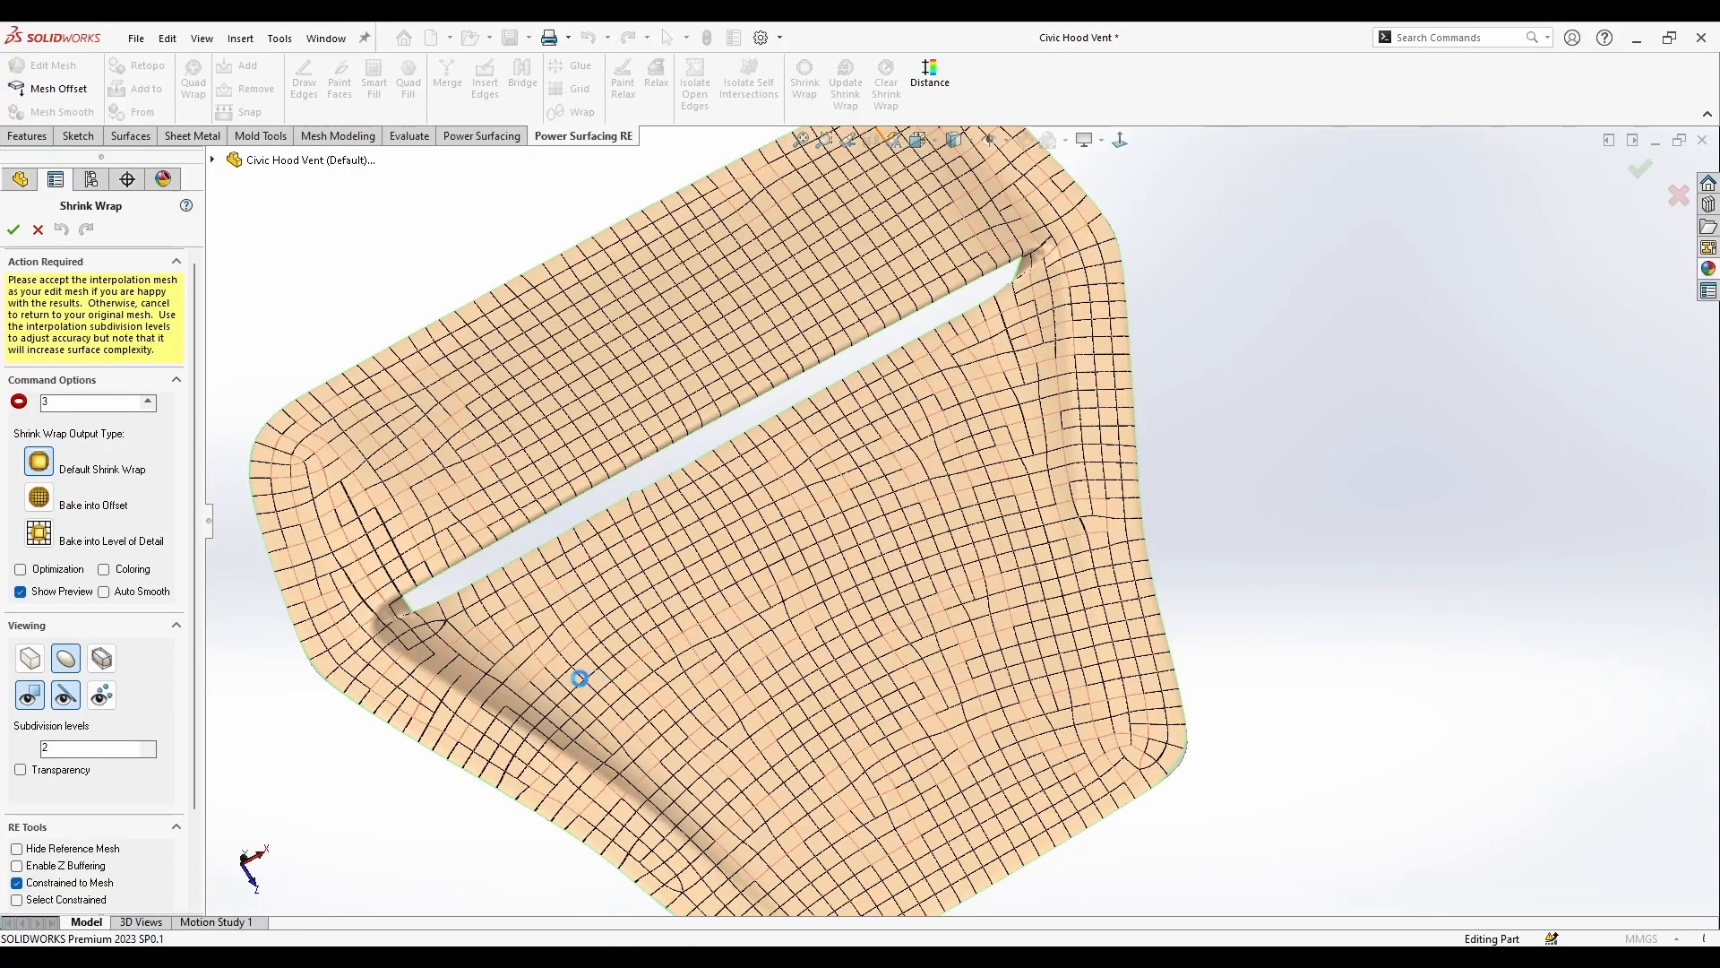
{"action": "mouse_move", "coordinate": [622, 629]}
{"action": "middle_mouse_down"}
{"action": "mouse_move", "coordinate": [588, 668]}
{"action": "mouse_move", "coordinate": [595, 722]}
{"action": "mouse_move", "coordinate": [637, 672]}
{"action": "mouse_move", "coordinate": [627, 659]}
{"action": "middle_mouse_up"}
{"action": "left_click", "coordinate": [13, 229]}
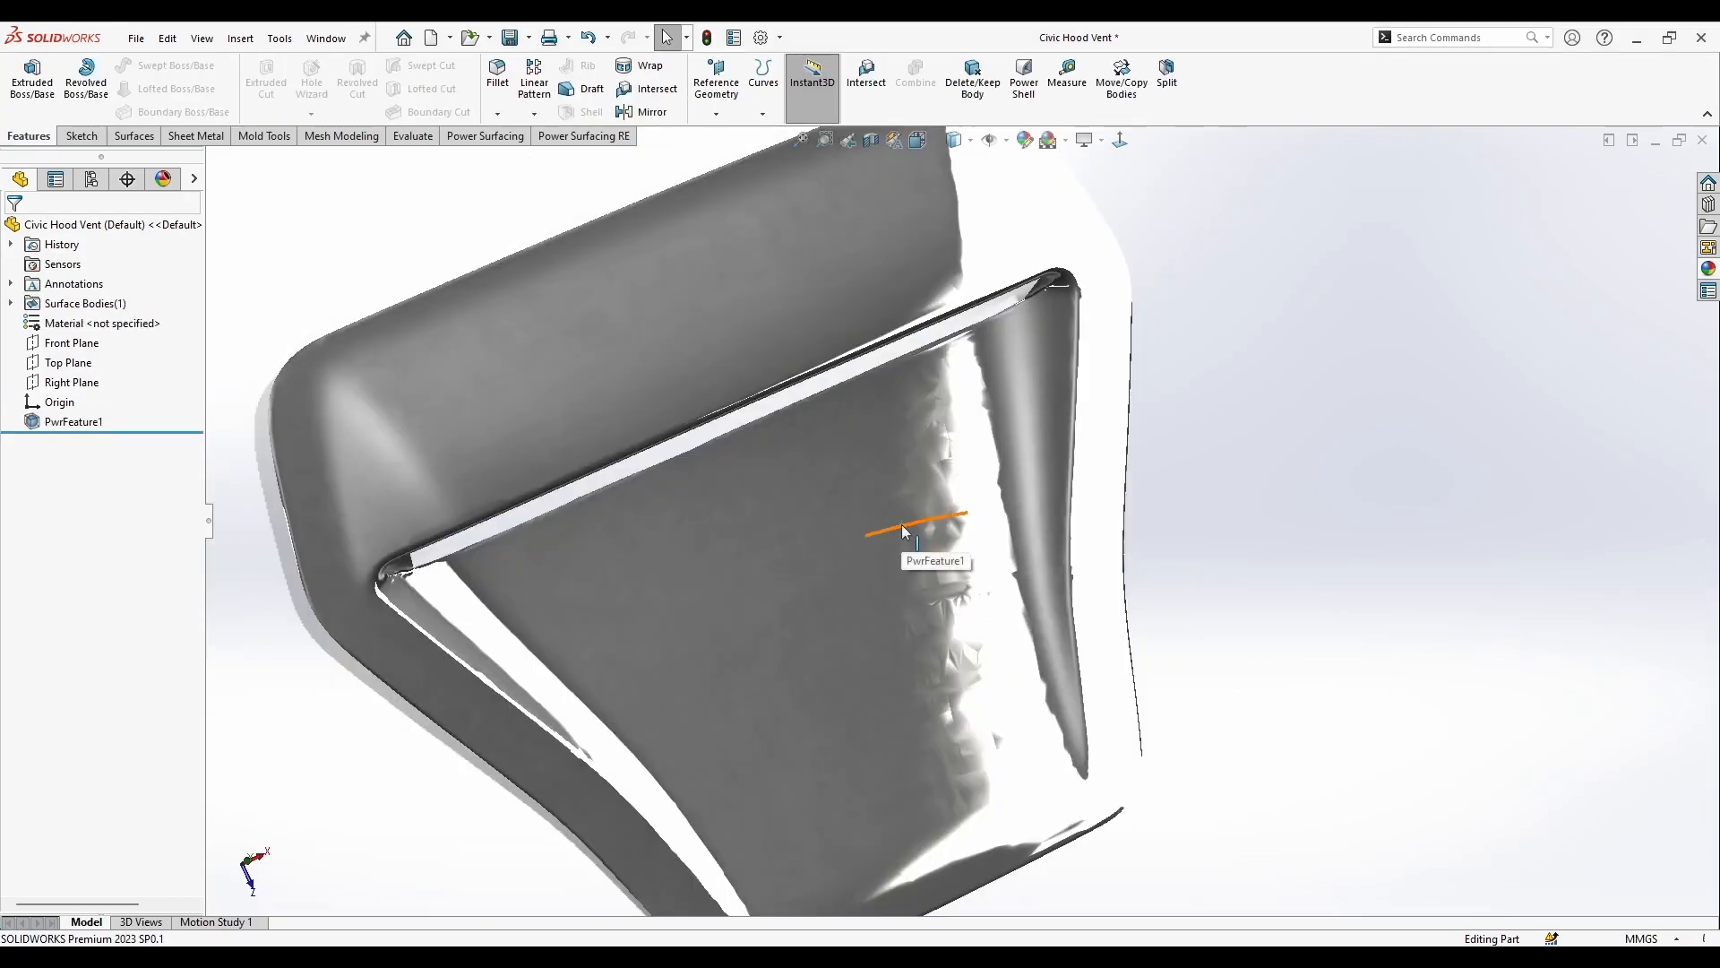
Examine the converted vent surface around the slot, side recesses and outer border.
{"action": "mouse_move", "coordinate": [901, 524]}
{"action": "middle_mouse_down"}
{"action": "mouse_move", "coordinate": [1271, 573]}
{"action": "mouse_move", "coordinate": [1265, 667]}
{"action": "mouse_move", "coordinate": [1251, 457]}
{"action": "mouse_move", "coordinate": [1221, 415]}
{"action": "mouse_move", "coordinate": [1153, 482]}
{"action": "mouse_move", "coordinate": [1213, 641]}
{"action": "mouse_move", "coordinate": [1228, 633]}
{"action": "mouse_move", "coordinate": [1198, 542]}
{"action": "mouse_move", "coordinate": [1213, 553]}
{"action": "mouse_move", "coordinate": [1194, 561]}
{"action": "mouse_move", "coordinate": [1215, 560]}
{"action": "middle_mouse_up"}
{"action": "scroll", "coordinate": [919, 484], "scroll_direction": "down", "scroll_amount": 4}
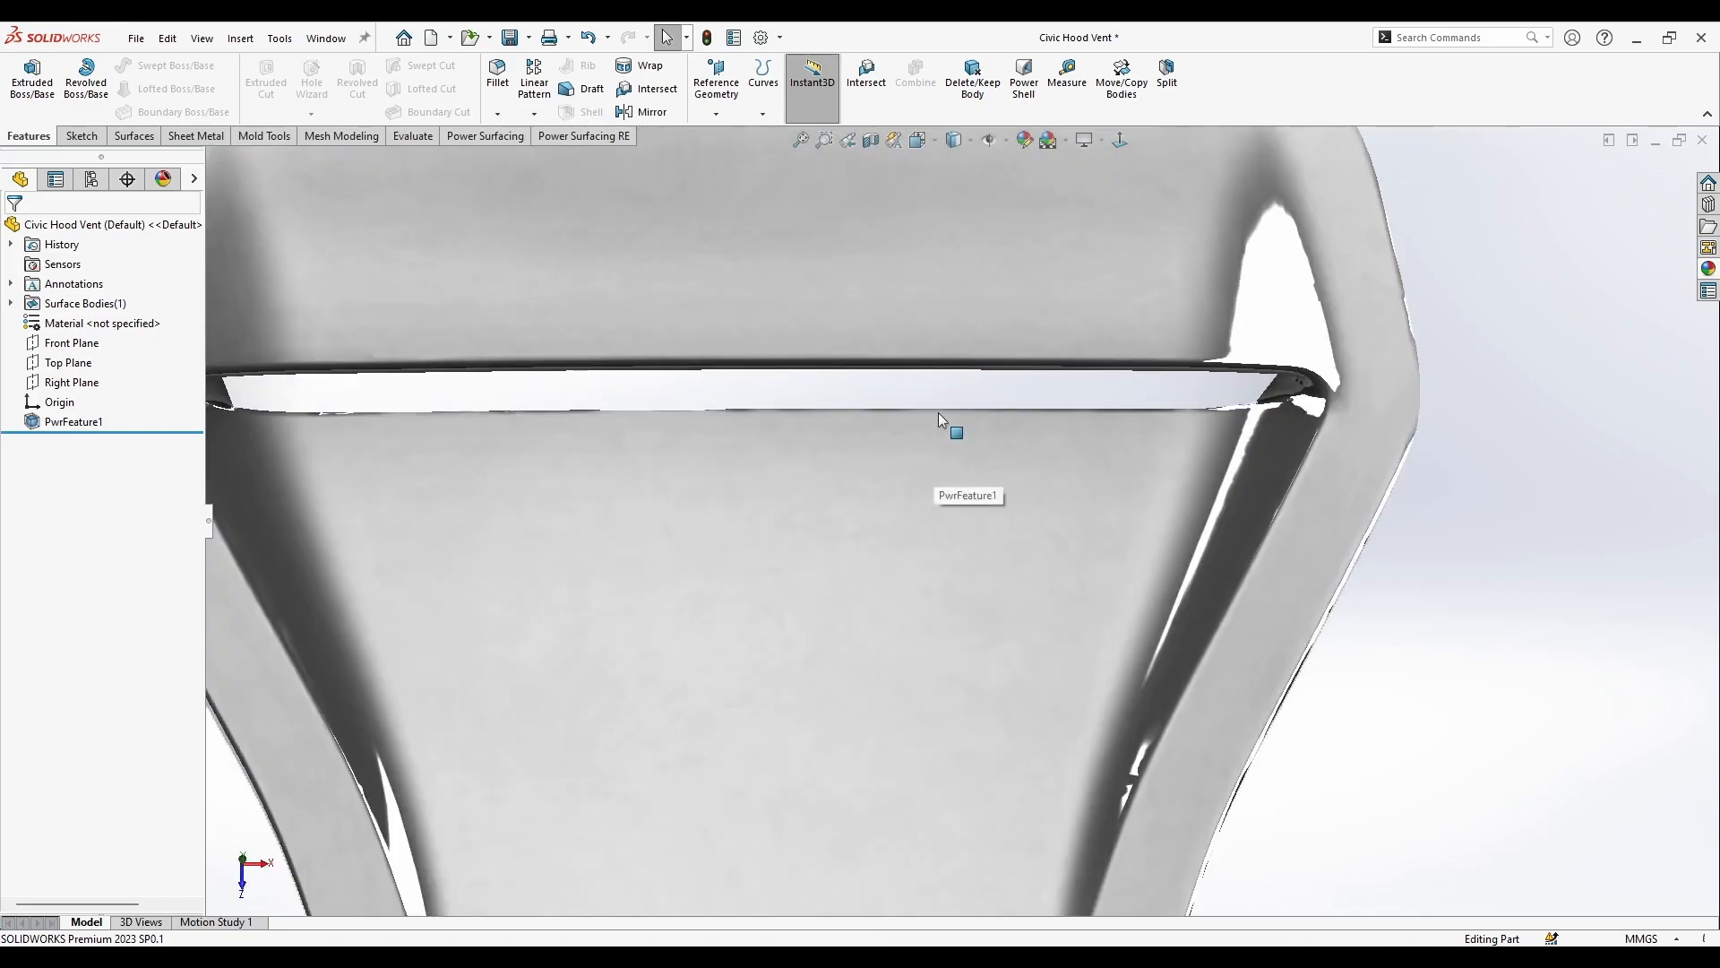
{"action": "scroll", "coordinate": [1005, 512], "scroll_direction": "up", "scroll_amount": 2}
{"action": "middle_click_drag", "start_coordinate": [1123, 760], "coordinate": [1194, 595]}
{"action": "scroll", "coordinate": [857, 686], "scroll_direction": "up", "scroll_amount": 2}
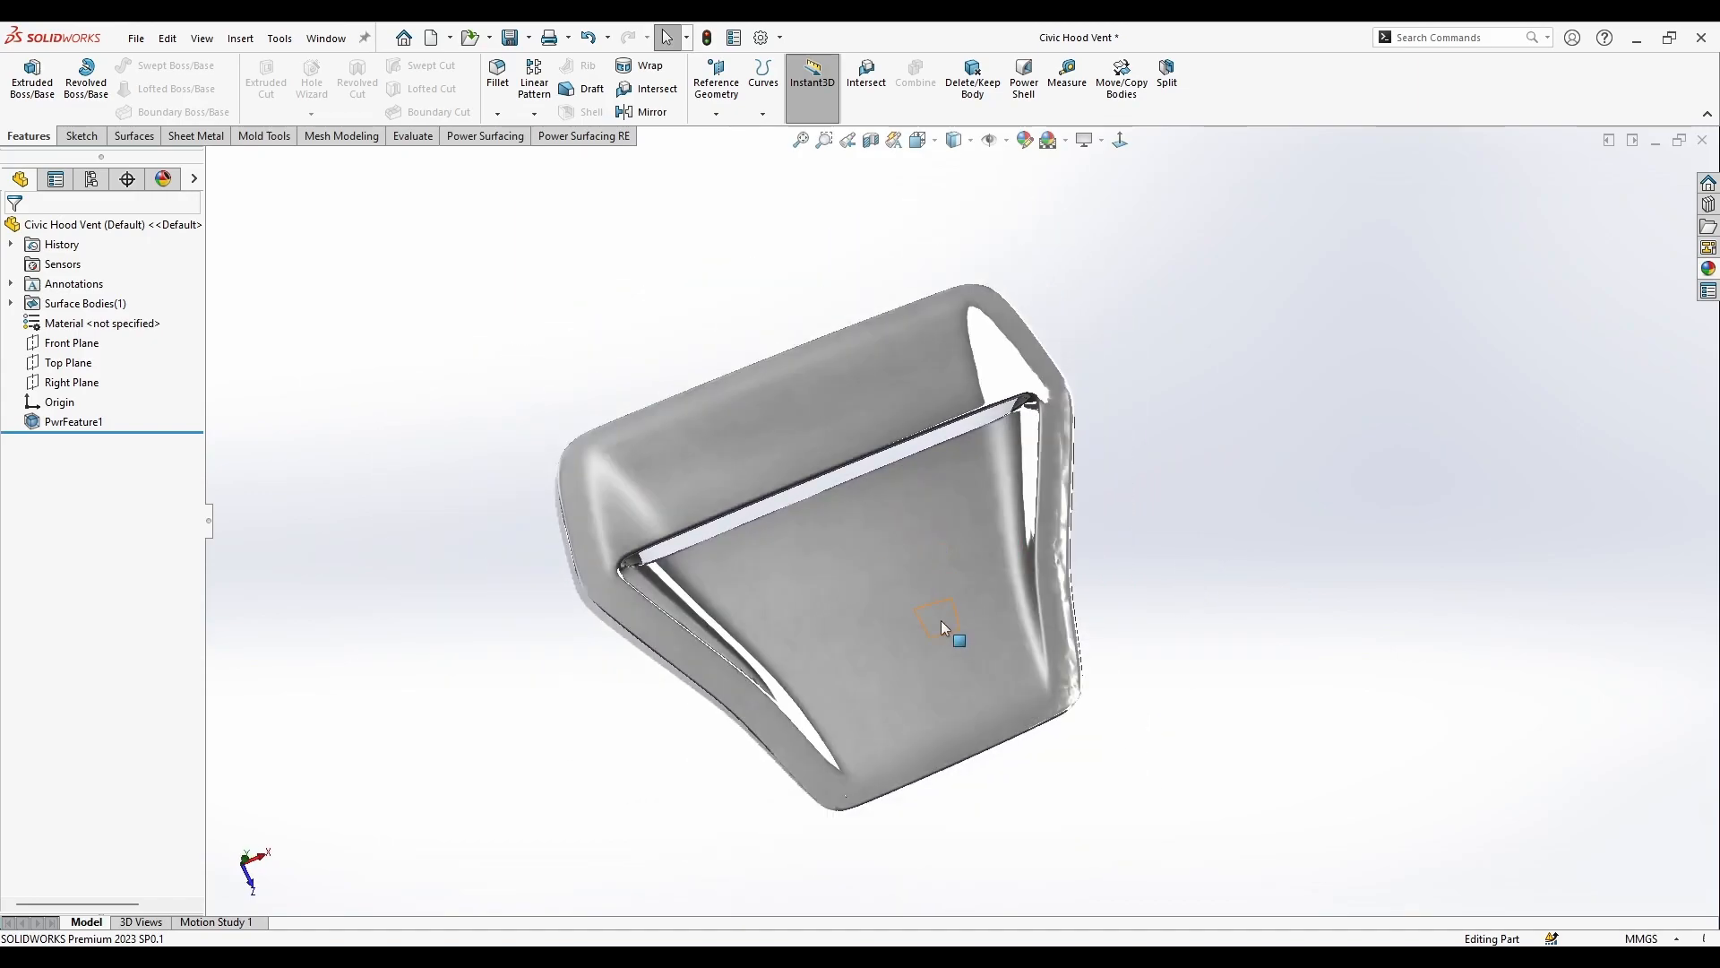
{"action": "scroll", "coordinate": [936, 620], "scroll_direction": "down", "scroll_amount": 2}
{"action": "right_click", "coordinate": [959, 443]}
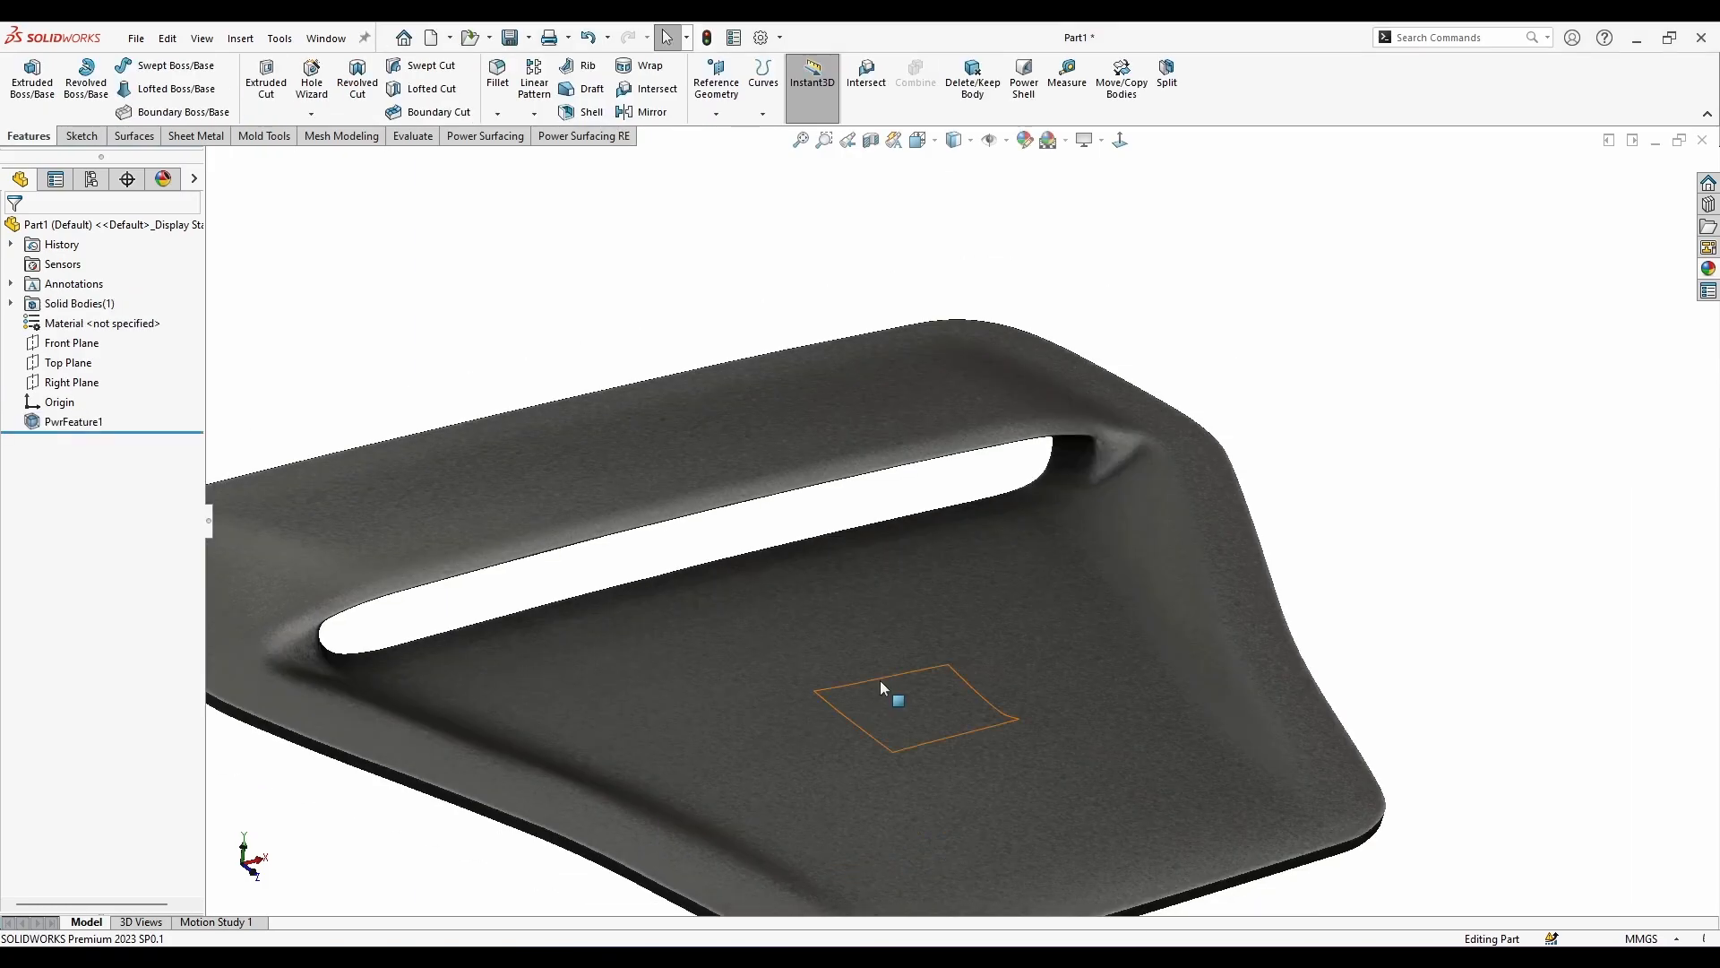
Preview a planar section through the solid vent from the Front Plane, and leave it without keeping the section.
{"action": "middle_click_drag", "start_coordinate": [1294, 434], "coordinate": [1136, 394]}
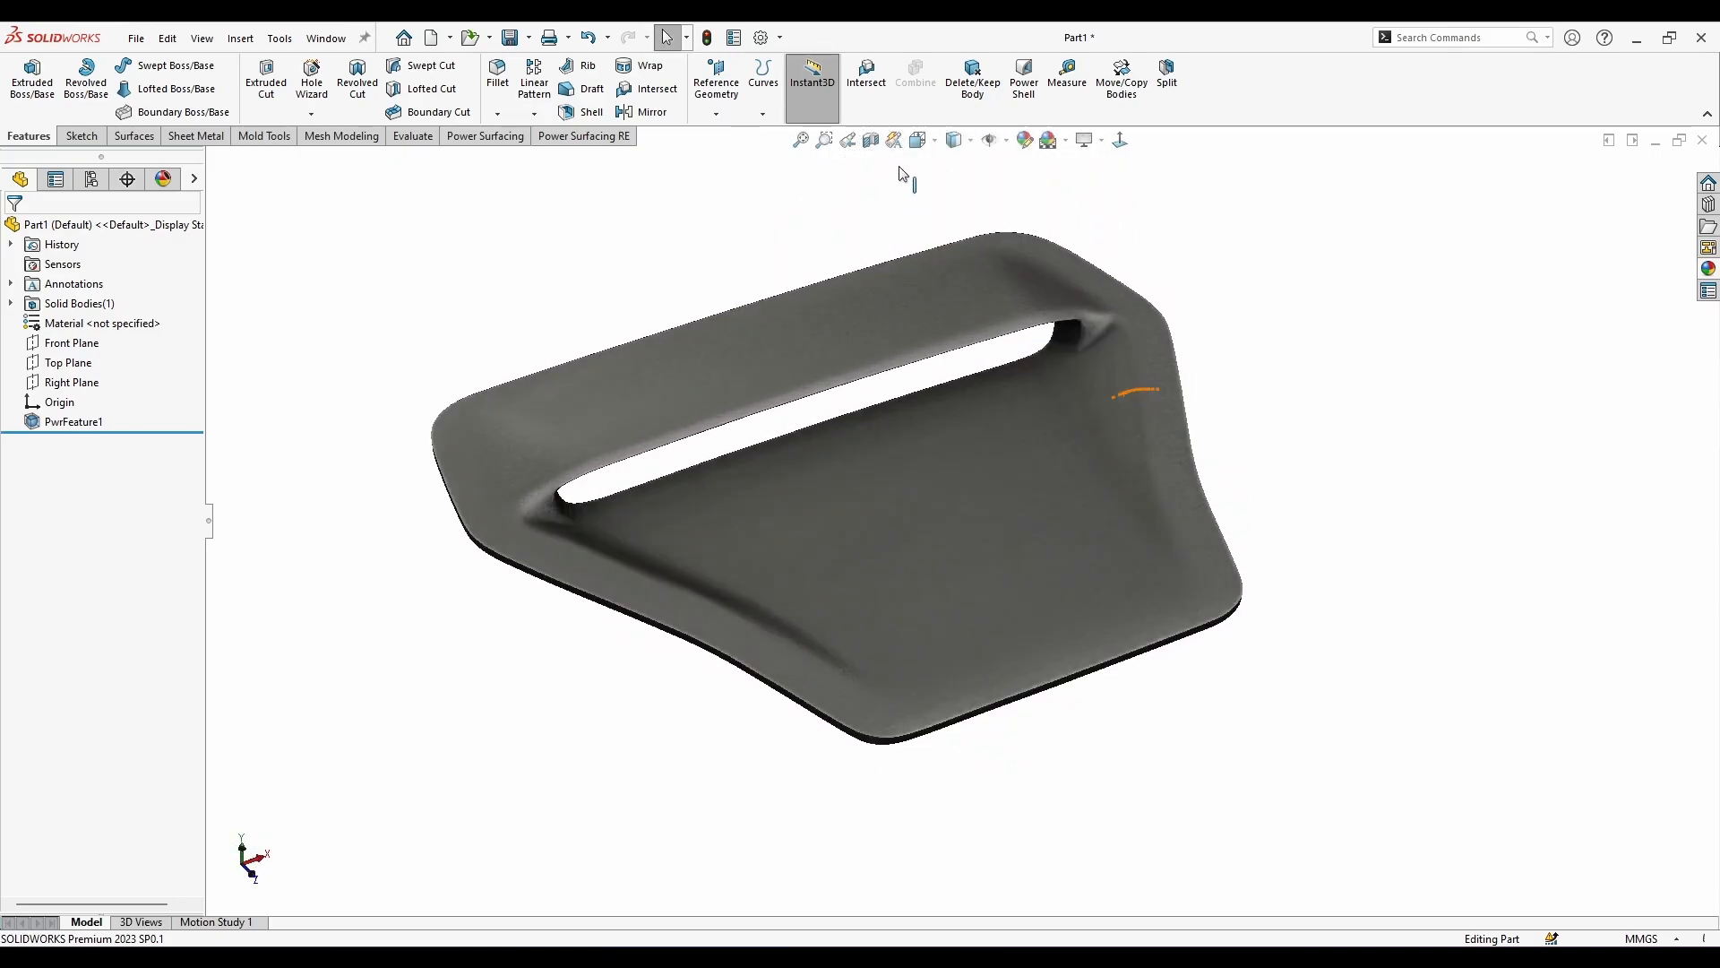
{"action": "left_click", "coordinate": [870, 139]}
{"action": "left_click_drag", "start_coordinate": [962, 542], "coordinate": [1095, 459]}
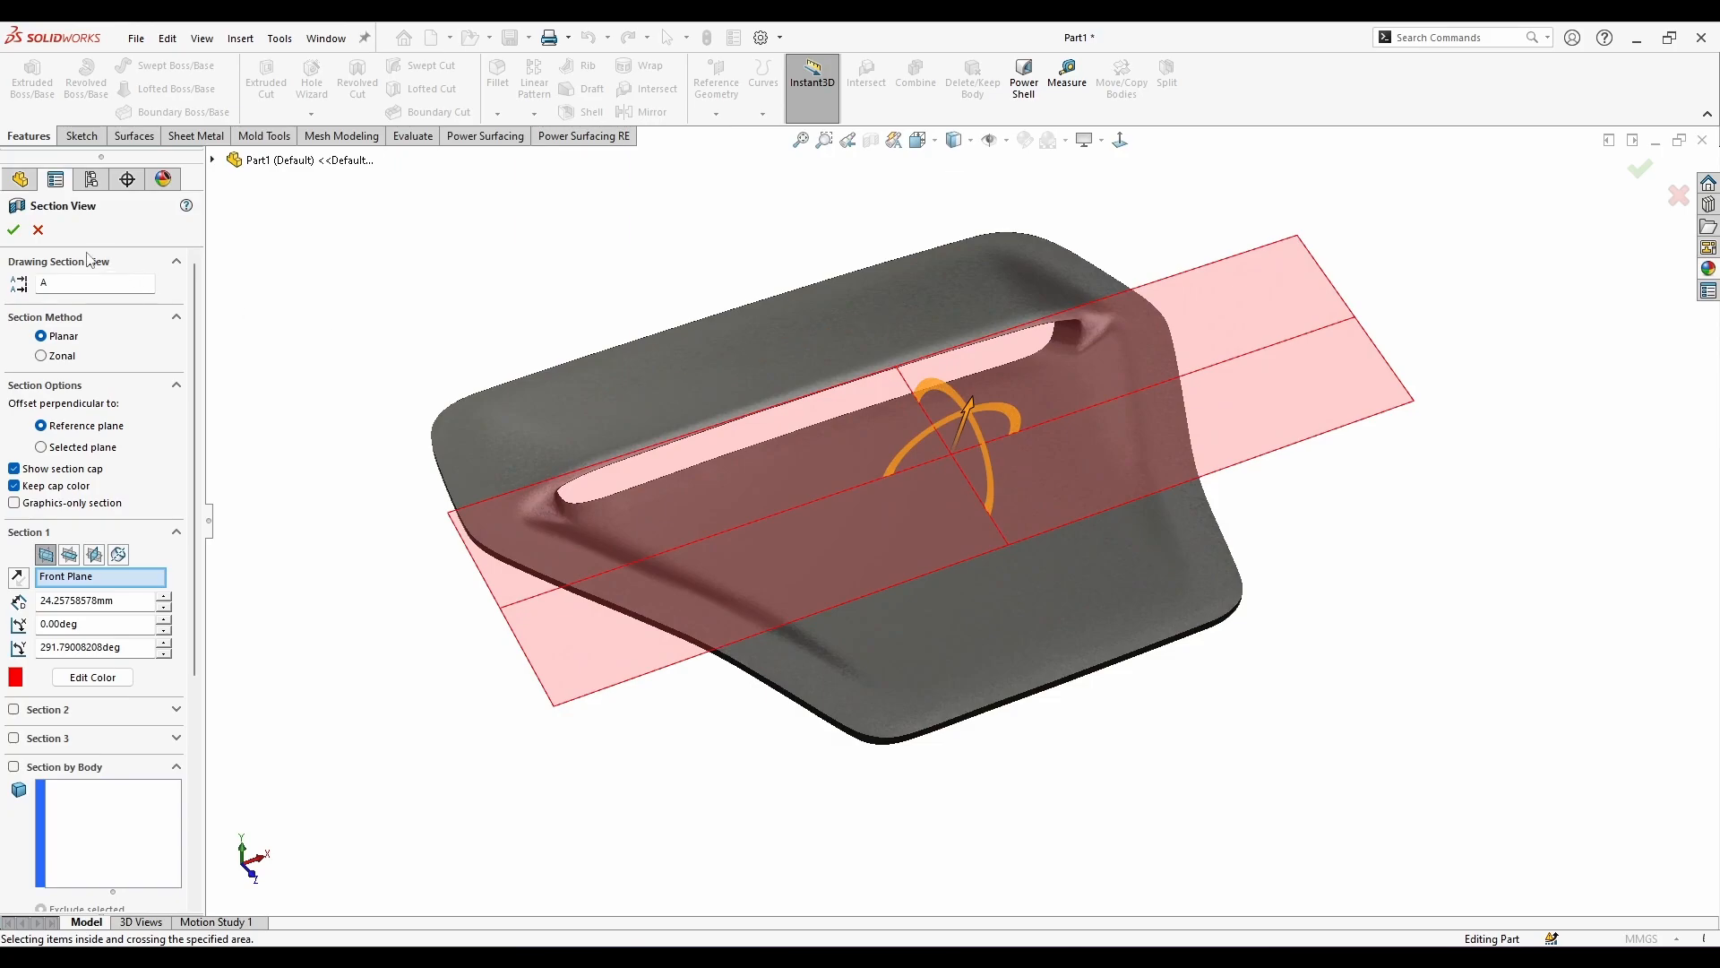
{"action": "left_click", "coordinate": [38, 230]}
{"action": "middle_click_drag", "start_coordinate": [1236, 538], "coordinate": [1310, 567]}
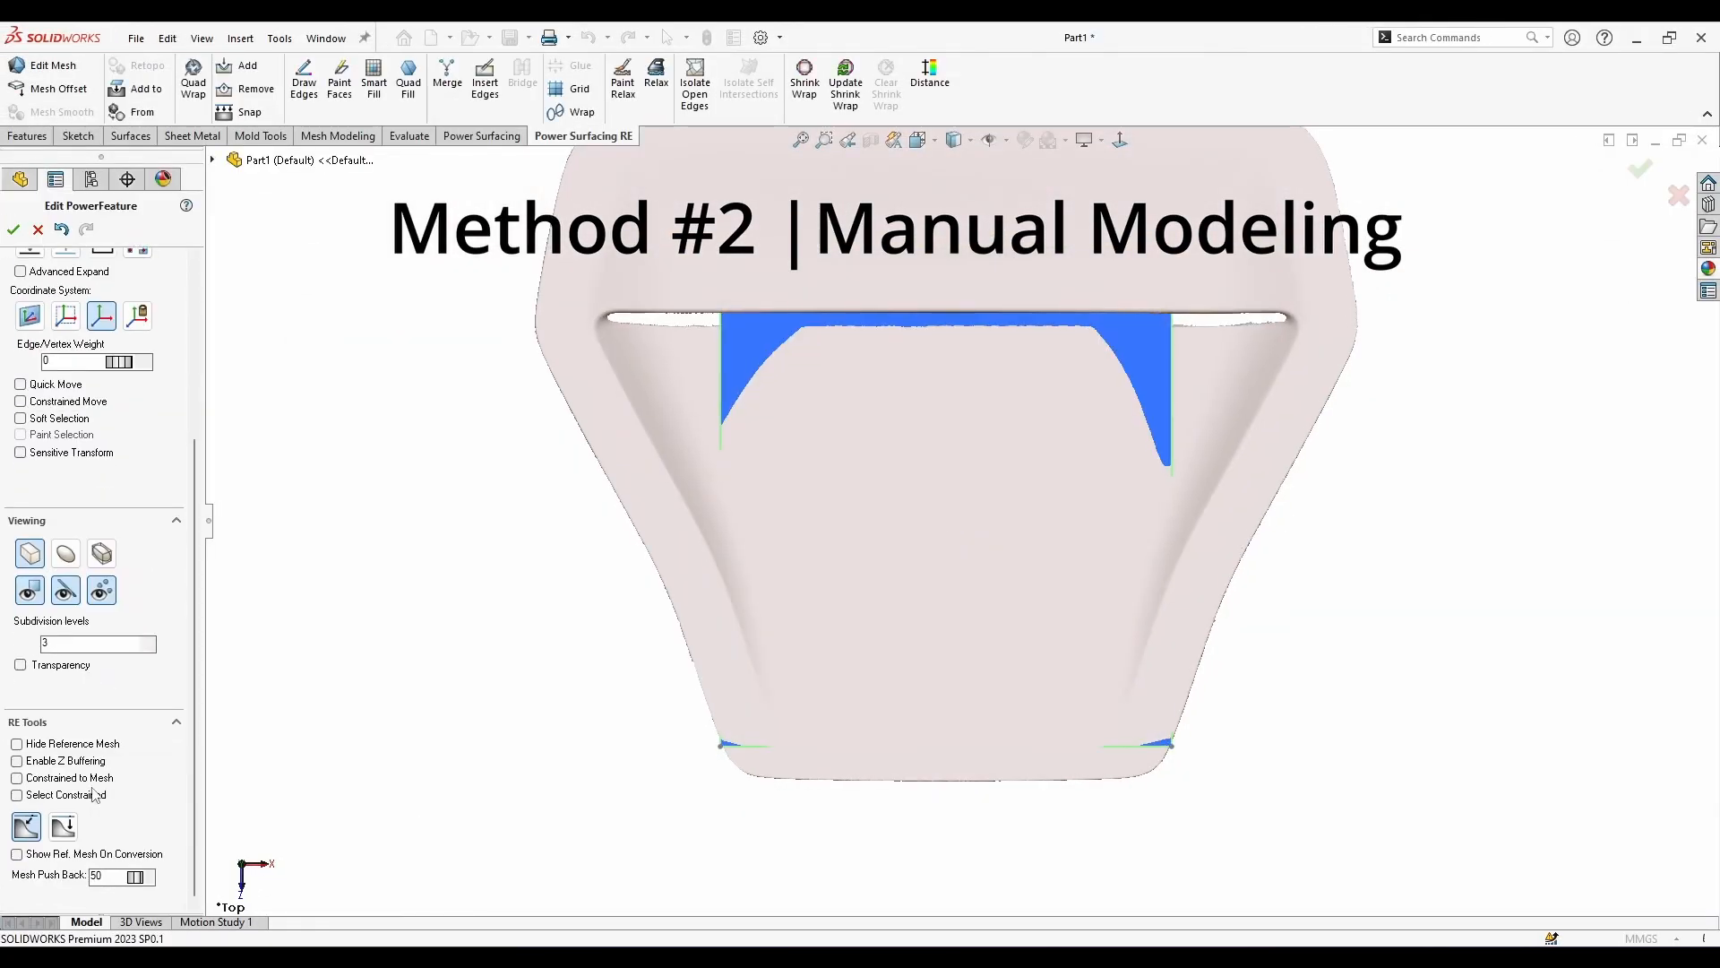
Turn on Constrained to Mesh and move the starting face to the vent's upper-left corner.
{"action": "left_click", "coordinate": [90, 778]}
{"action": "middle_click_drag", "start_coordinate": [860, 484], "coordinate": [1004, 589]}
{"action": "left_click_drag", "start_coordinate": [1003, 589], "coordinate": [706, 410]}
{"action": "key", "text": "ctrl+5"}
{"action": "scroll", "coordinate": [721, 357], "scroll_direction": "down", "scroll_amount": 4}
{"action": "left_click_drag", "start_coordinate": [797, 456], "coordinate": [762, 396]}
Adjust the starting face's corner points to fit the scan in the top view.
{"action": "left_click", "coordinate": [626, 359]}
{"action": "middle_click_drag", "start_coordinate": [753, 385], "coordinate": [790, 325]}
{"action": "left_click_drag", "start_coordinate": [791, 326], "coordinate": [720, 640]}
{"action": "middle_click_drag", "start_coordinate": [779, 430], "coordinate": [794, 497]}
{"action": "key", "text": "ctrl+5"}
{"action": "scroll", "coordinate": [784, 478], "scroll_direction": "down", "scroll_amount": 1}
{"action": "left_click_drag", "start_coordinate": [761, 476], "coordinate": [738, 476]}
Extrude the face's outer edge toward the rounded corner, show it smooth, and align its points with the outline.
{"action": "left_click", "coordinate": [751, 409]}
{"action": "left_click_drag", "start_coordinate": [758, 409], "coordinate": [711, 439], "text": "ctrl"}
{"action": "key", "text": "Tab"}
{"action": "left_click_drag", "start_coordinate": [841, 332], "coordinate": [840, 323]}
{"action": "left_click_drag", "start_coordinate": [705, 348], "coordinate": [713, 341]}
{"action": "left_click", "coordinate": [672, 466]}
{"action": "left_click_drag", "start_coordinate": [668, 479], "coordinate": [655, 480]}
Insert an edge across the corner patch and move its outer point onto the rounded outline.
{"action": "key", "text": "i"}
{"action": "left_click", "coordinate": [699, 395]}
{"action": "left_click_drag", "start_coordinate": [695, 393], "coordinate": [691, 403]}
Extrude the patch's two inner end edges across the upper panel to the vent's centreline.
{"action": "double_click", "coordinate": [908, 421]}
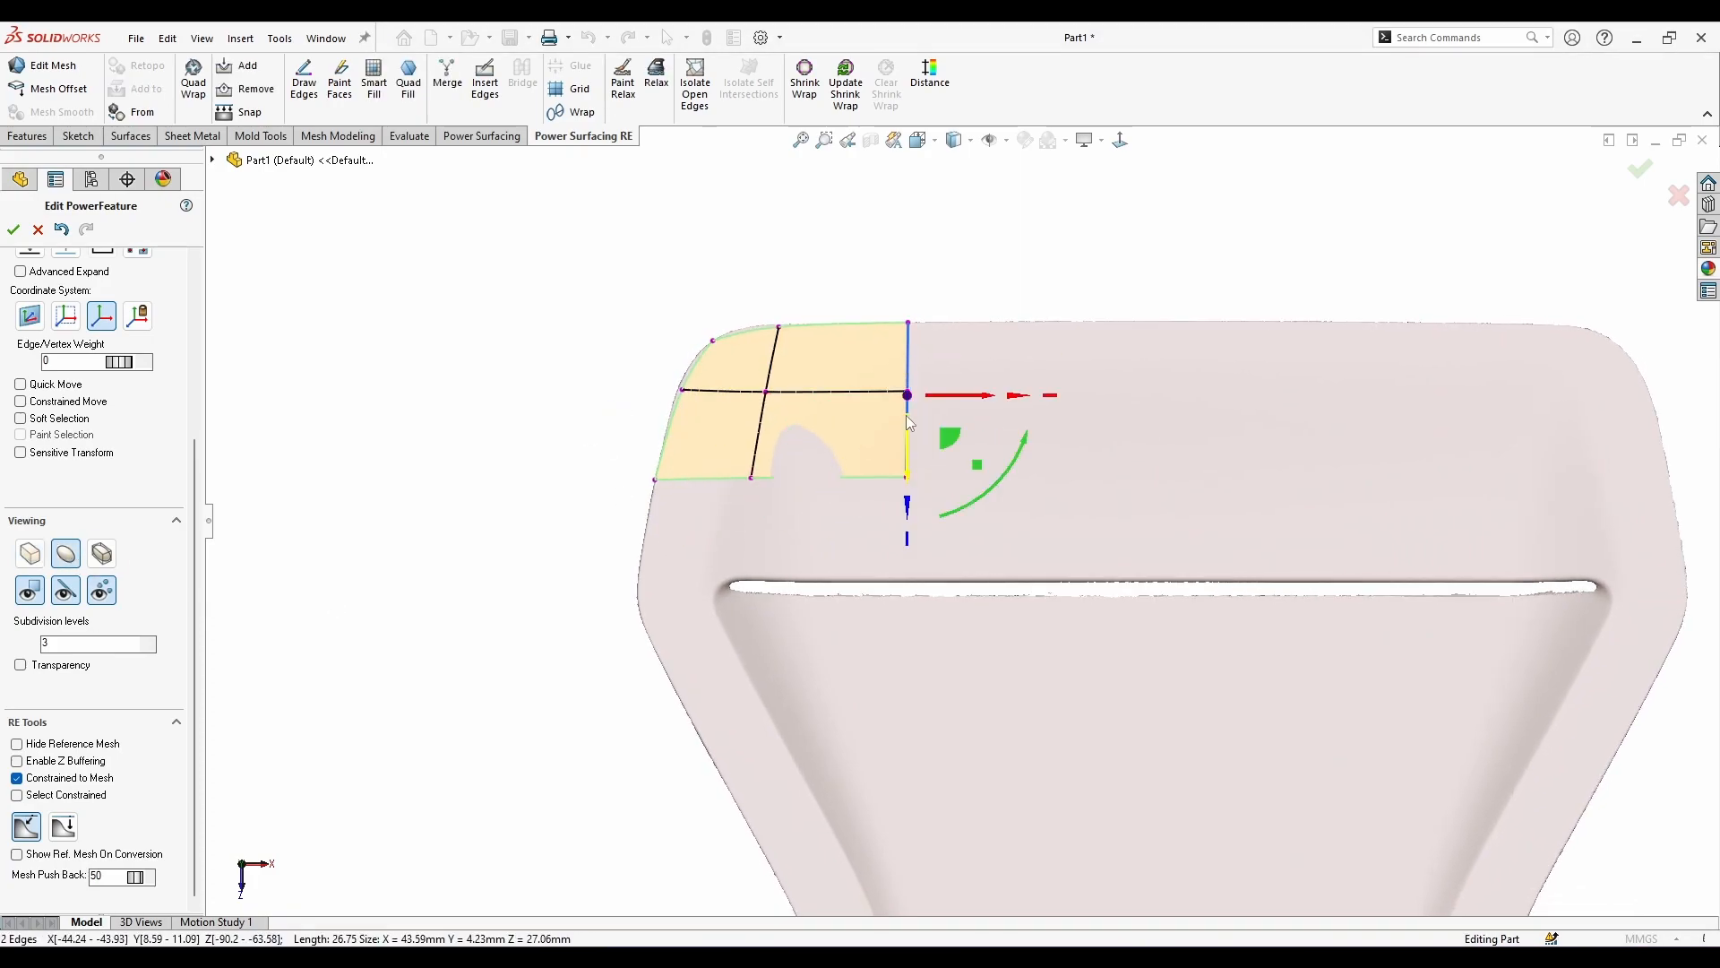
{"action": "scroll", "coordinate": [914, 395], "scroll_direction": "down", "scroll_amount": 2}
{"action": "left_click_drag", "start_coordinate": [914, 396], "coordinate": [1344, 405], "text": "ctrl"}
{"action": "scroll", "coordinate": [1129, 485], "scroll_direction": "up", "scroll_amount": 3}
{"action": "scroll", "coordinate": [1129, 492], "scroll_direction": "up", "scroll_amount": 3}
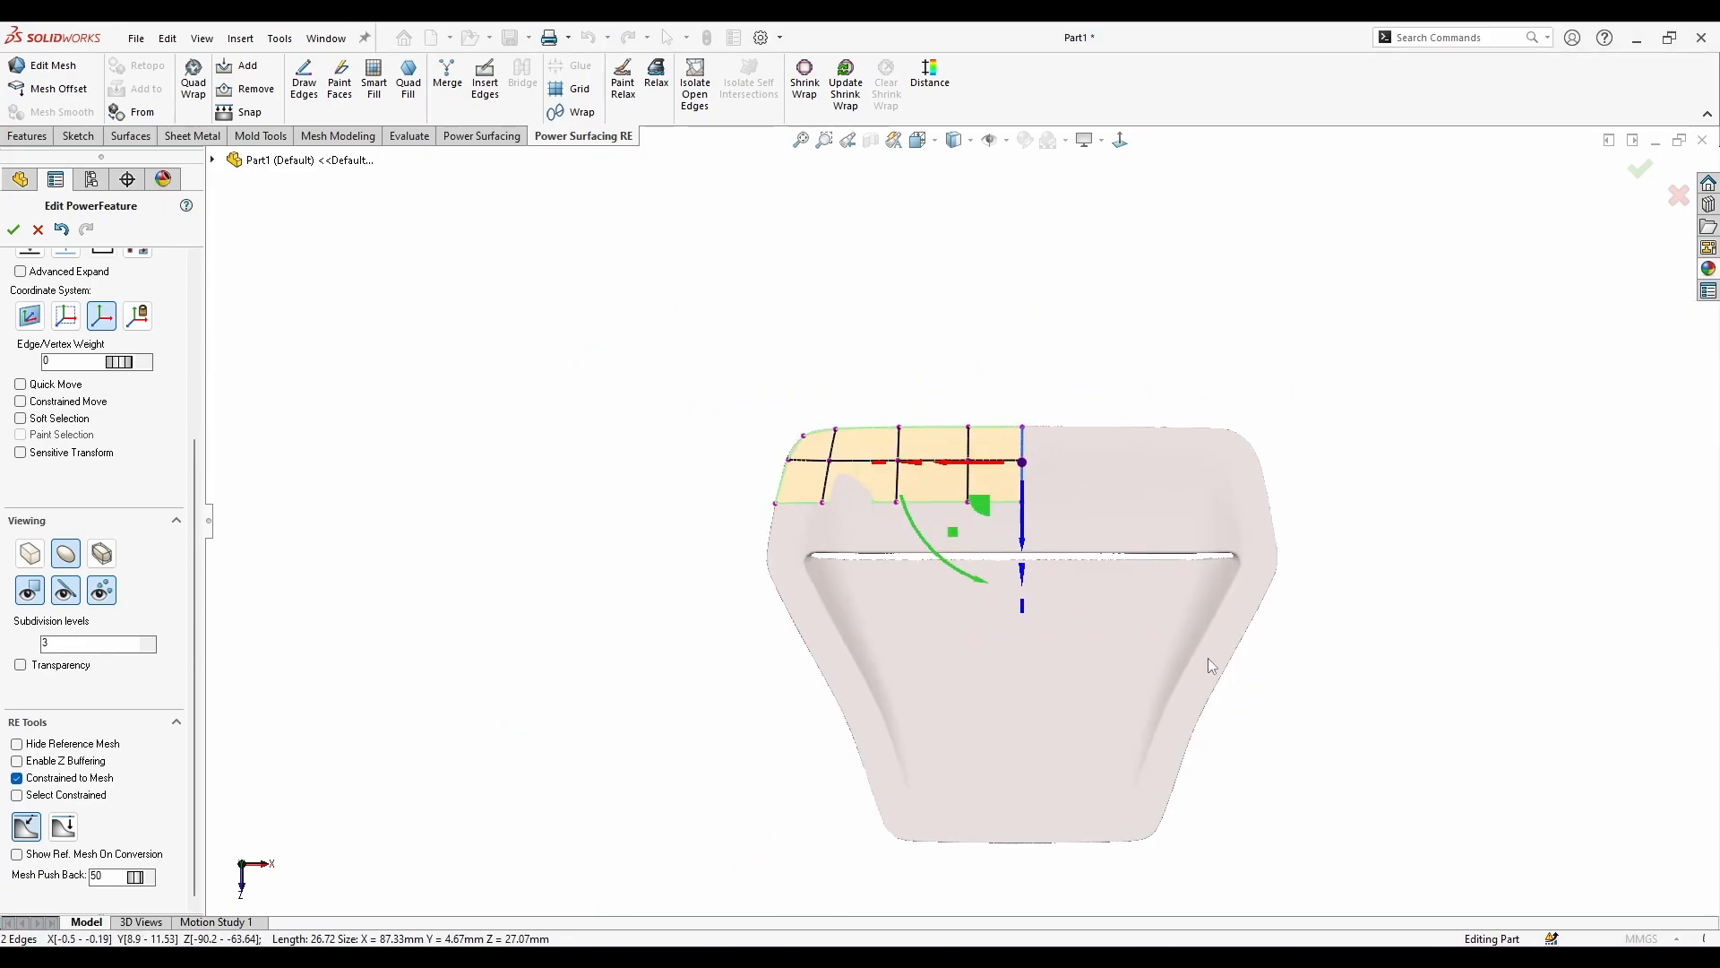
Try to mirror the half patch across its centre edges.
{"action": "left_click", "coordinate": [481, 136]}
{"action": "left_click", "coordinate": [457, 89]}
{"action": "scroll", "coordinate": [1020, 497], "scroll_direction": "down", "scroll_amount": 3}
{"action": "left_click", "coordinate": [13, 229]}
{"action": "key", "text": "ctrl+z"}
Nudge the patch's end edges about 0.5 mm onto the centreline and mirror the patch across them.
{"action": "left_click_drag", "start_coordinate": [1041, 469], "coordinate": [1046, 469]}
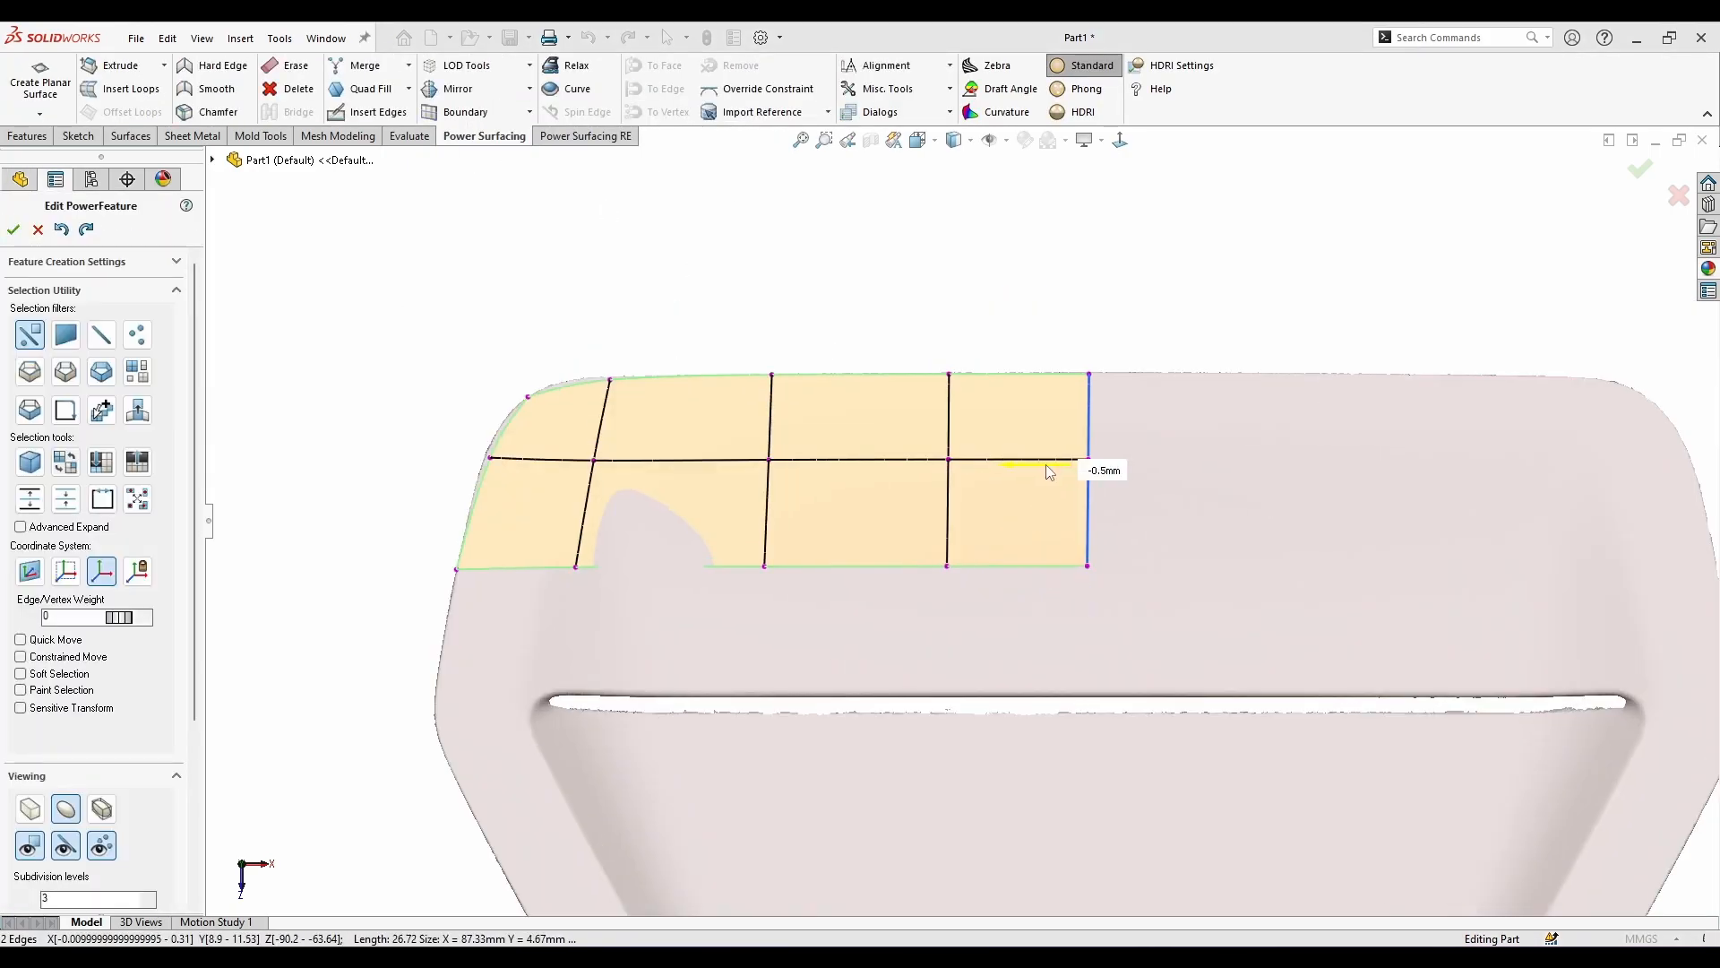
{"action": "left_click", "coordinate": [457, 89]}
{"action": "key", "text": "Return"}
Extrude the mirrored patch's edges down to the slot and along both outer borders to the lower corners.
{"action": "scroll", "coordinate": [947, 521], "scroll_direction": "up", "scroll_amount": 4}
{"action": "right_click", "coordinate": [1014, 529]}
{"action": "scroll", "coordinate": [856, 553], "scroll_direction": "down", "scroll_amount": 1}
{"action": "double_click", "coordinate": [1088, 541]}
{"action": "scroll", "coordinate": [891, 577], "scroll_direction": "down", "scroll_amount": 2}
{"action": "left_click", "coordinate": [874, 556]}
{"action": "double_click", "coordinate": [873, 524]}
{"action": "middle_click_drag", "start_coordinate": [873, 538], "coordinate": [928, 443]}
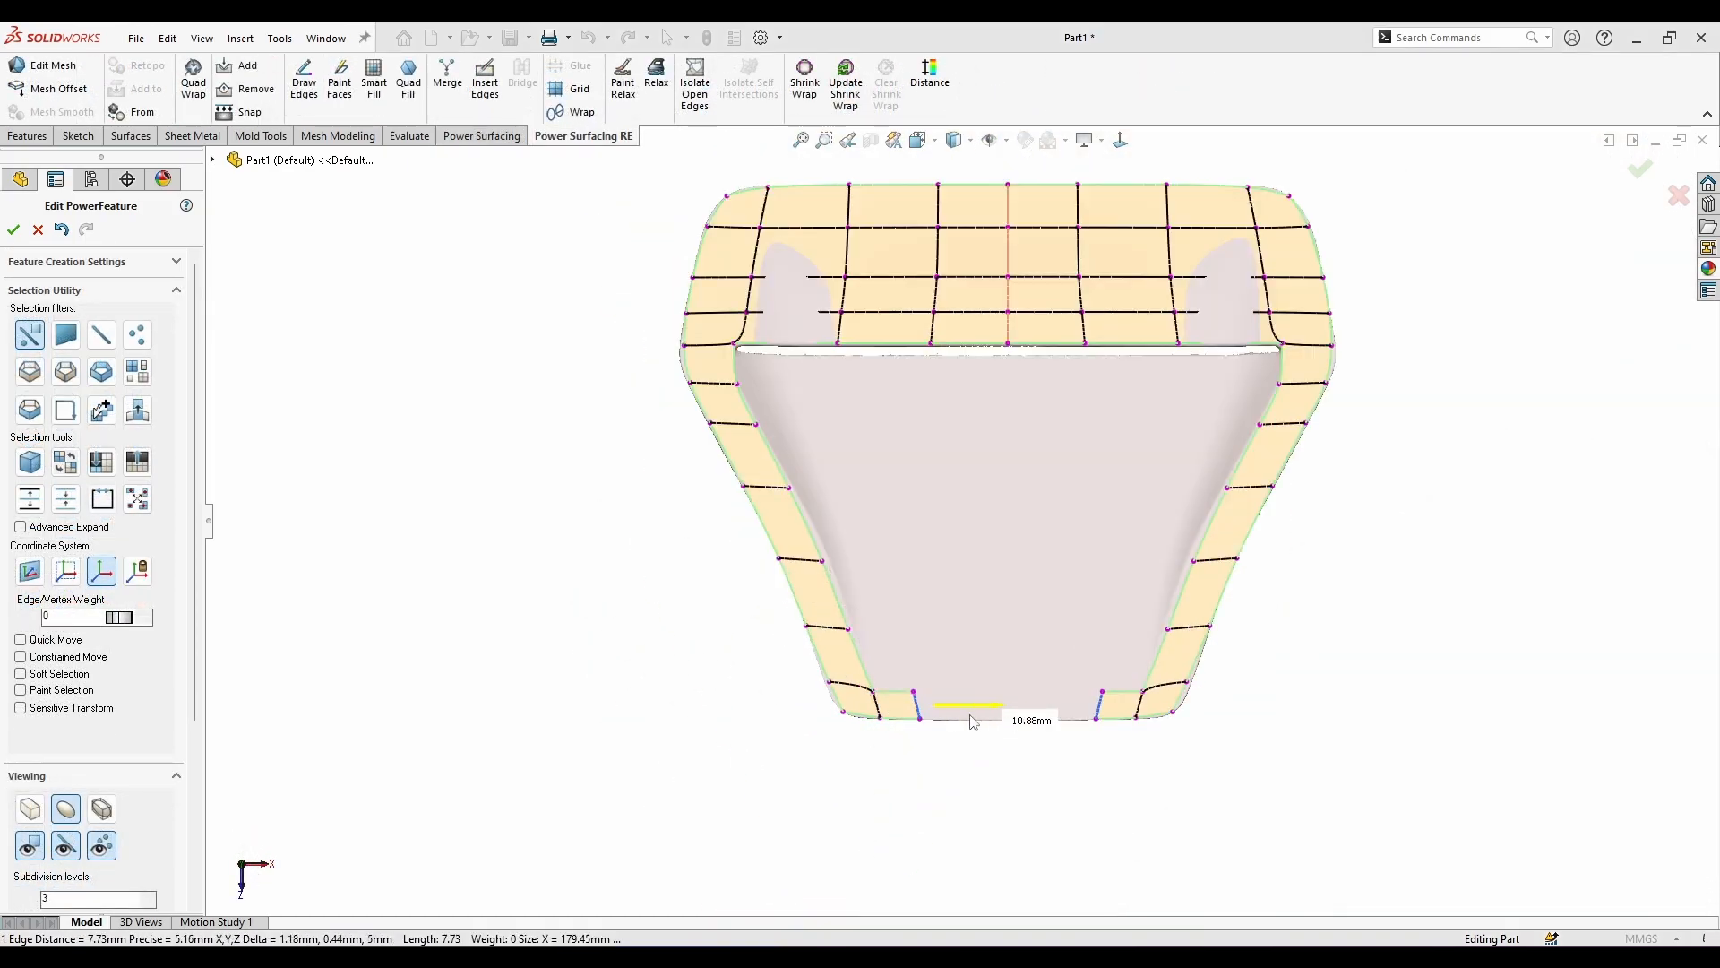
Extend the bottom border edges toward the centreline and join both halves there with Mirror.
{"action": "left_click", "coordinate": [974, 722]}
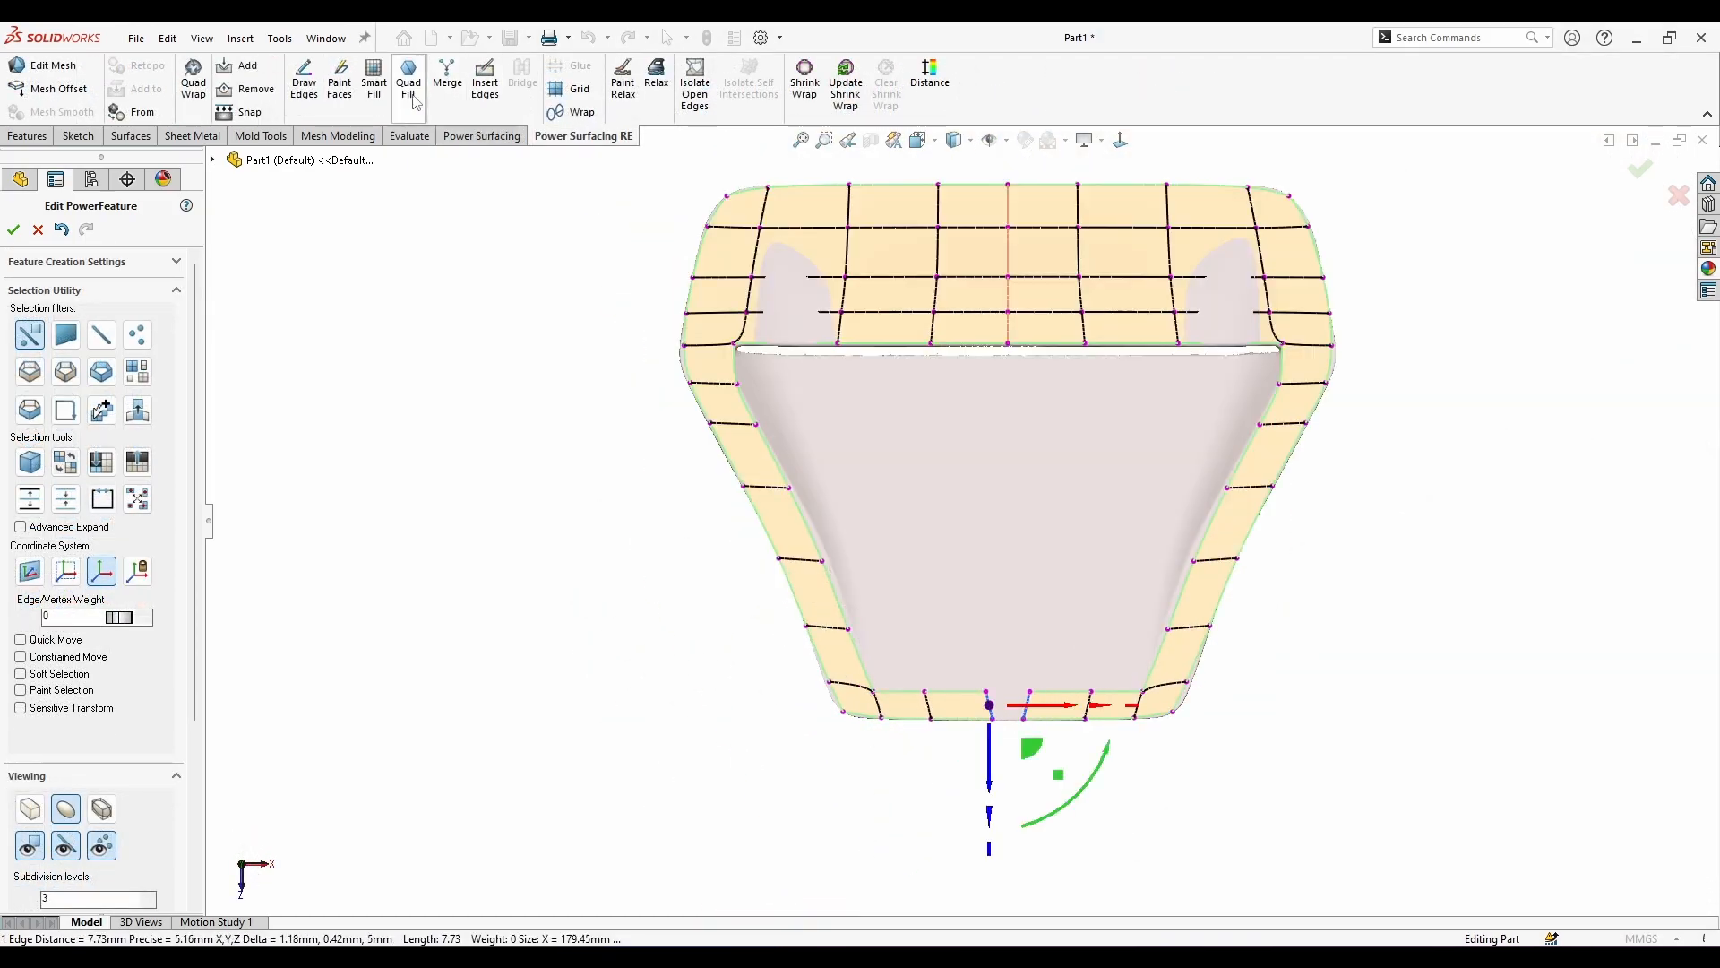
{"action": "left_click", "coordinate": [484, 135]}
{"action": "left_click", "coordinate": [530, 89]}
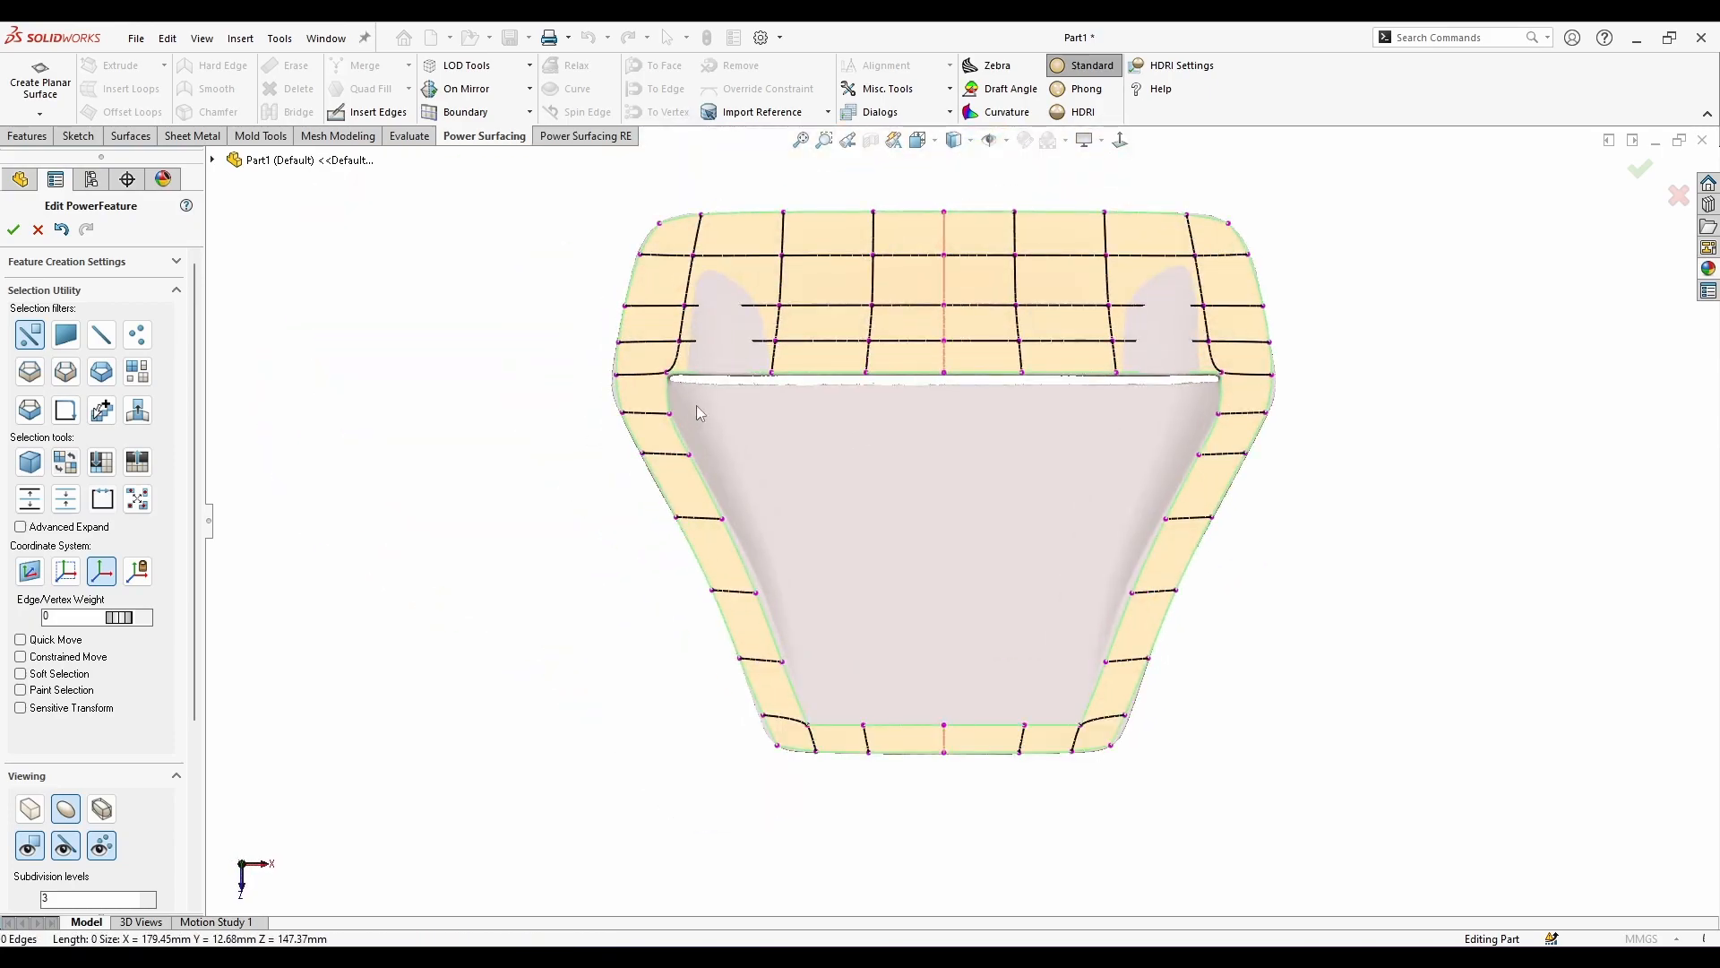
Fill the vent floor between the side borders with rows of faces and join them to the bottom border.
{"action": "double_click", "coordinate": [708, 457]}
{"action": "left_click_drag", "start_coordinate": [862, 571], "coordinate": [1086, 565]}
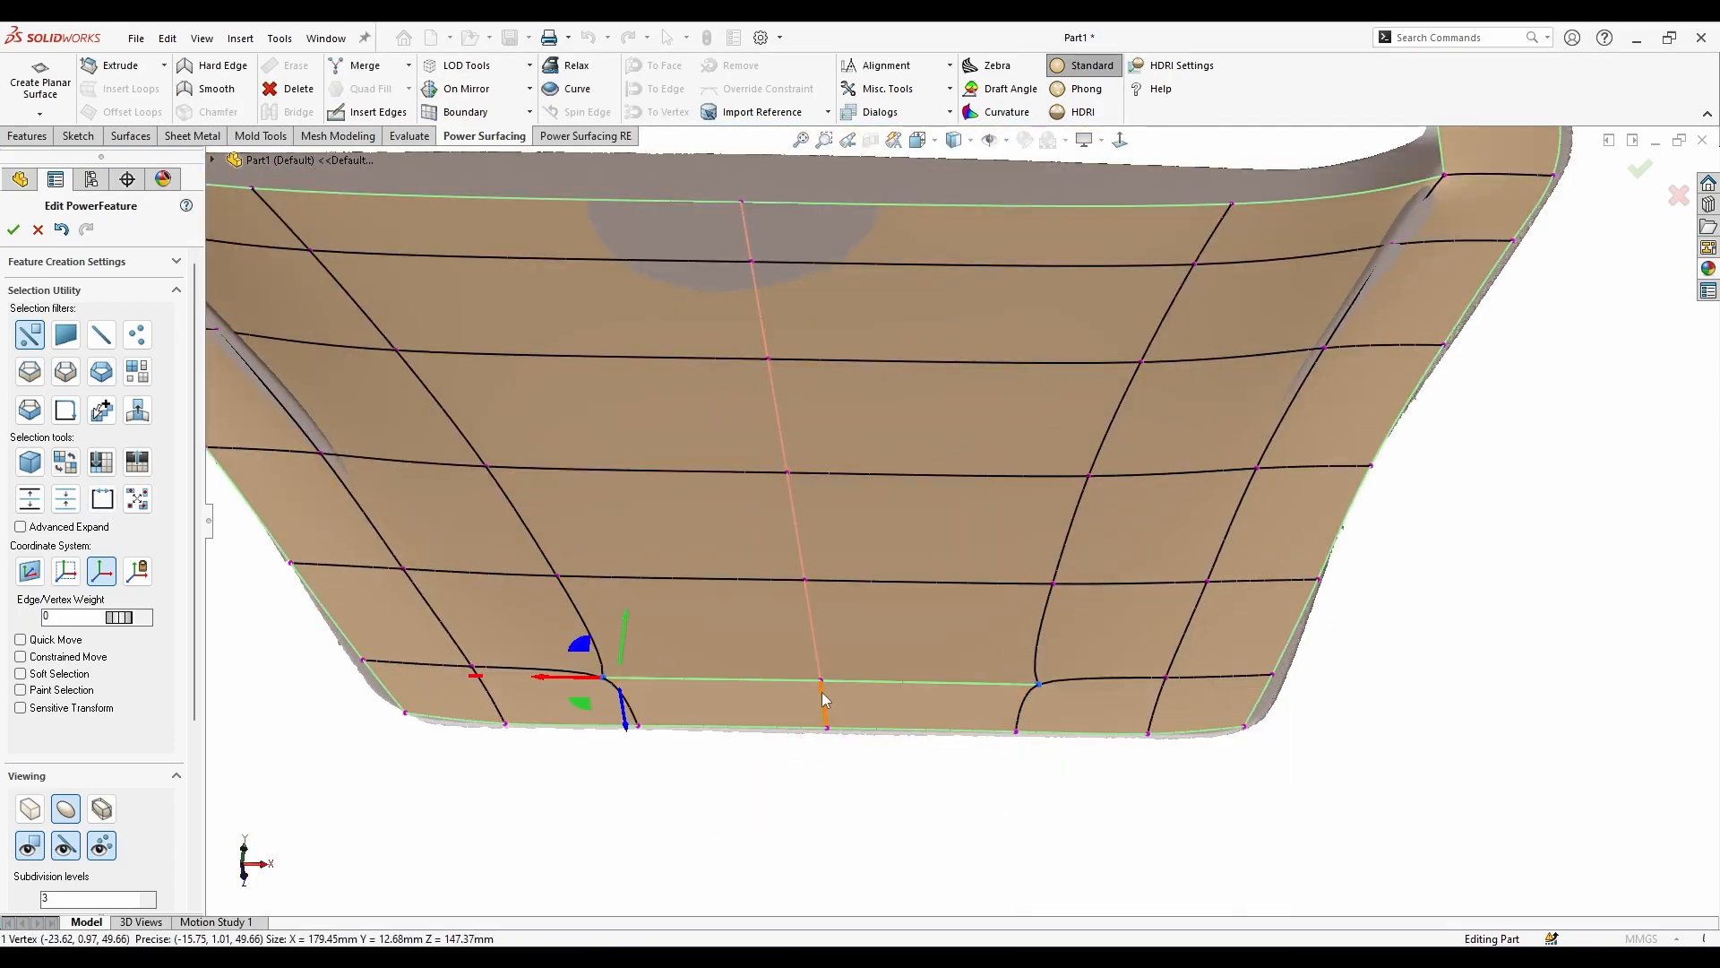
{"action": "key", "text": "ctrl+5"}
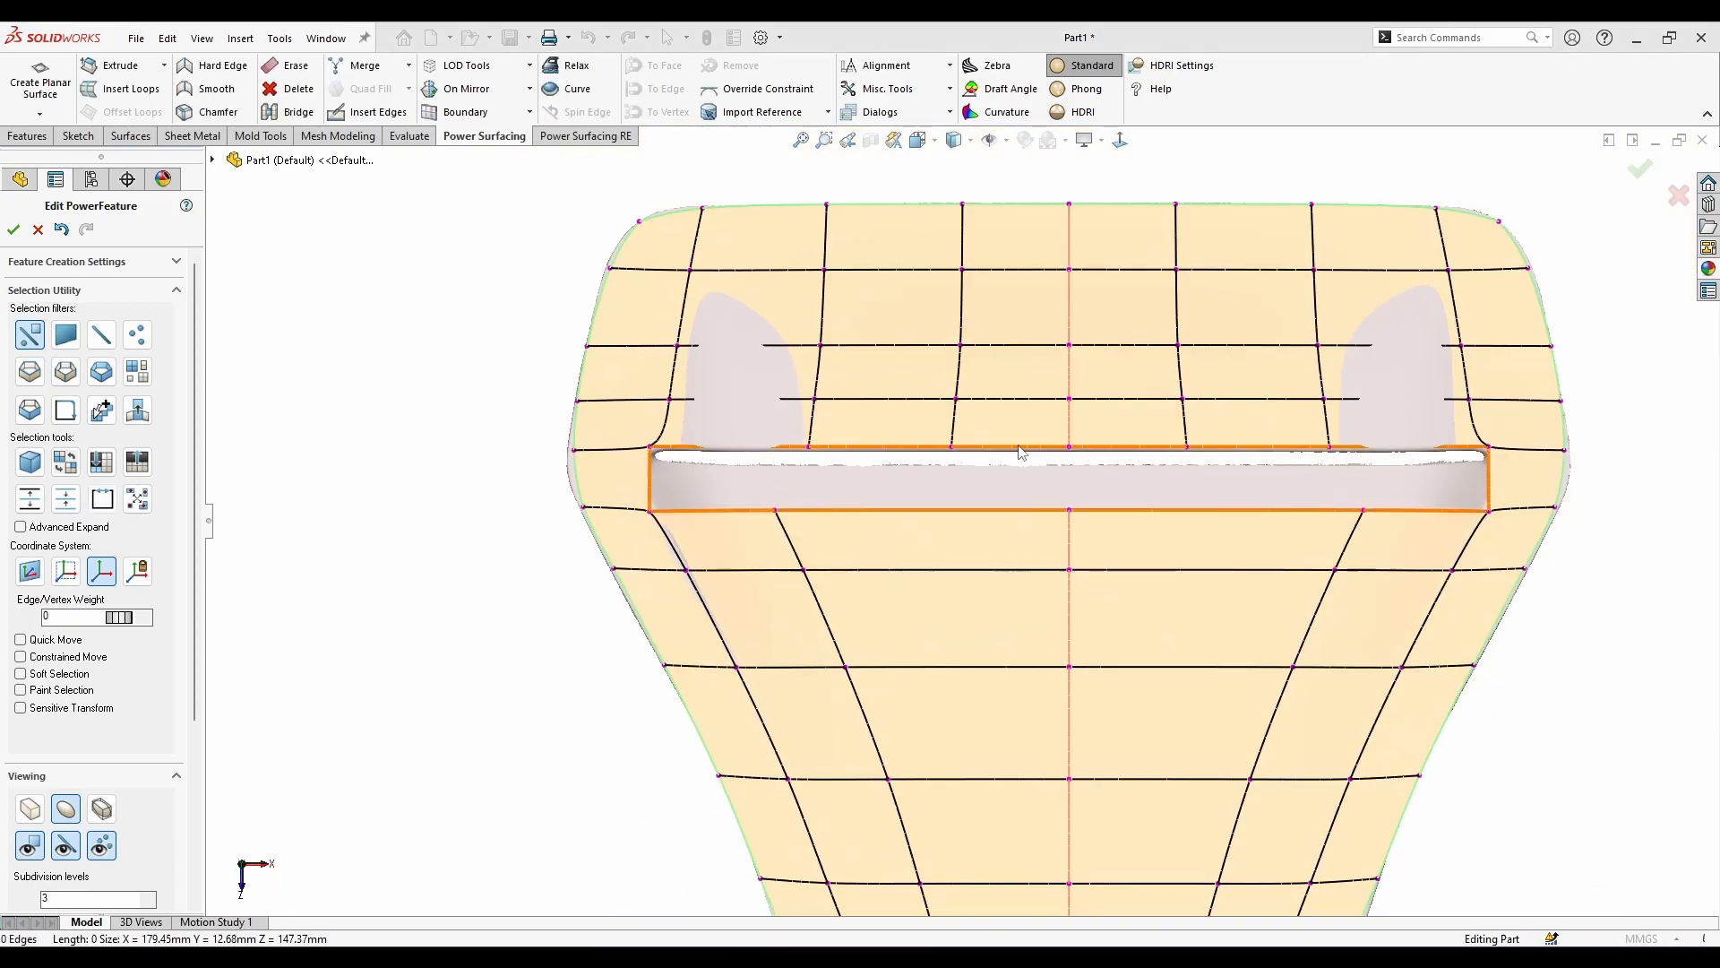
Extrude the slot's boundary loop inward and down to form a rounded lip around the opening.
{"action": "left_click", "coordinate": [1018, 452]}
{"action": "middle_click_drag", "start_coordinate": [1018, 452], "coordinate": [816, 495]}
{"action": "scroll", "coordinate": [818, 544], "scroll_direction": "down", "scroll_amount": 3}
{"action": "left_click_drag", "start_coordinate": [816, 495], "coordinate": [818, 519]}
{"action": "middle_click_drag", "start_coordinate": [819, 518], "coordinate": [1199, 438]}
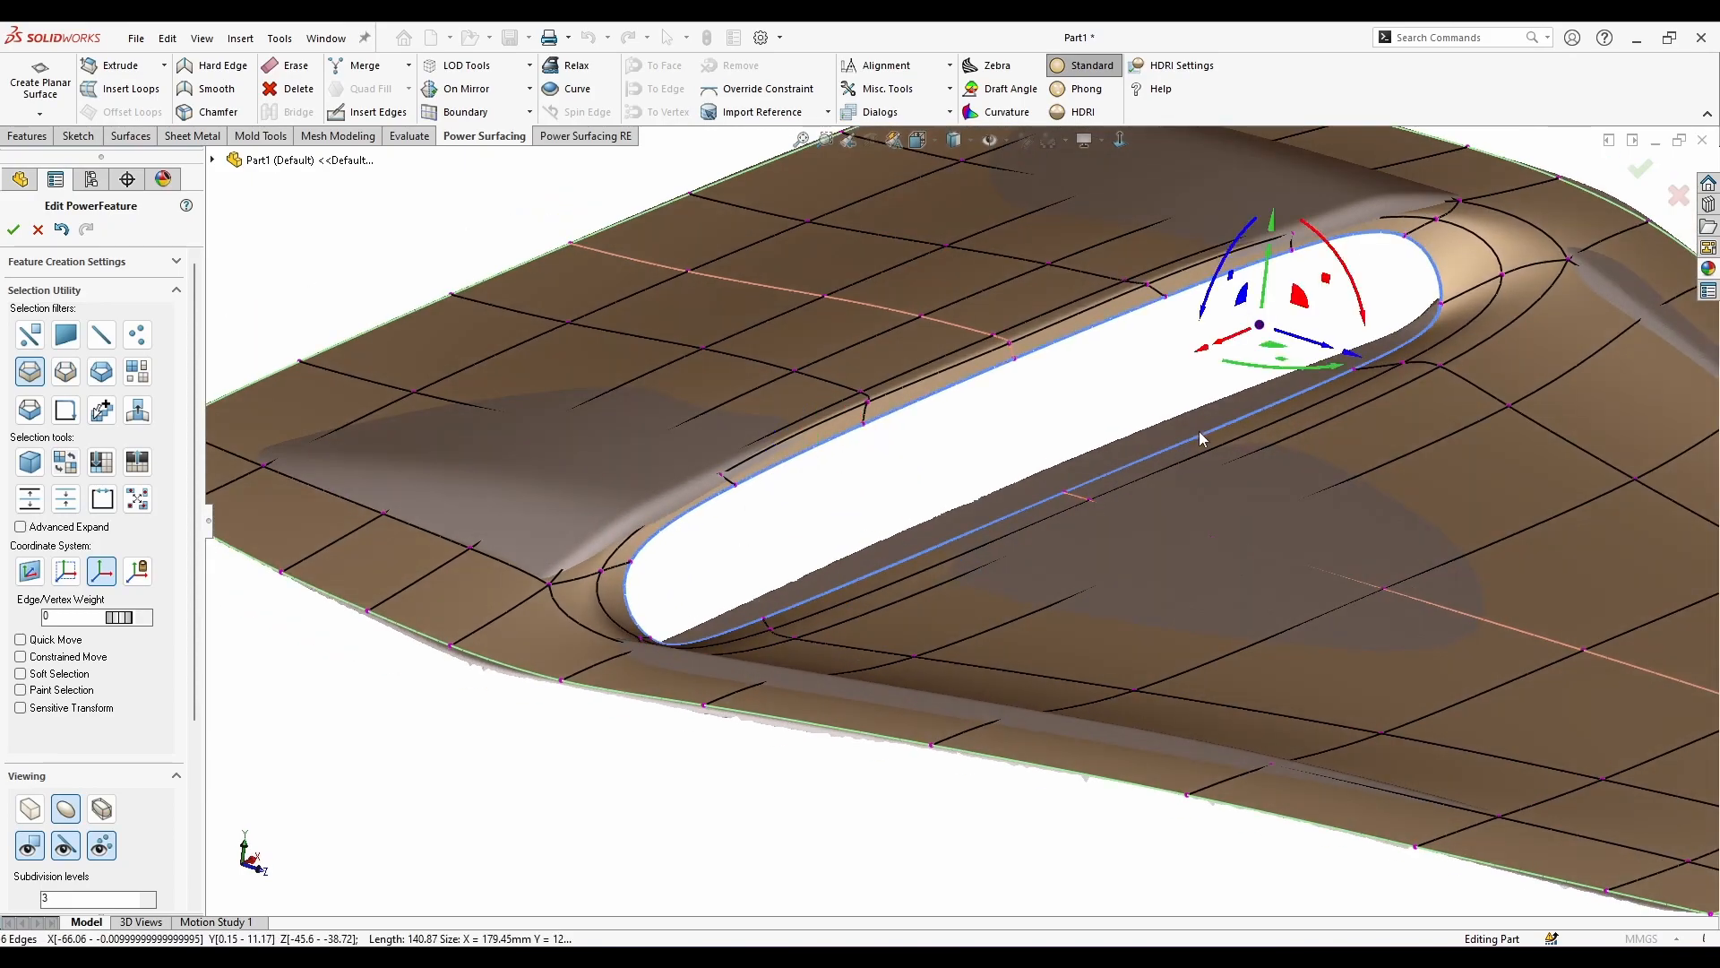
{"action": "middle_click_drag", "start_coordinate": [1312, 421], "coordinate": [1344, 627]}
{"action": "scroll", "coordinate": [1214, 710], "scroll_direction": "up", "scroll_amount": 2}
{"action": "key", "text": "Escape"}
Use Constrained Move to reposition the edge columns above the slot and the corner vertices of its lip.
{"action": "scroll", "coordinate": [618, 468], "scroll_direction": "down", "scroll_amount": 2}
{"action": "middle_click_drag", "start_coordinate": [619, 469], "coordinate": [618, 574]}
{"action": "left_click", "coordinate": [611, 460]}
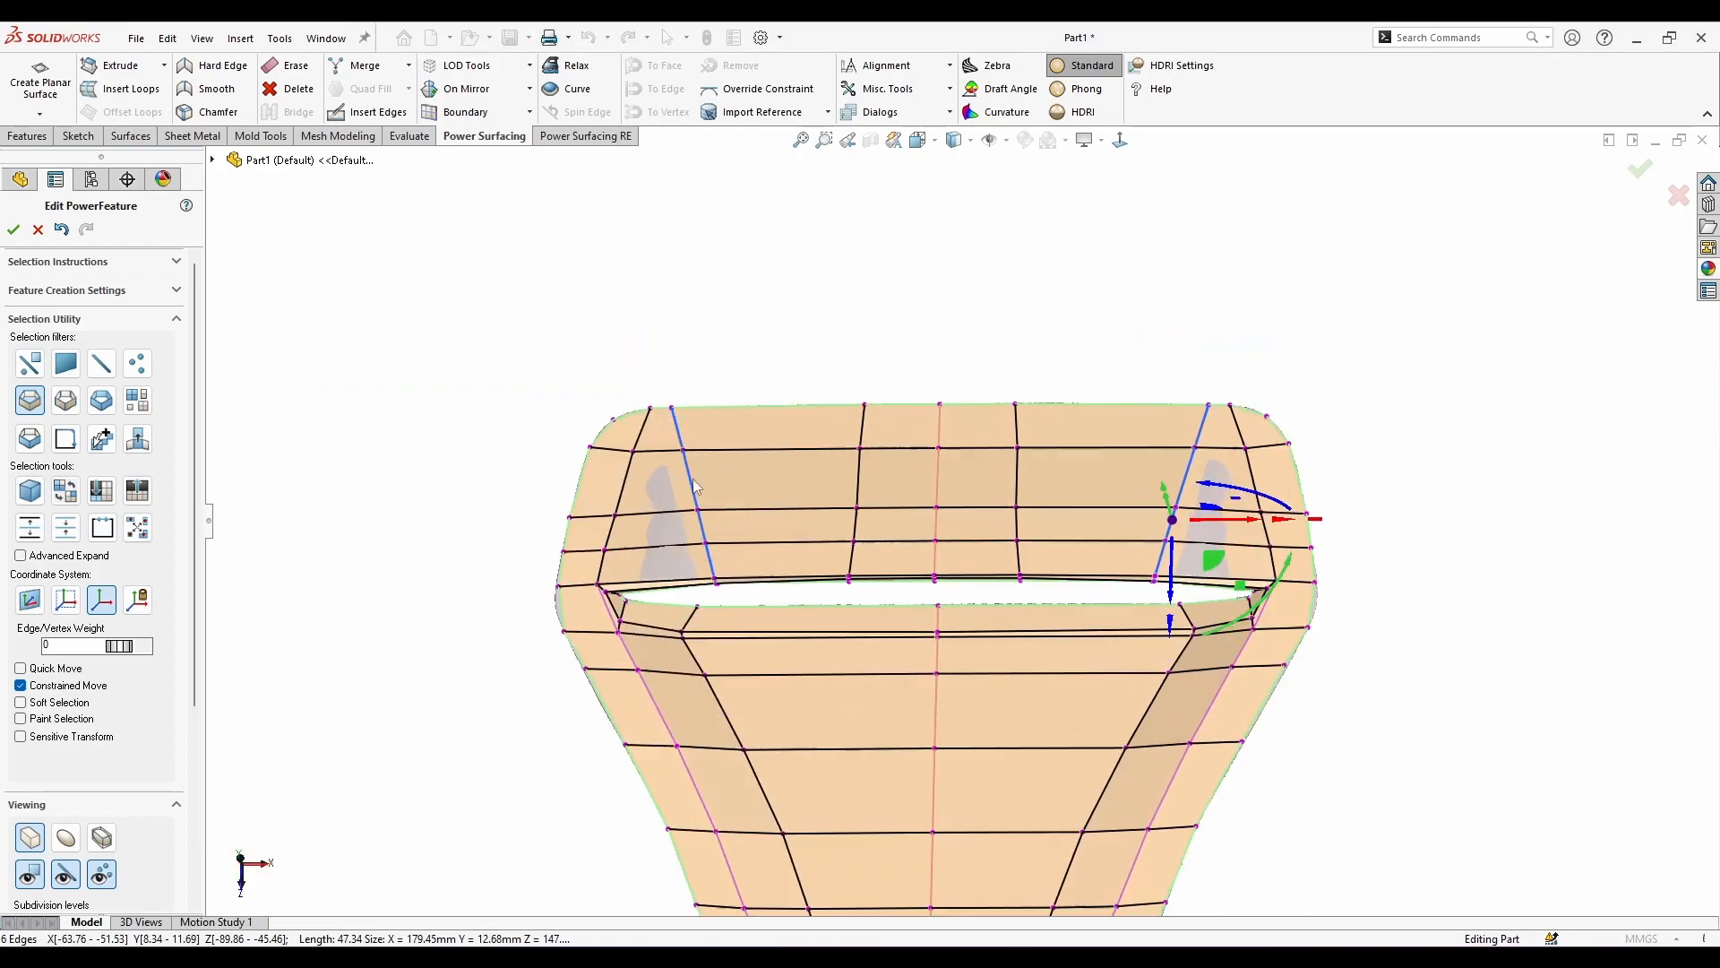
{"action": "scroll", "coordinate": [692, 479], "scroll_direction": "down", "scroll_amount": 3}
{"action": "middle_click_drag", "start_coordinate": [692, 479], "coordinate": [1075, 502]}
{"action": "left_click", "coordinate": [1152, 541]}
{"action": "middle_click_drag", "start_coordinate": [1153, 578], "coordinate": [1075, 582]}
{"action": "scroll", "coordinate": [1029, 578], "scroll_direction": "down", "scroll_amount": 2}
{"action": "left_click", "coordinate": [1030, 578]}
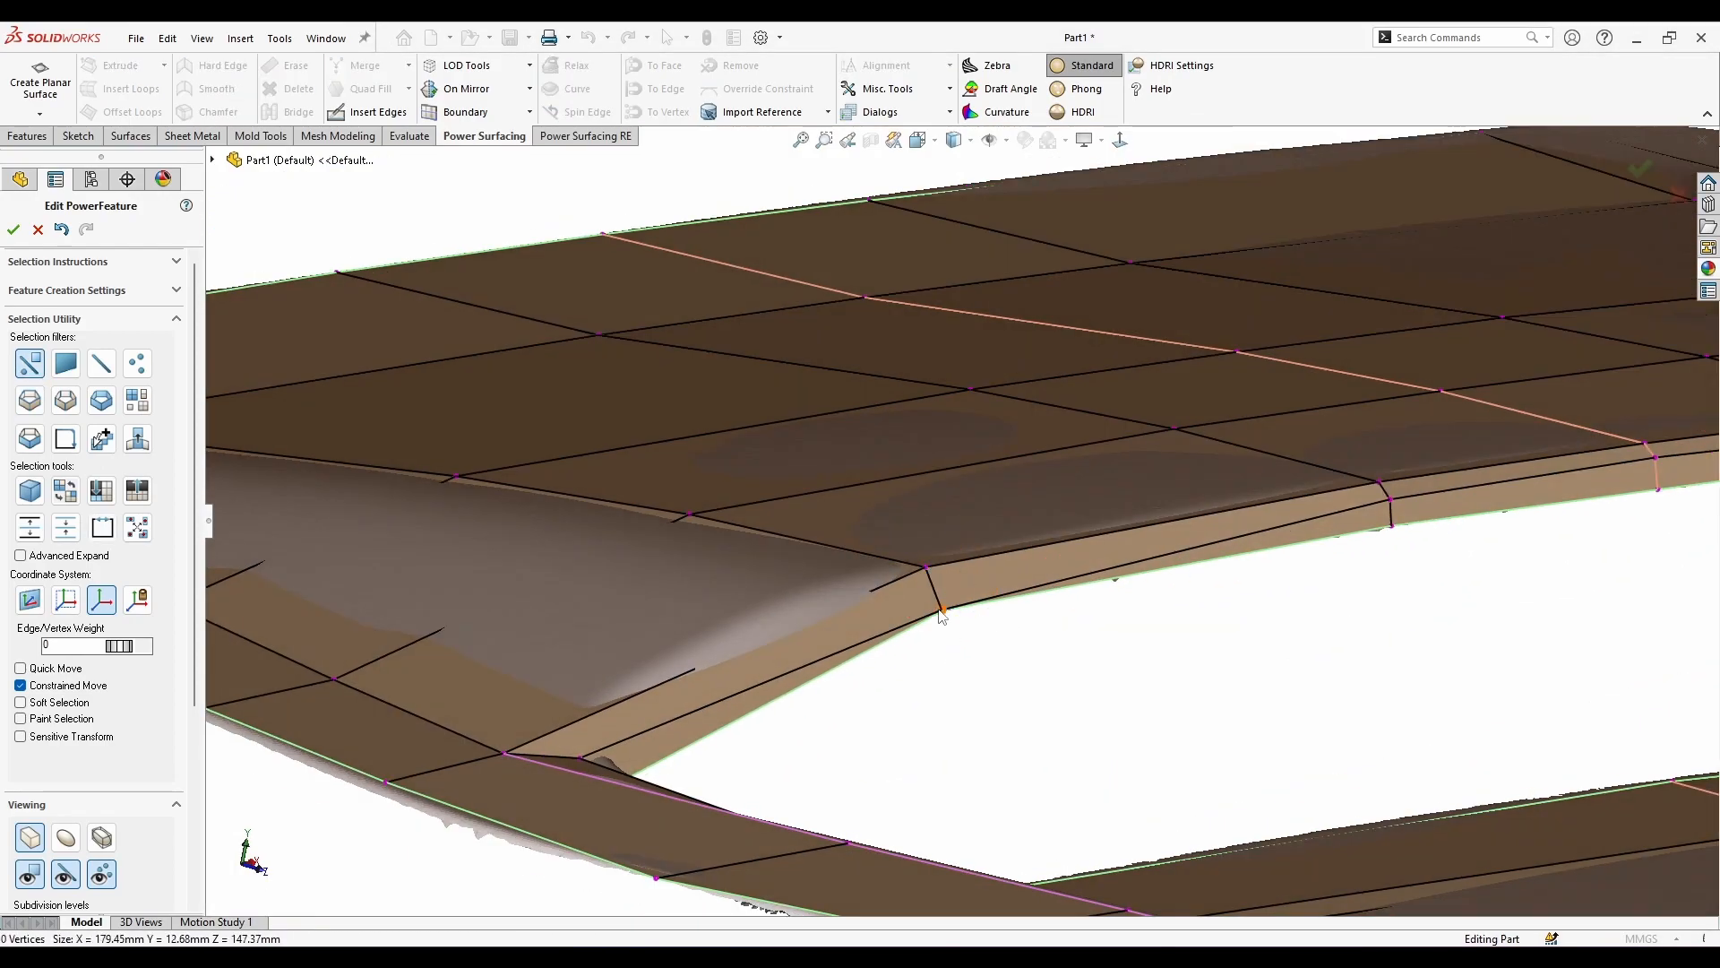
{"action": "middle_click_drag", "start_coordinate": [1021, 743], "coordinate": [702, 447]}
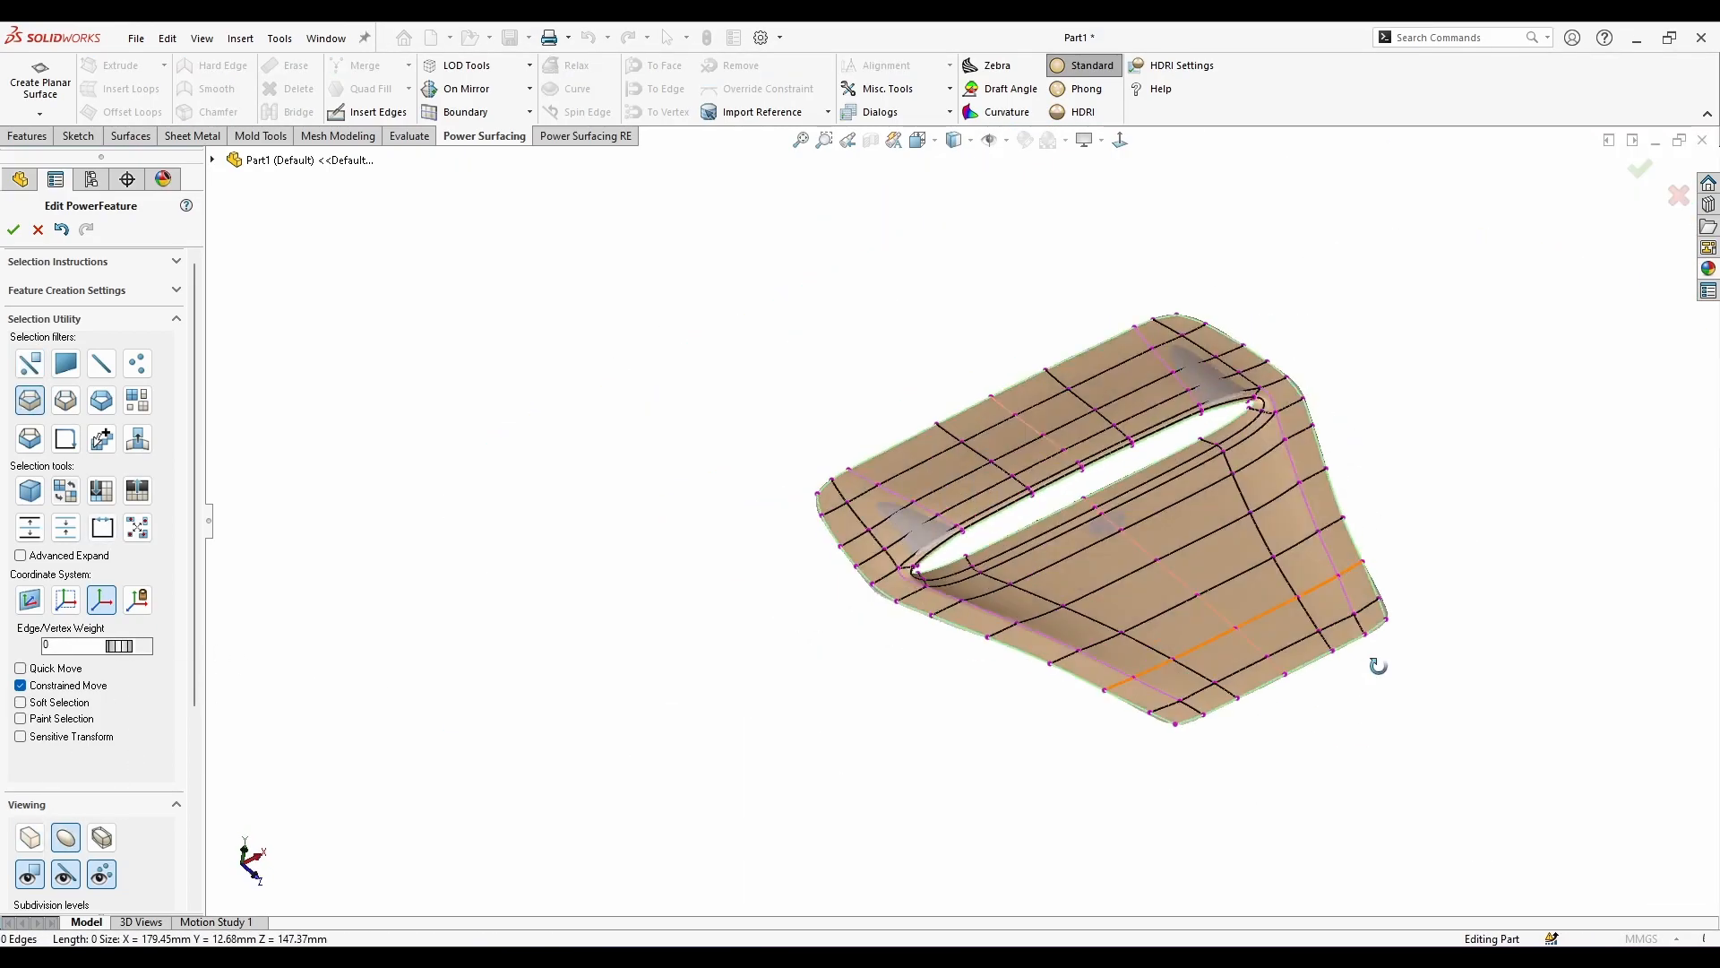
Remove the upper border's corner vertices and move the adjacent border vertices to follow the scan's rounded outline.
{"action": "key", "text": "s"}
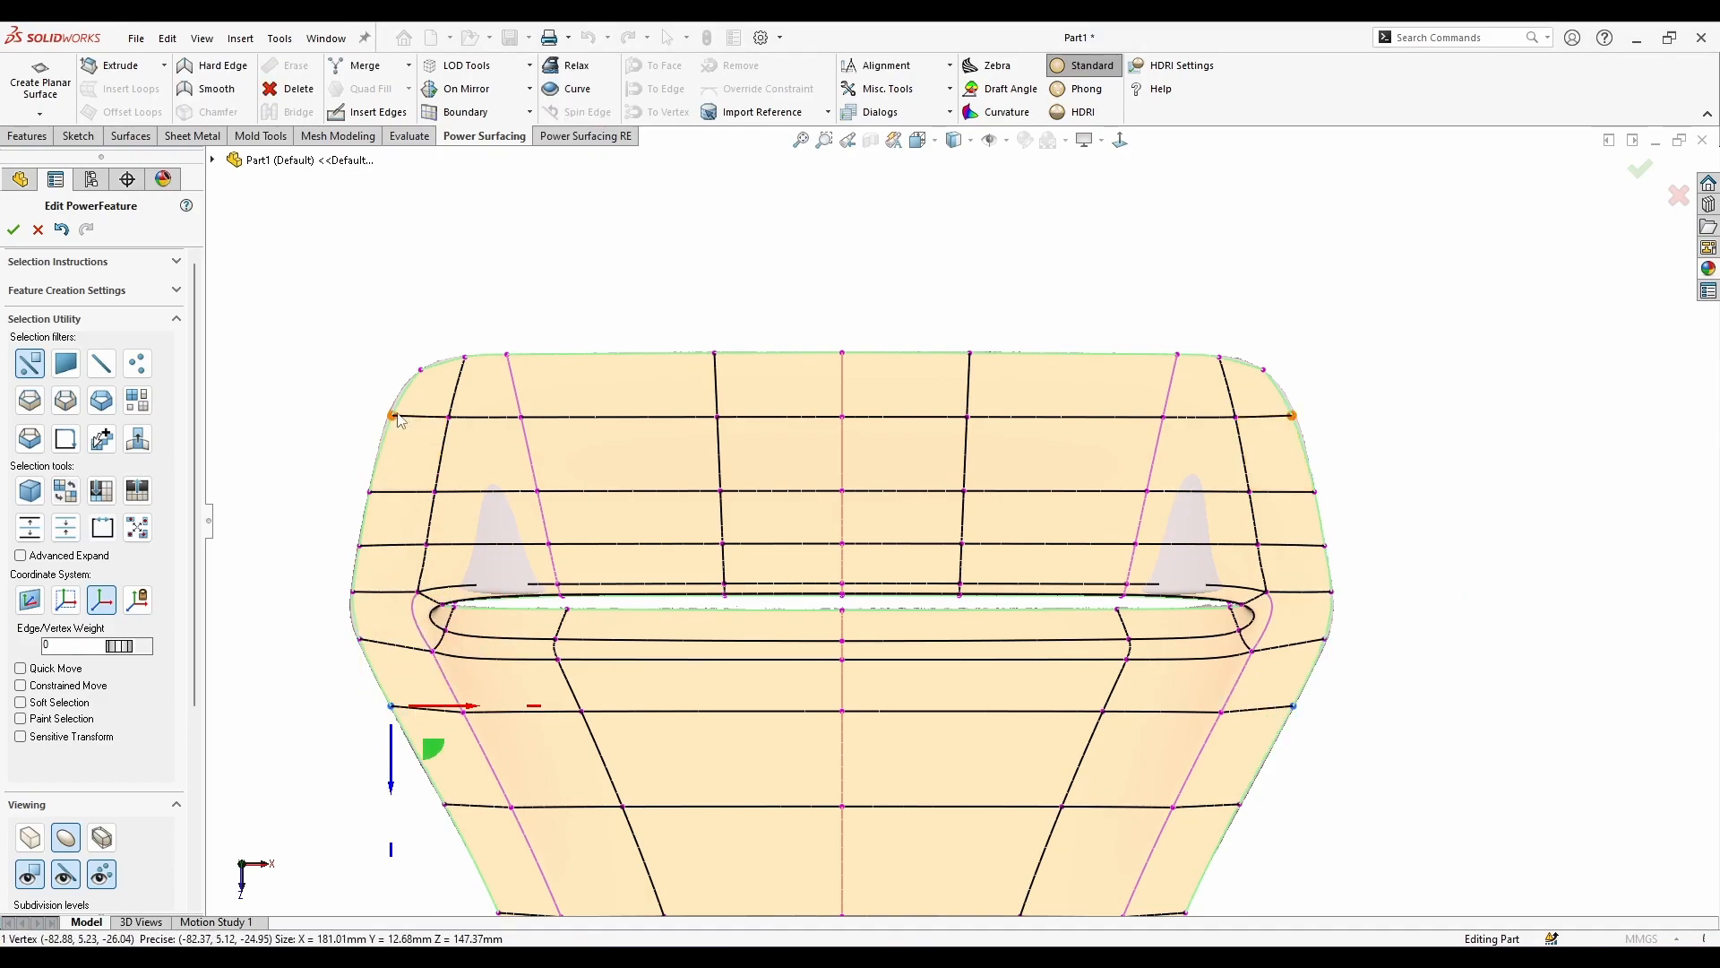
{"action": "left_click", "coordinate": [438, 324]}
{"action": "scroll", "coordinate": [438, 345], "scroll_direction": "down", "scroll_amount": 6}
{"action": "left_click", "coordinate": [392, 407]}
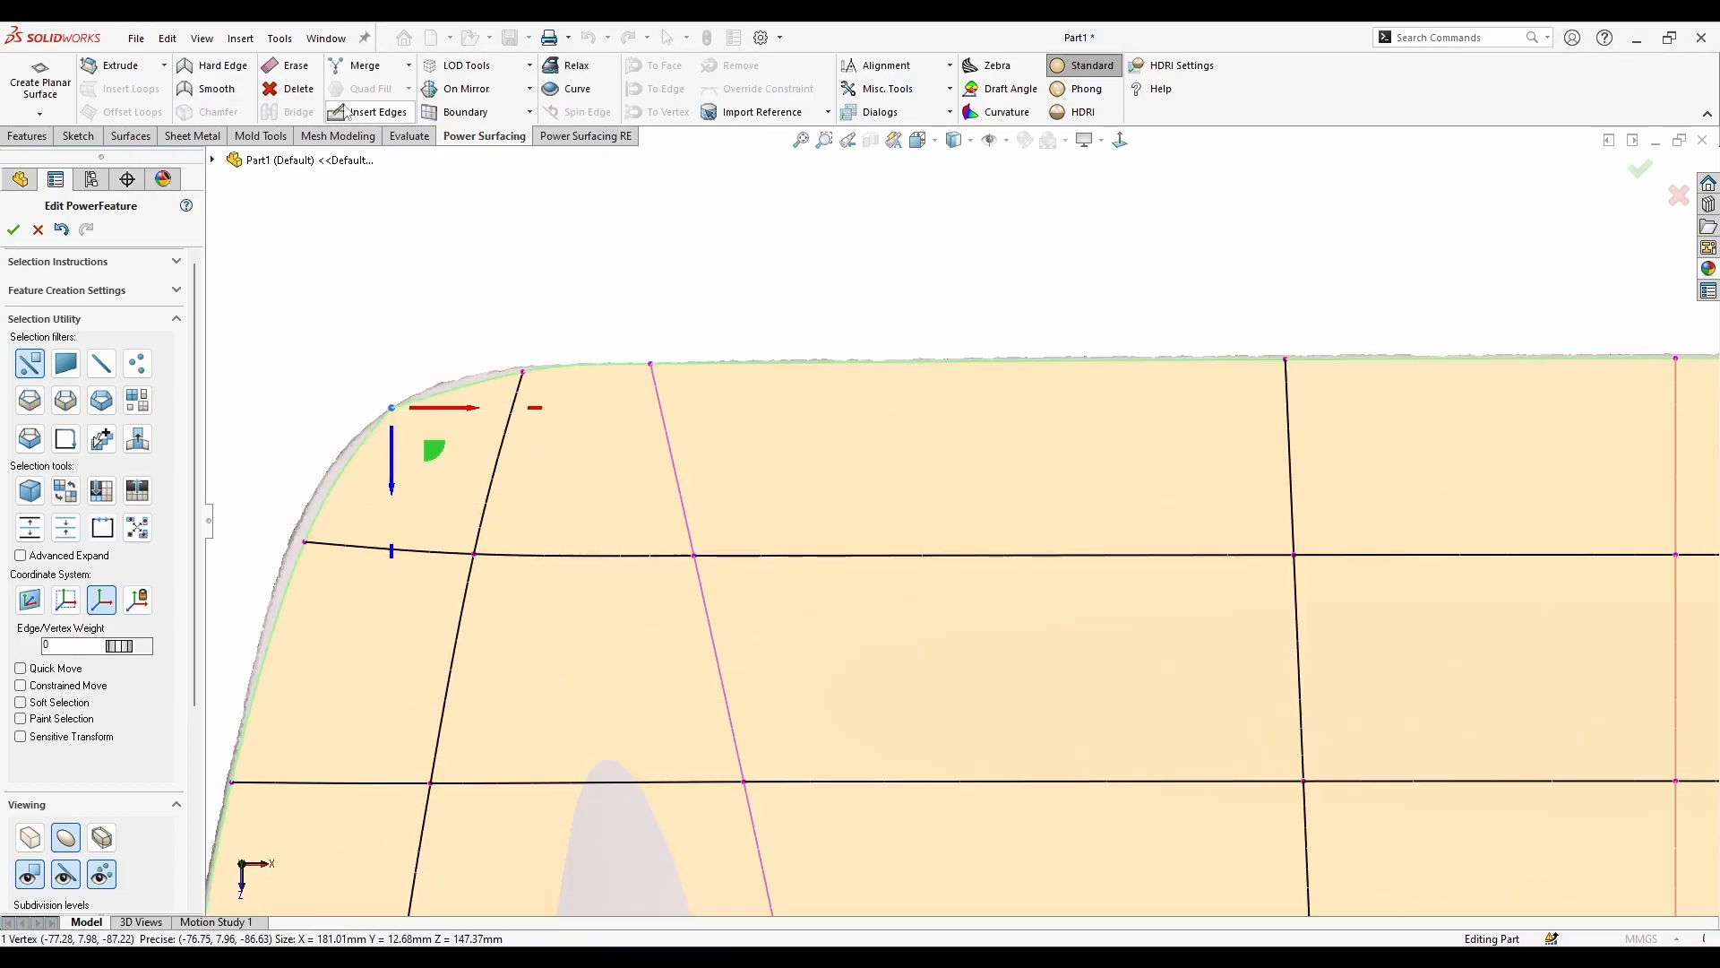
{"action": "key", "text": "i"}
{"action": "key", "text": "Escape"}
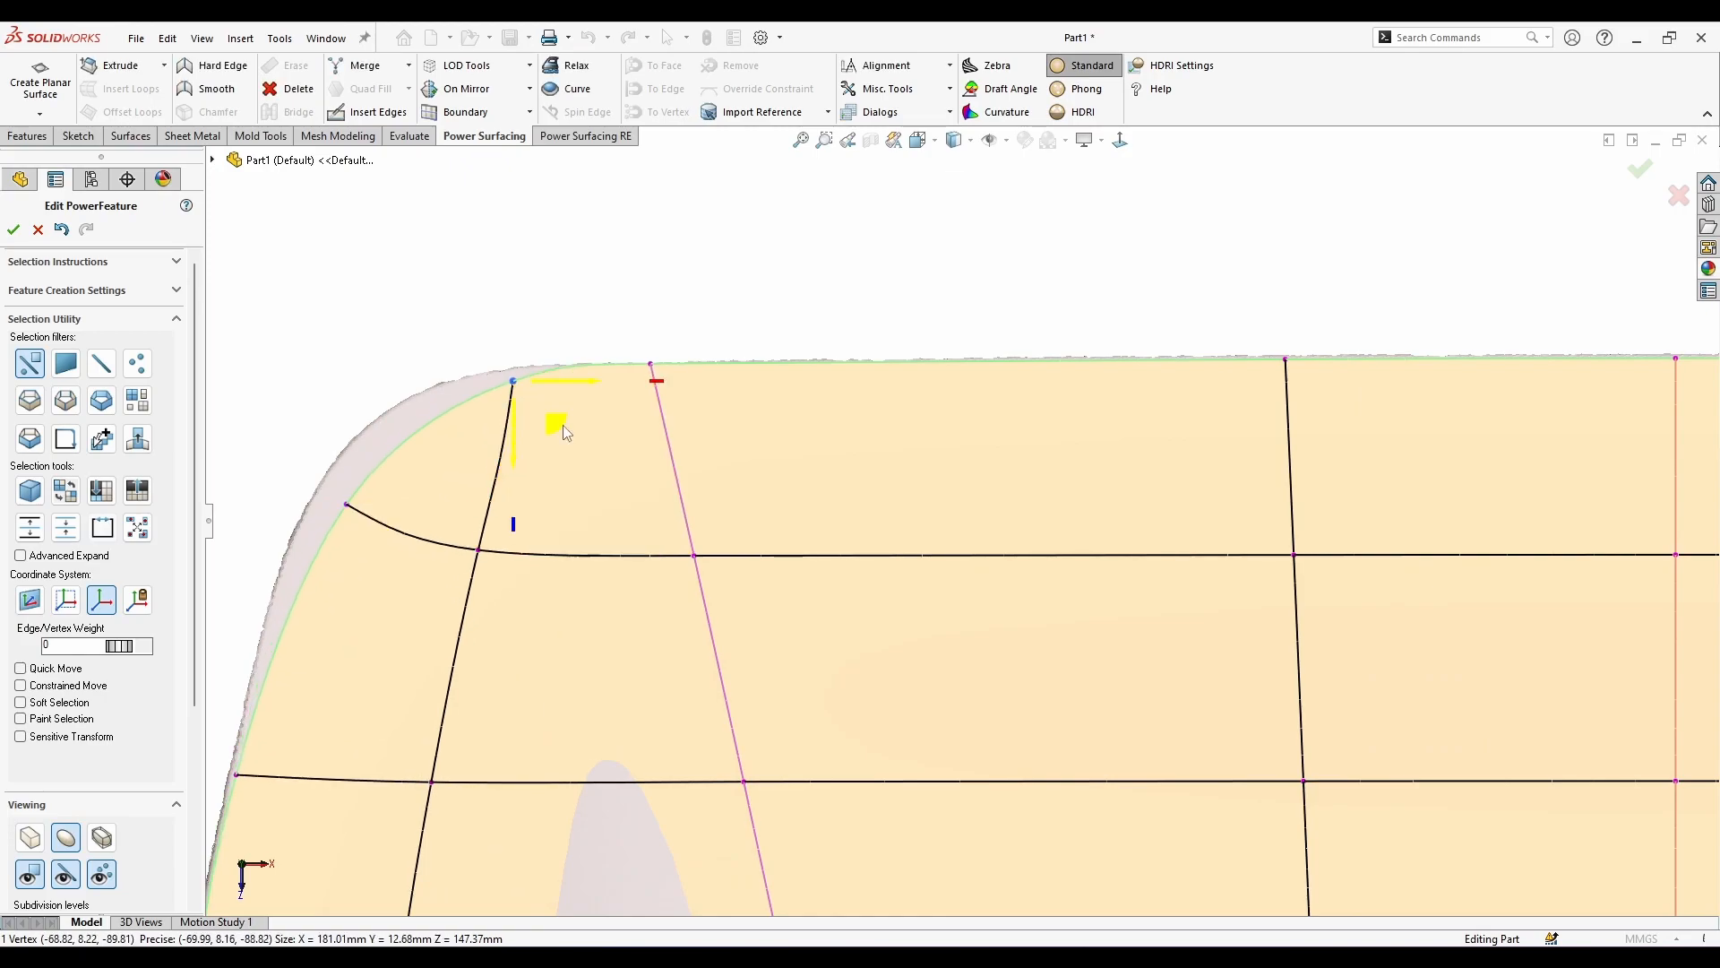
{"action": "middle_click_drag", "start_coordinate": [377, 543], "coordinate": [466, 448]}
{"action": "right_click", "coordinate": [522, 508]}
{"action": "left_click", "coordinate": [444, 431]}
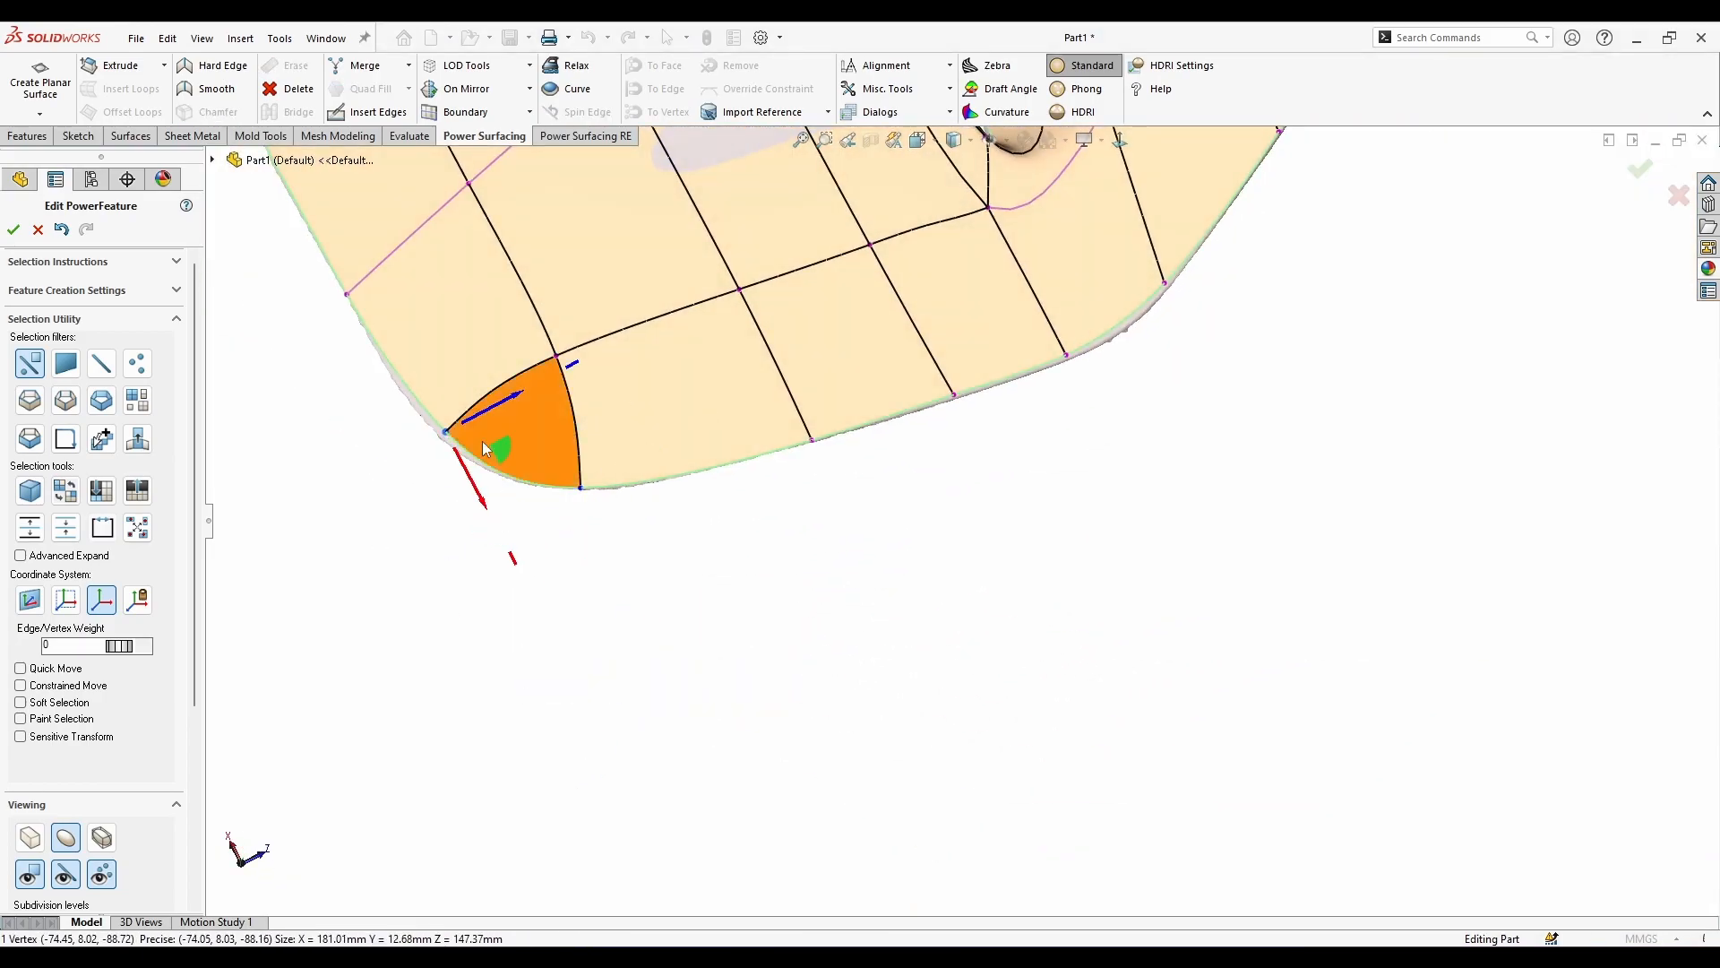
{"action": "key", "text": "Escape"}
{"action": "middle_click_drag", "start_coordinate": [529, 376], "coordinate": [985, 358]}
Erase the bottom border's corner vertices and move the neighbouring vertices outward to match the scan's rounded lower corners.
{"action": "scroll", "coordinate": [741, 588], "scroll_direction": "up", "scroll_amount": 3}
{"action": "key", "text": "v"}
{"action": "key", "text": "ctrl+5"}
{"action": "scroll", "coordinate": [1071, 806], "scroll_direction": "down", "scroll_amount": 4}
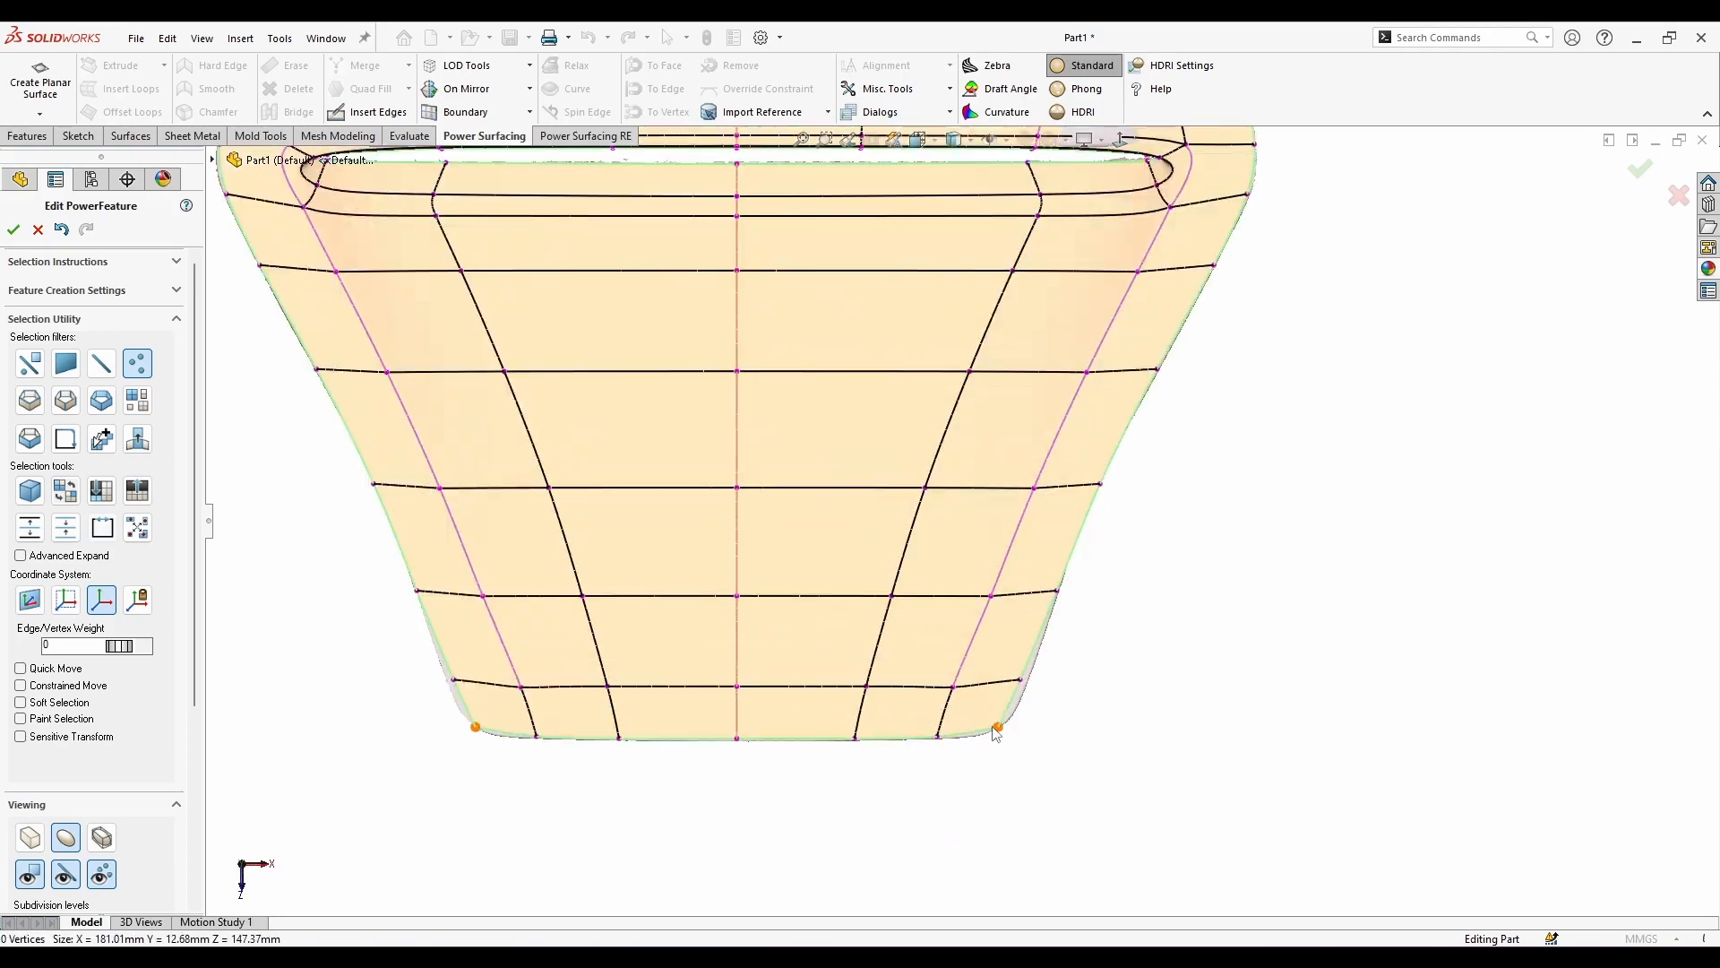
{"action": "key", "text": "e"}
{"action": "left_click", "coordinate": [1007, 755]}
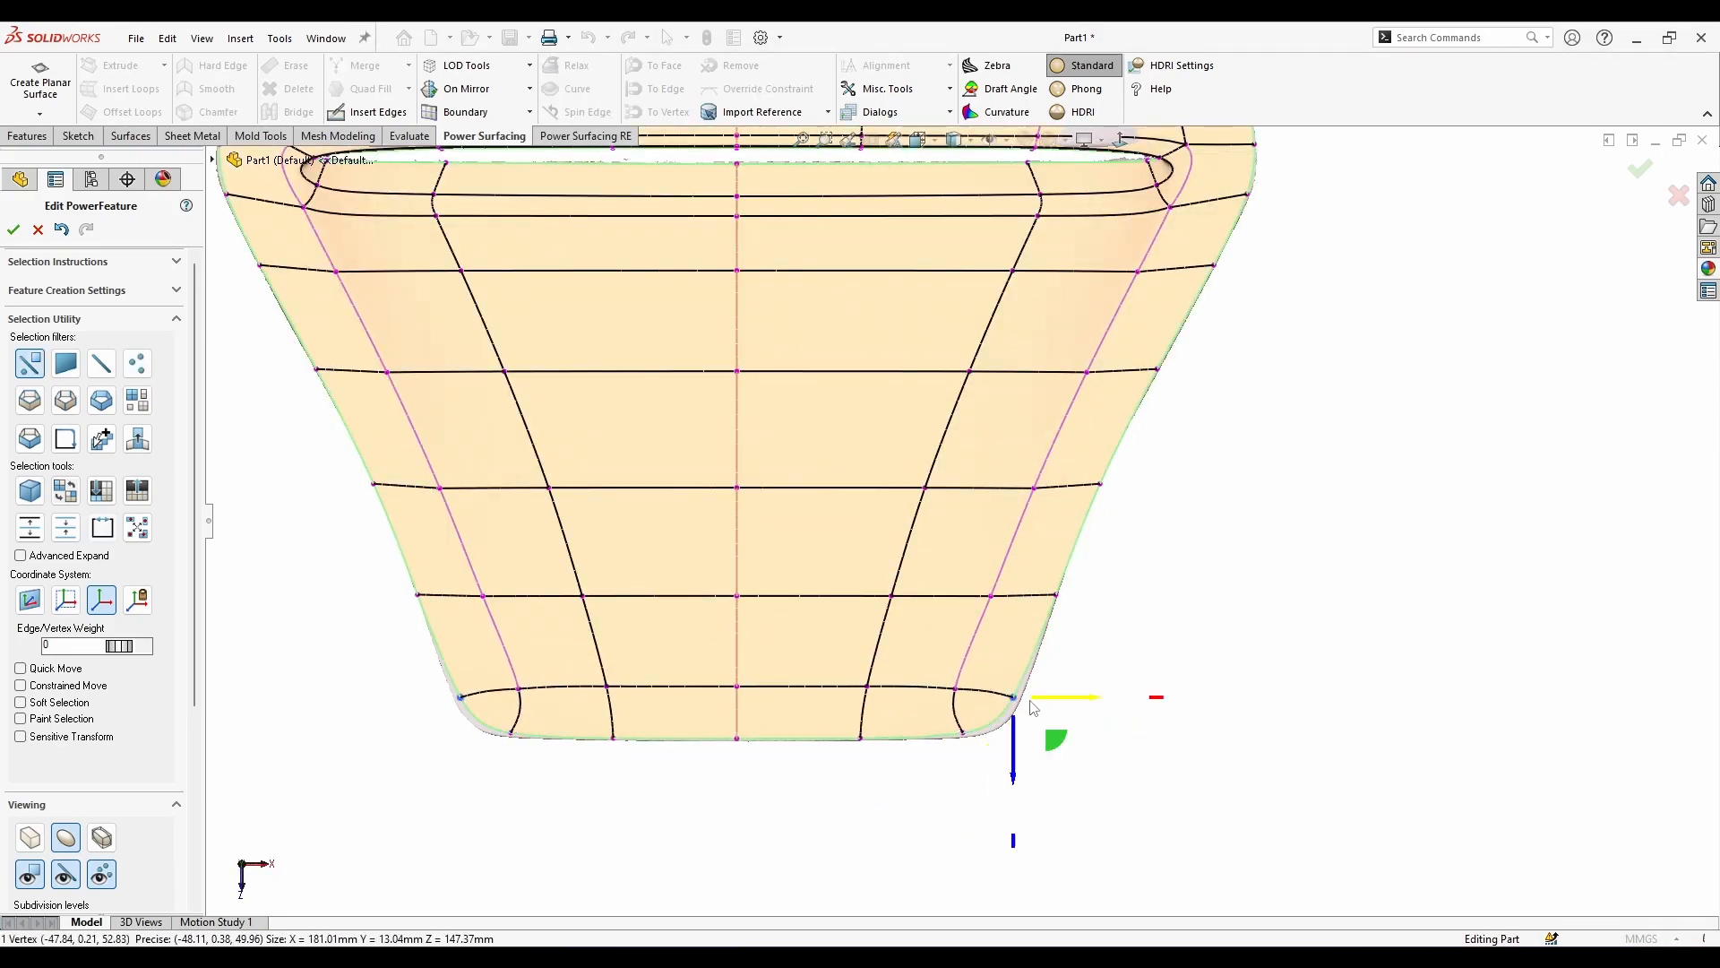
{"action": "key", "text": "Escape"}
{"action": "left_click_drag", "start_coordinate": [974, 690], "coordinate": [1051, 725]}
{"action": "scroll", "coordinate": [1035, 739], "scroll_direction": "down", "scroll_amount": 2}
{"action": "left_click", "coordinate": [1005, 676]}
{"action": "left_click", "coordinate": [929, 730]}
{"action": "left_click_drag", "start_coordinate": [690, 778], "coordinate": [690, 772]}
{"action": "key", "text": "Escape"}
Set the outer border loop's edge weight to 44, extrude the loop downward, and widen it into a slightly flared rim.
{"action": "scroll", "coordinate": [957, 520], "scroll_direction": "up", "scroll_amount": 5}
{"action": "key", "text": "l"}
{"action": "left_click", "coordinate": [1083, 364]}
{"action": "middle_click_drag", "start_coordinate": [1084, 365], "coordinate": [1436, 395], "text": "ctrl"}
{"action": "scroll", "coordinate": [101, 538], "scroll_direction": "down", "scroll_amount": 3}
{"action": "middle_click_drag", "start_coordinate": [1273, 610], "coordinate": [1142, 485]}
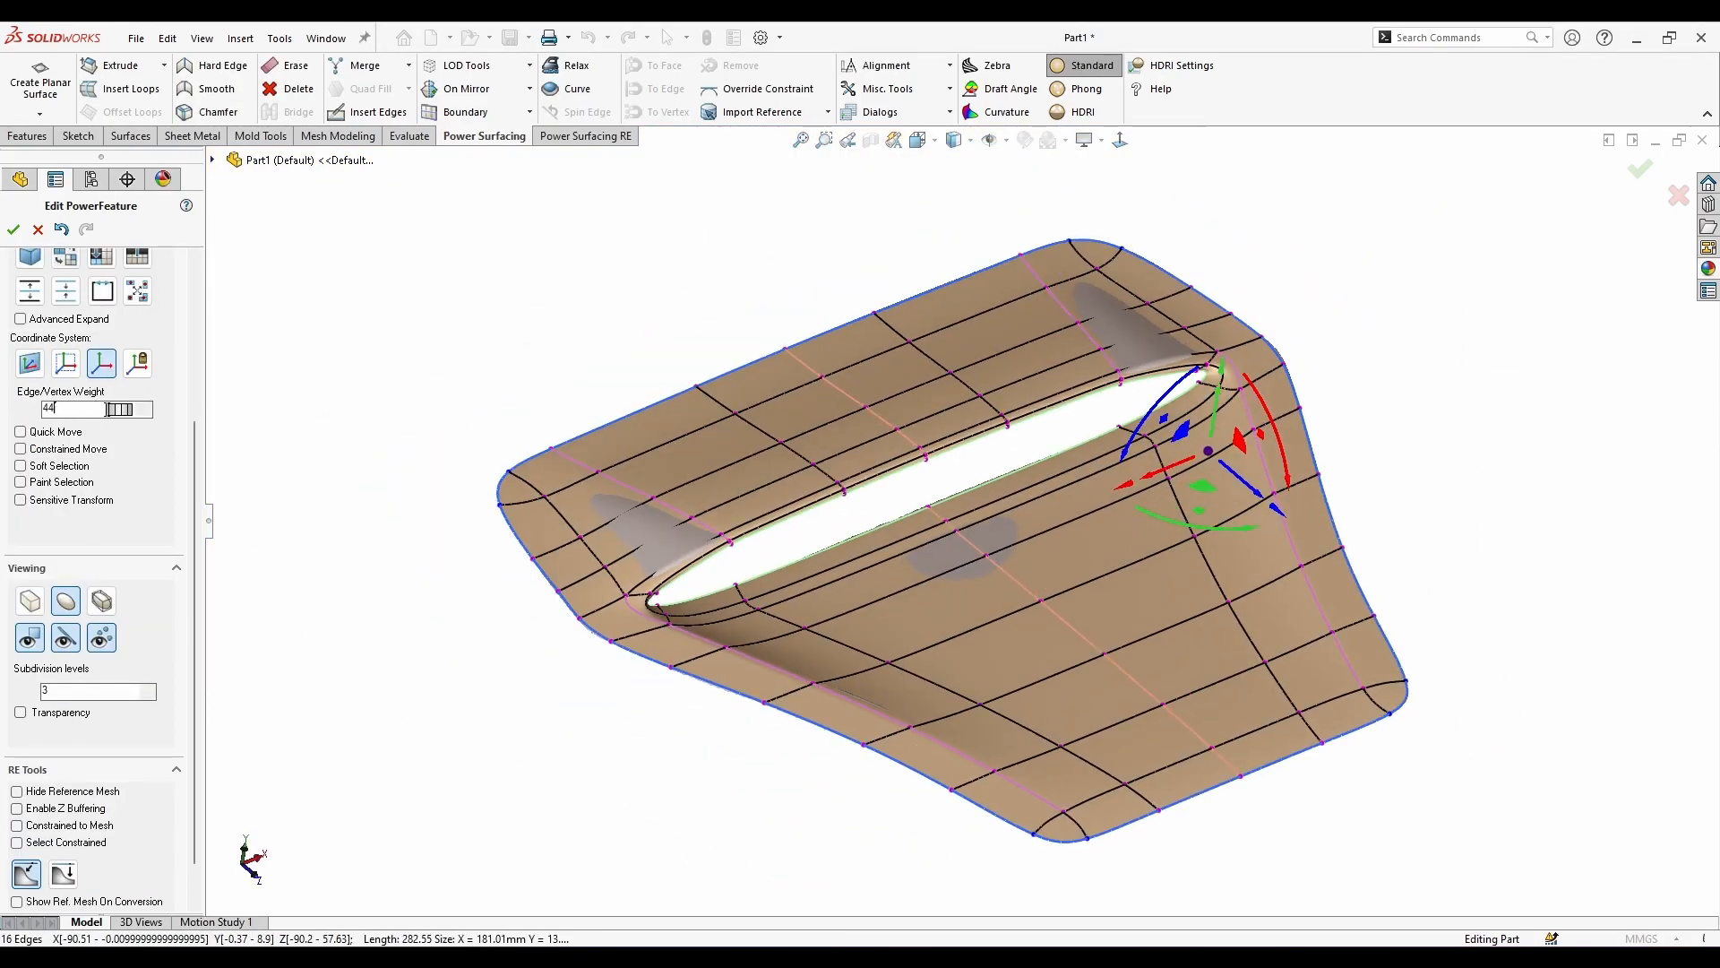
{"action": "left_click_drag", "start_coordinate": [1213, 408], "coordinate": [1215, 417], "text": "ctrl"}
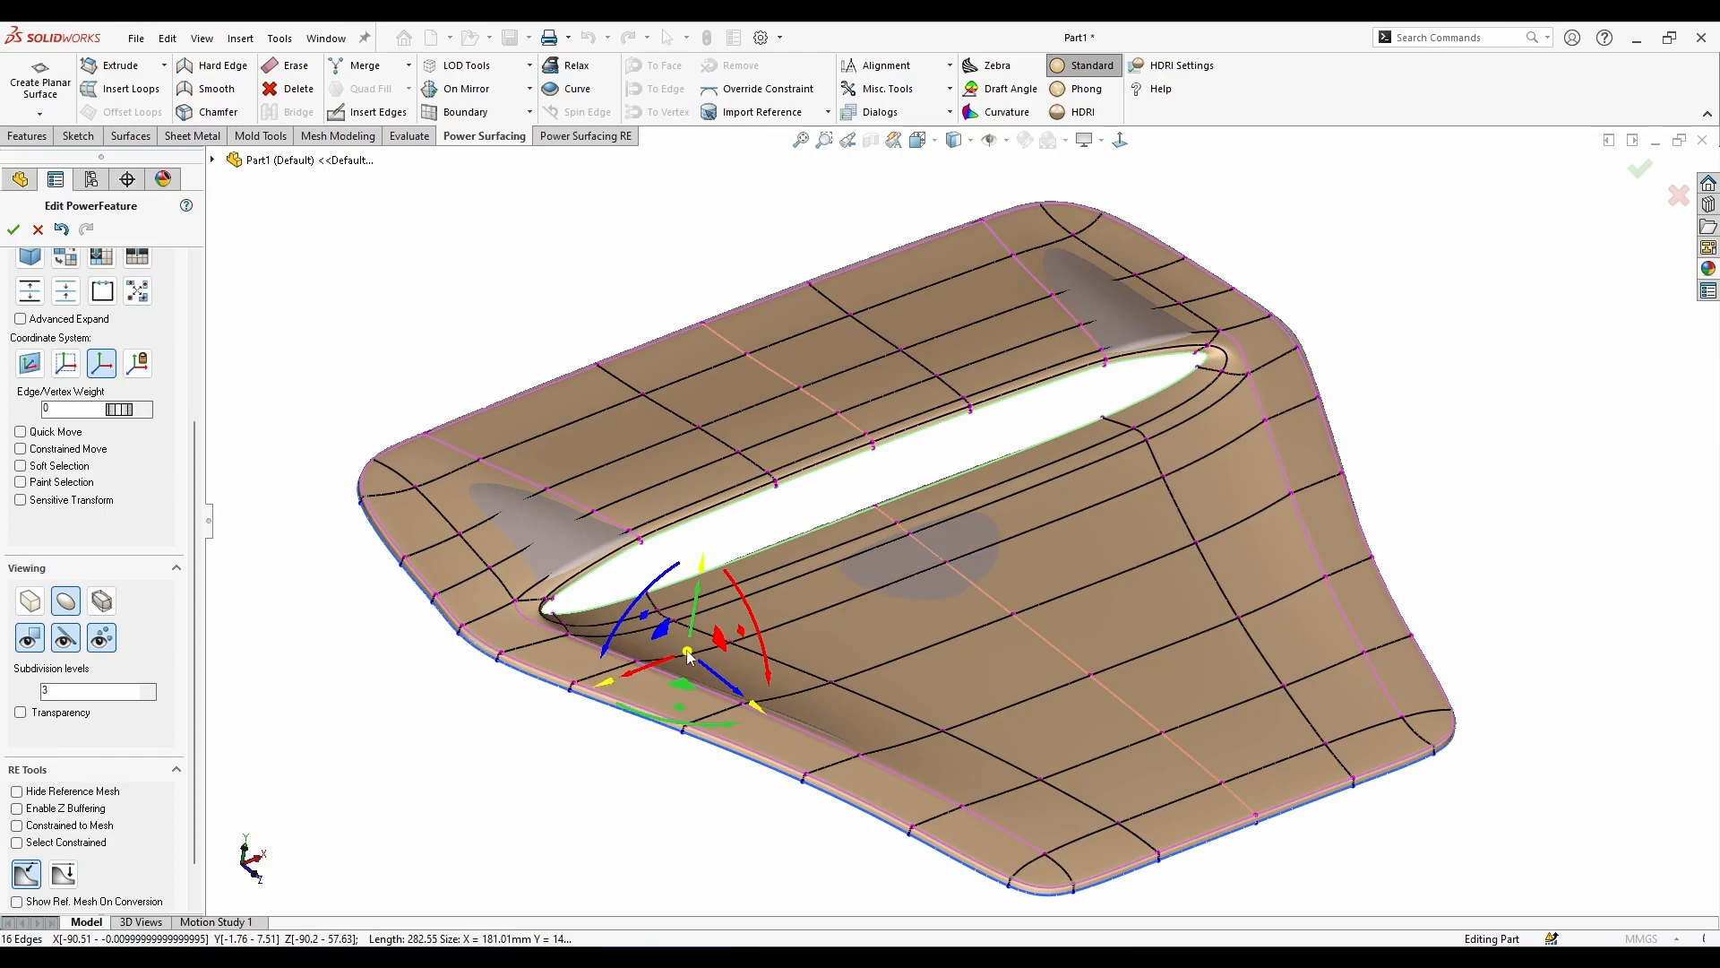
{"action": "left_click_drag", "start_coordinate": [641, 673], "coordinate": [588, 709]}
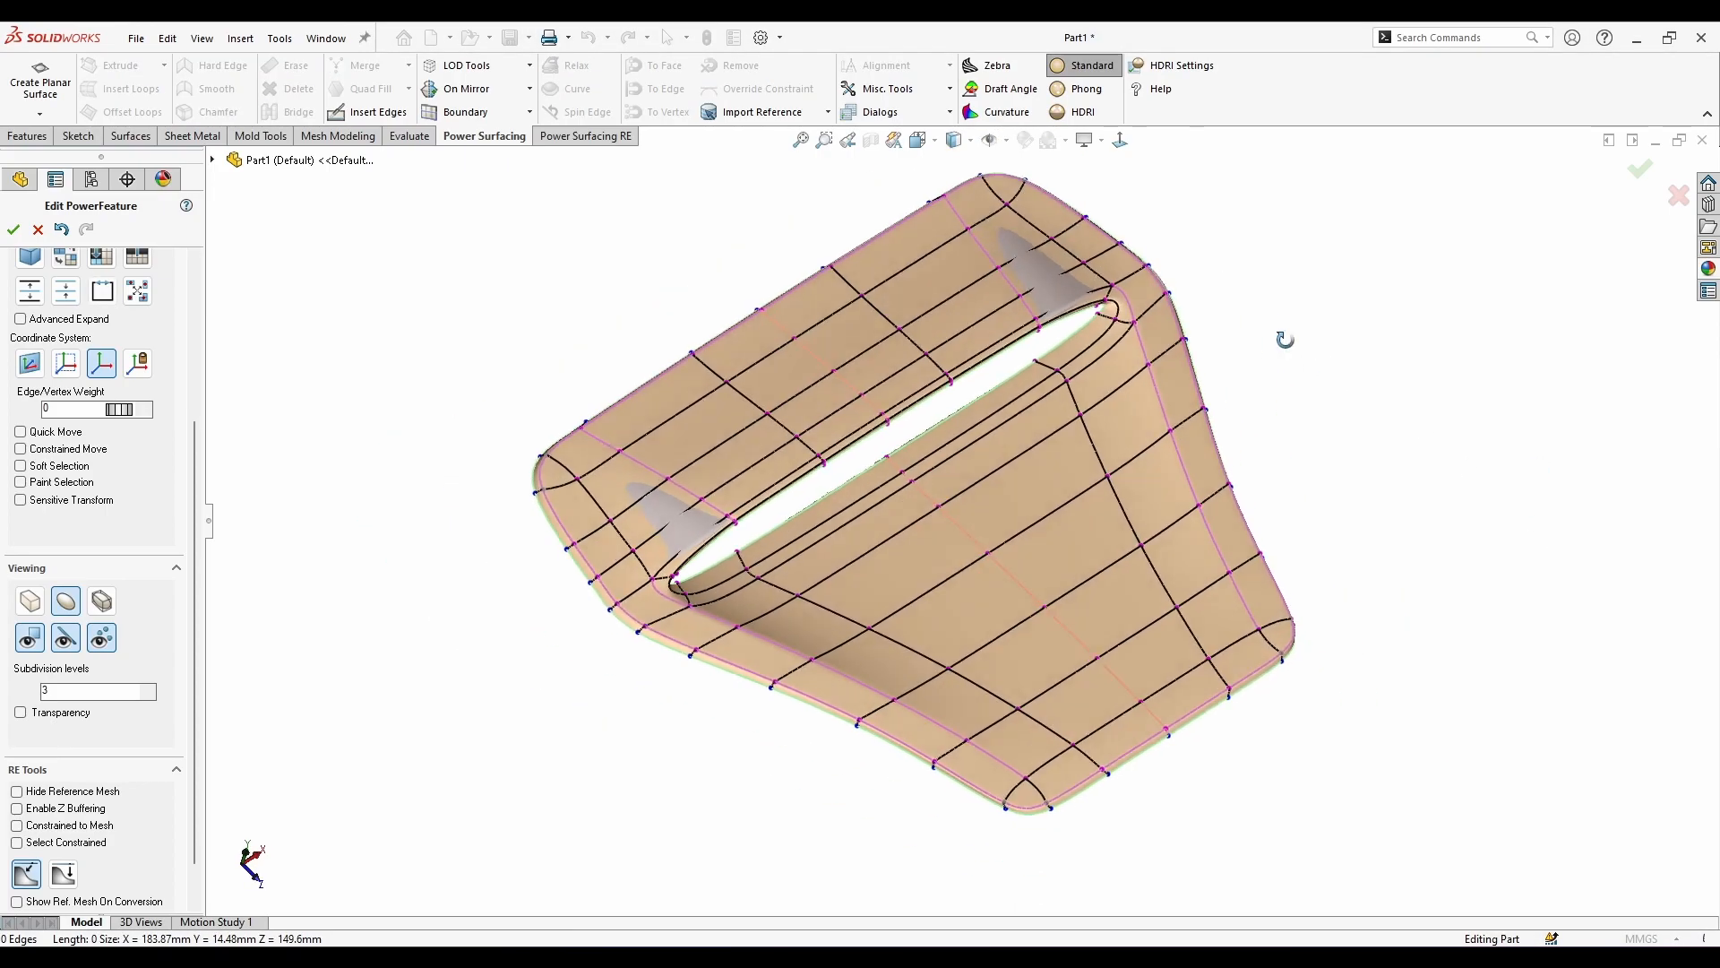
{"action": "middle_click_drag", "start_coordinate": [1285, 339], "coordinate": [1332, 275]}
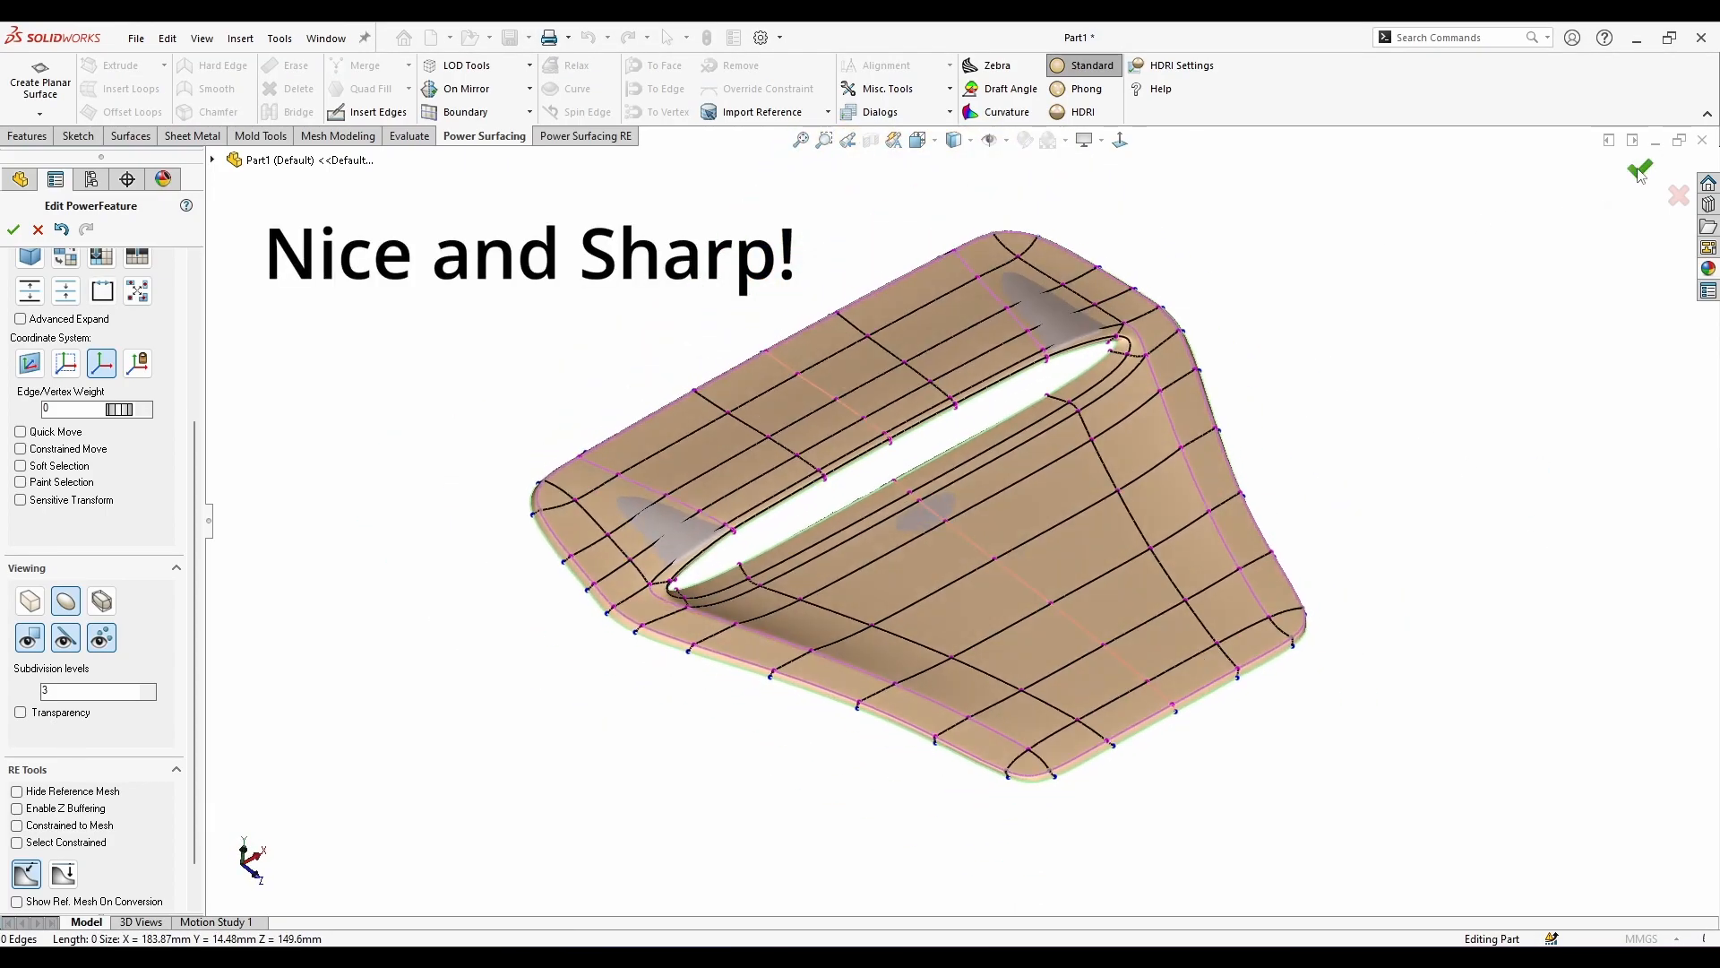
Convert the edited mesh to a surface body and apply a red high gloss plastic appearance.
{"action": "left_click", "coordinate": [1639, 170]}
{"action": "mouse_move", "coordinate": [1260, 395]}
{"action": "middle_mouse_down"}
{"action": "mouse_move", "coordinate": [1322, 466]}
{"action": "mouse_move", "coordinate": [1256, 302]}
{"action": "mouse_move", "coordinate": [1241, 435]}
{"action": "middle_mouse_up"}
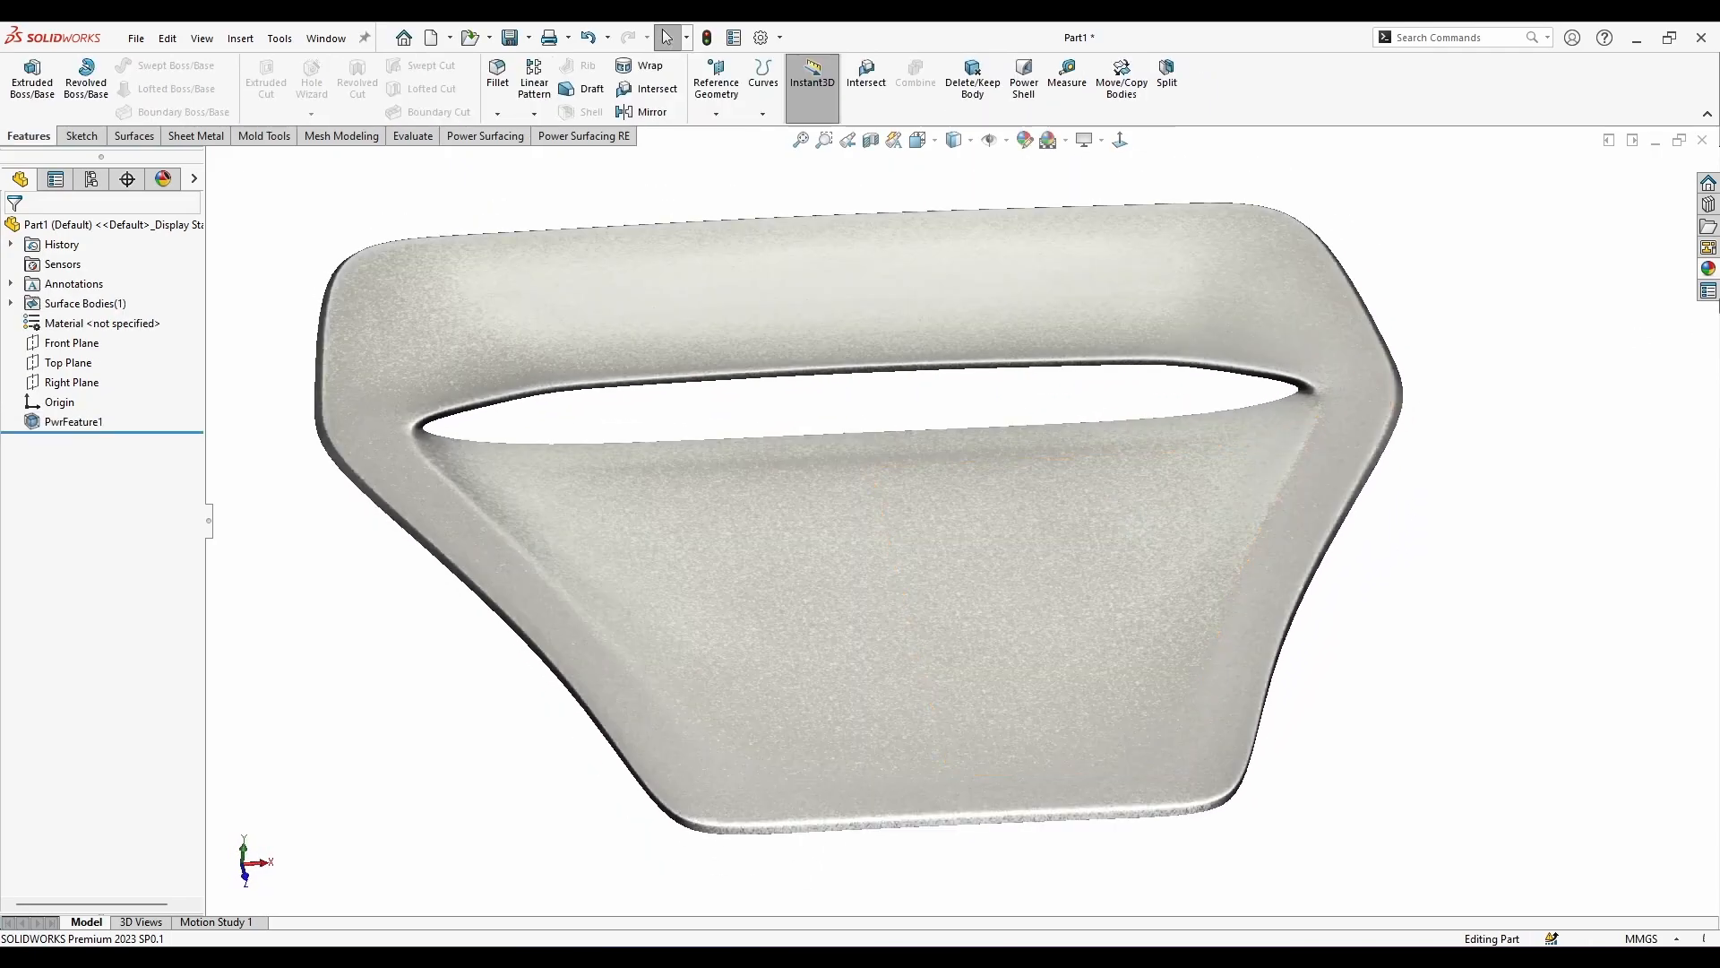
{"action": "left_click", "coordinate": [1709, 268]}
{"action": "left_click_drag", "start_coordinate": [1329, 791], "coordinate": [1244, 586]}
{"action": "middle_click_drag", "start_coordinate": [1244, 586], "coordinate": [964, 446]}
{"action": "scroll", "coordinate": [1362, 718], "scroll_direction": "up", "scroll_amount": 2}
{"action": "scroll", "coordinate": [1000, 551], "scroll_direction": "down", "scroll_amount": 3}
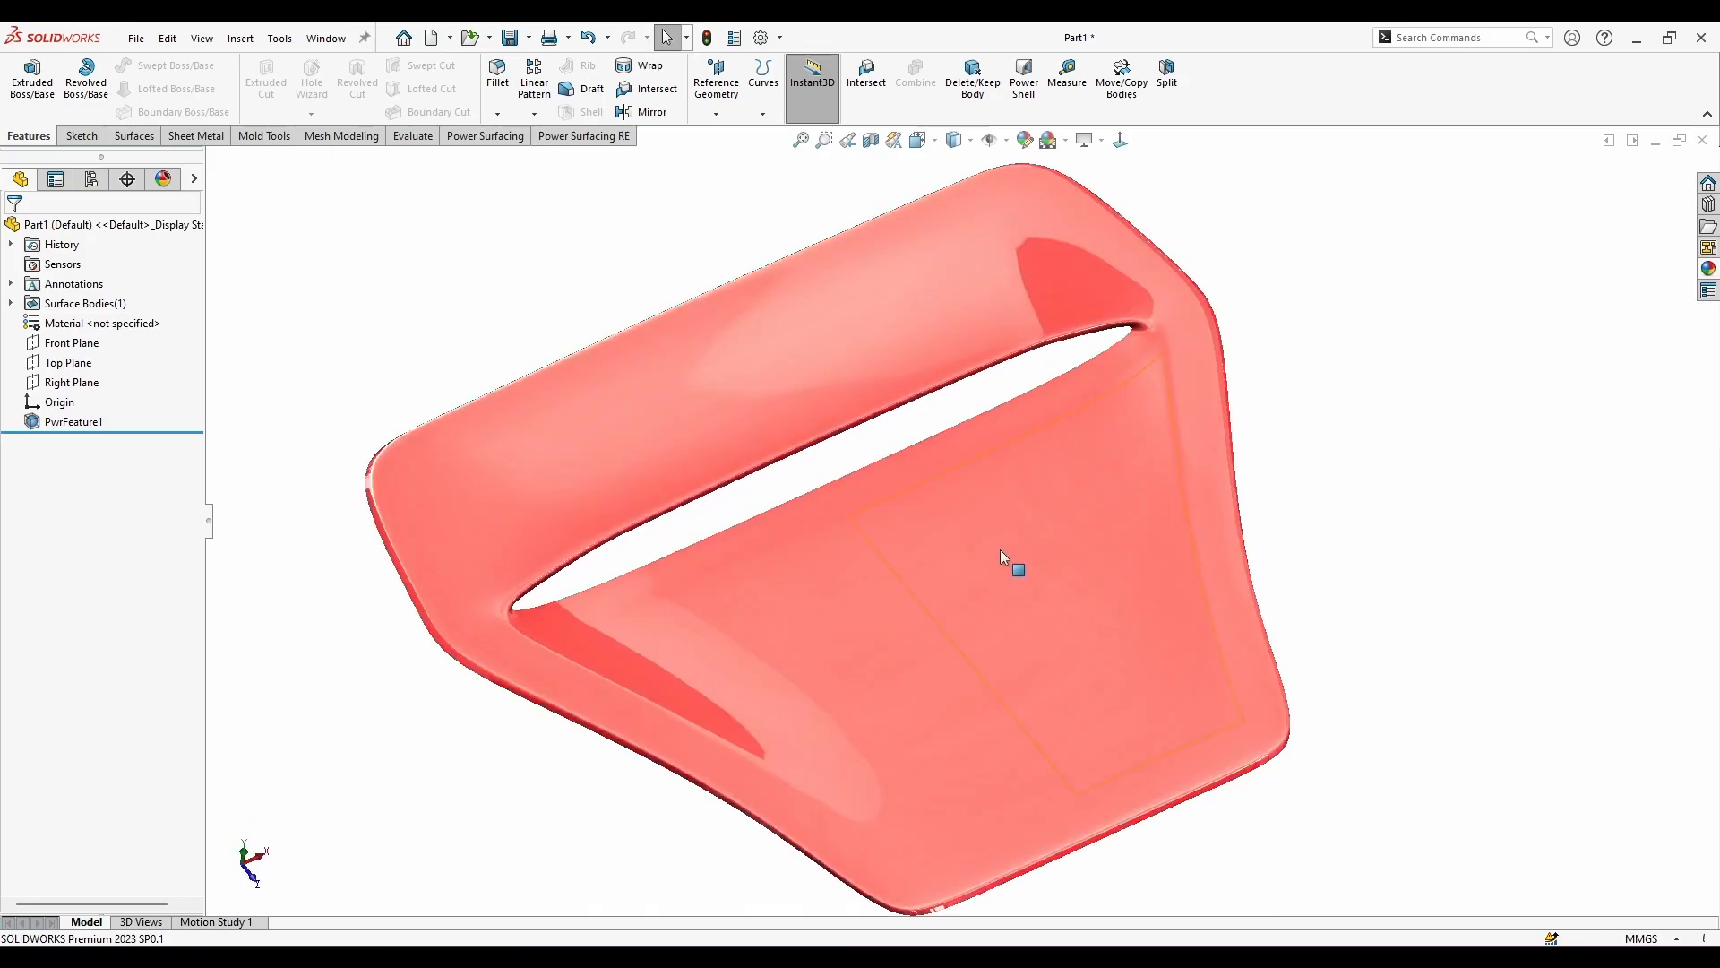
Reopen the vent feature for editing and move the two edges between the slot's end and the upper border.
{"action": "scroll", "coordinate": [1000, 550], "scroll_direction": "up", "scroll_amount": 1}
{"action": "right_click", "coordinate": [996, 565]}
{"action": "left_click", "coordinate": [1000, 513]}
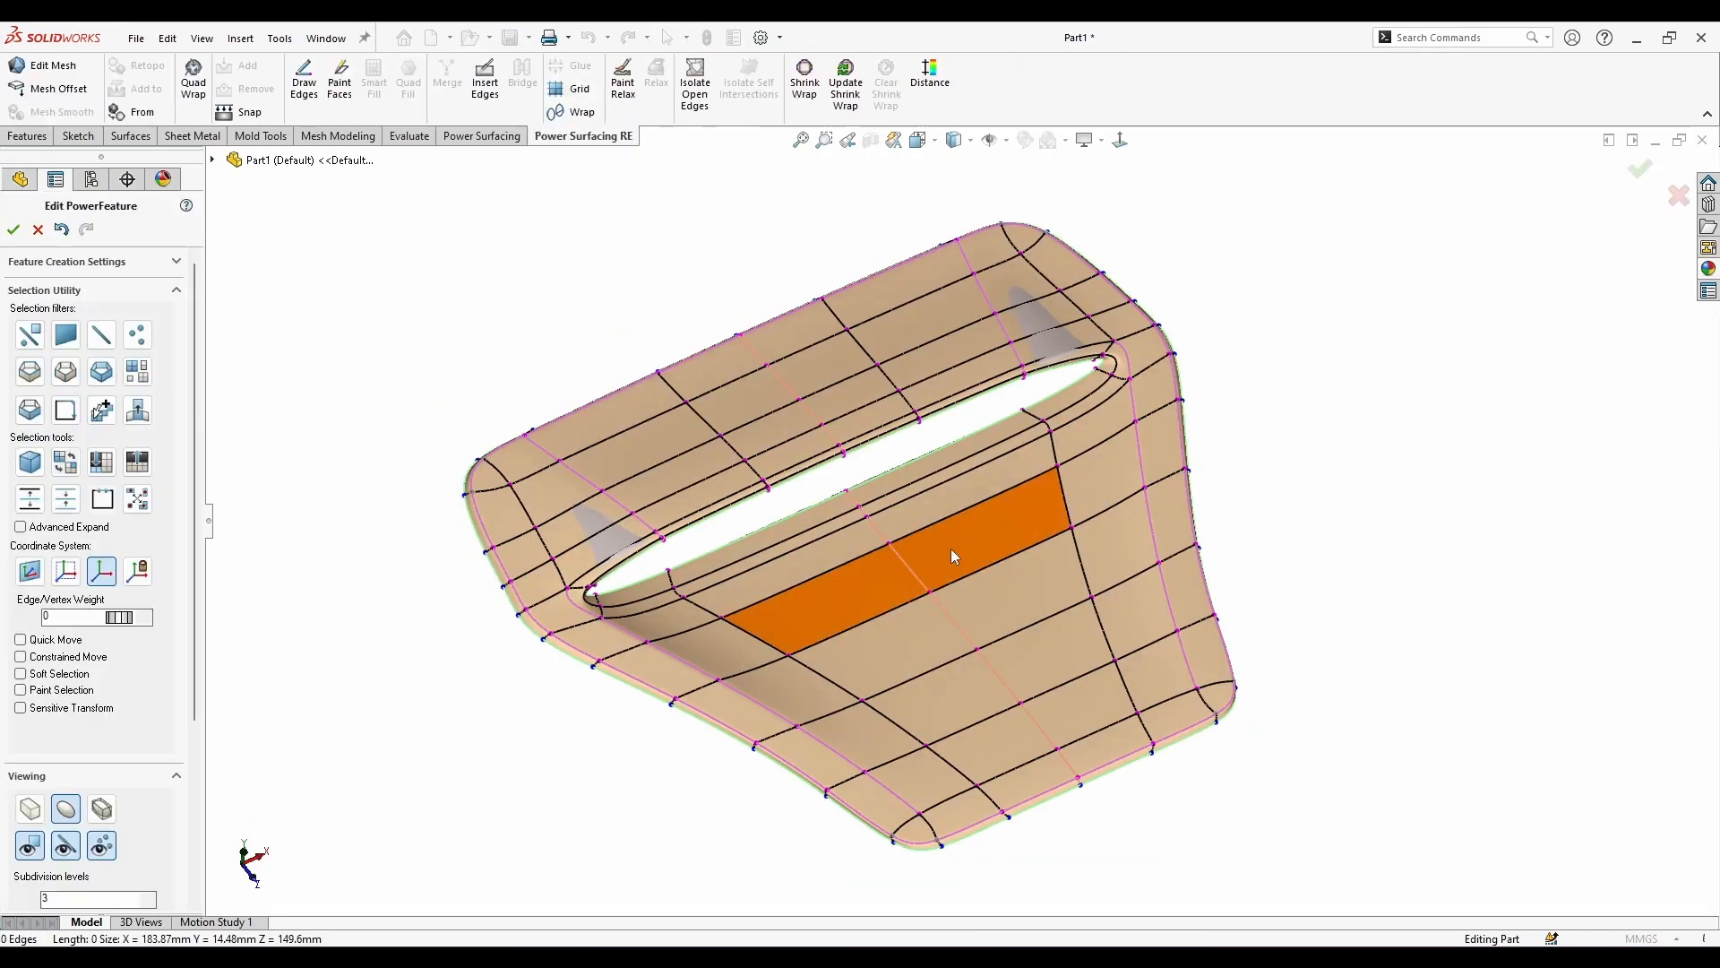
{"action": "middle_click_drag", "start_coordinate": [891, 578], "coordinate": [584, 410]}
{"action": "scroll", "coordinate": [592, 537], "scroll_direction": "down", "scroll_amount": 3}
{"action": "right_click", "coordinate": [791, 545]}
{"action": "left_click", "coordinate": [955, 509]}
{"action": "key", "text": "Escape"}
{"action": "scroll", "coordinate": [575, 485], "scroll_direction": "down", "scroll_amount": 3}
{"action": "left_click_drag", "start_coordinate": [627, 424], "coordinate": [624, 424]}
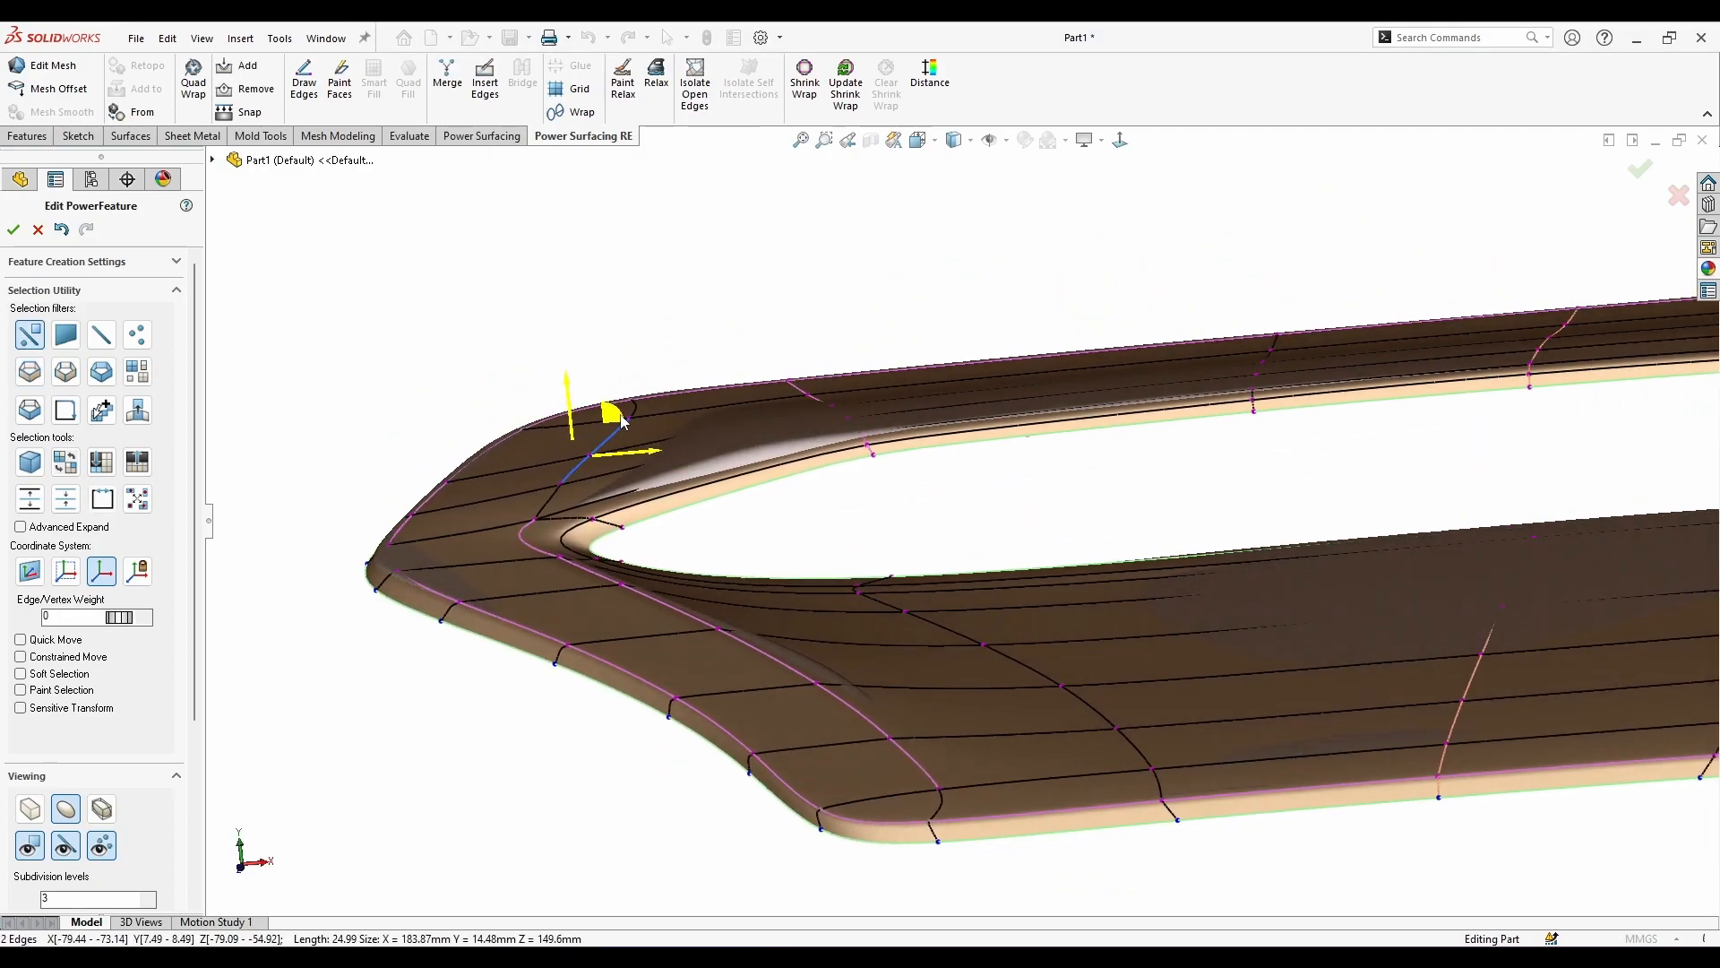
Enable Constrained to Mesh and shift the crease edges above the slot's end to follow the scan's raised shoulder.
{"action": "middle_click_drag", "start_coordinate": [562, 419], "coordinate": [814, 467]}
{"action": "left_click", "coordinate": [844, 406]}
{"action": "middle_click_drag", "start_coordinate": [844, 405], "coordinate": [265, 691]}
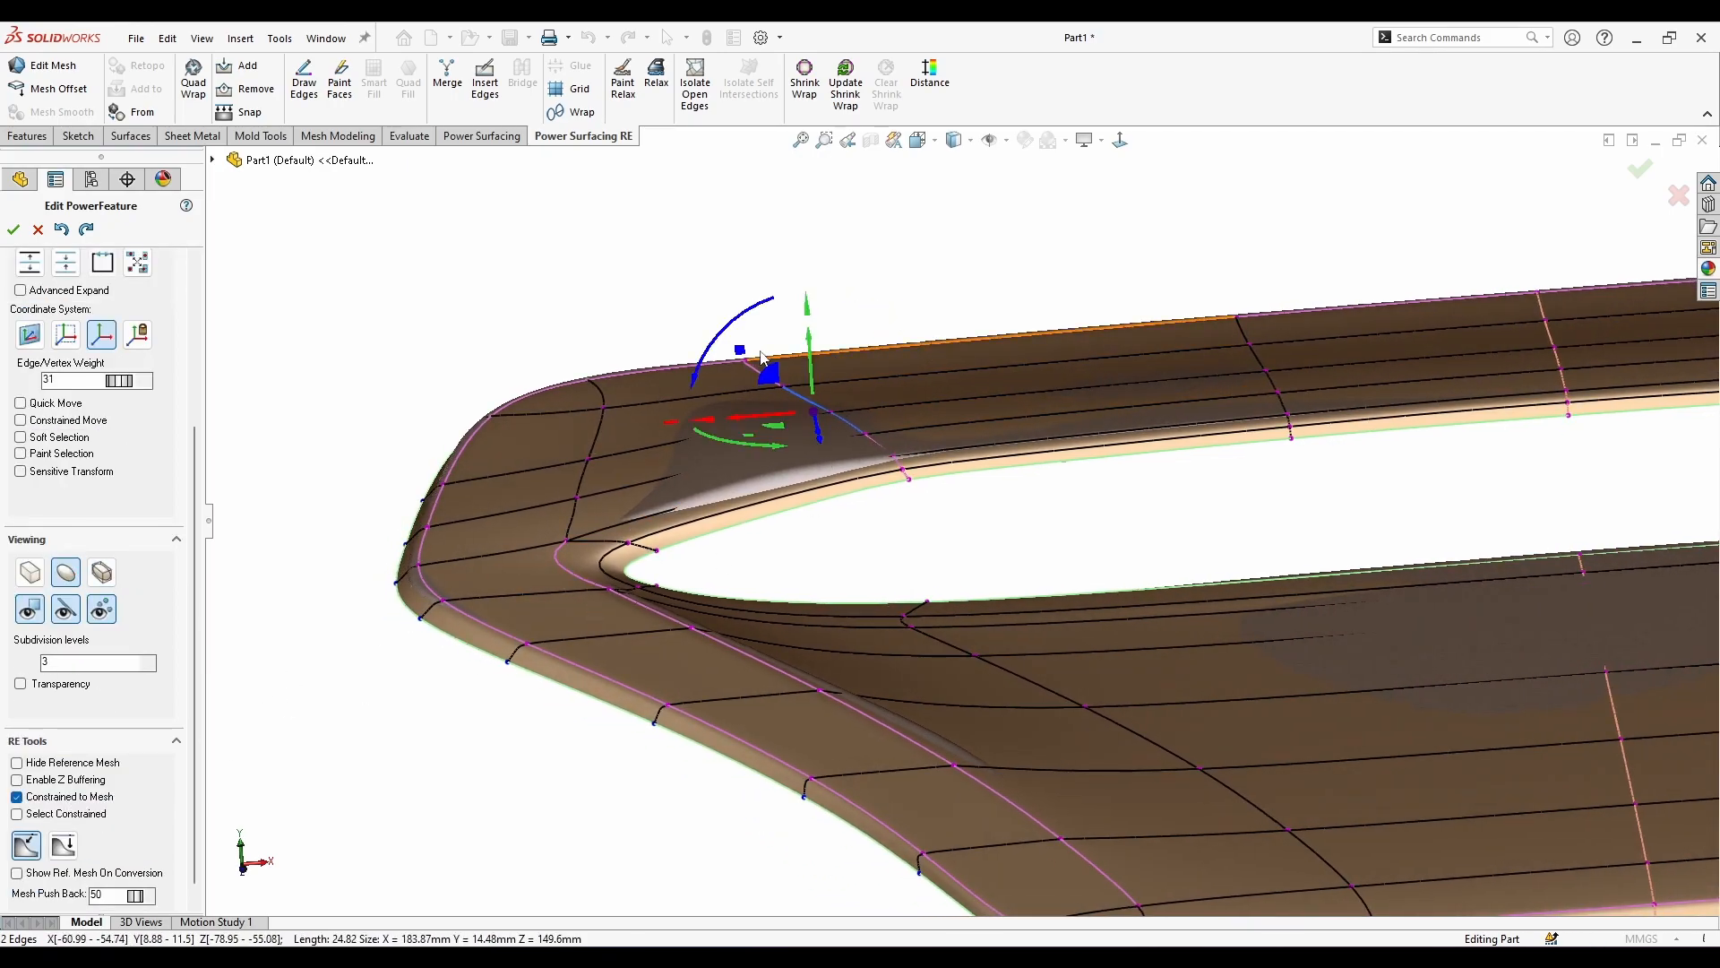
{"action": "left_click_drag", "start_coordinate": [817, 411], "coordinate": [728, 409]}
{"action": "left_click", "coordinate": [838, 556]}
{"action": "mouse_move", "coordinate": [838, 557]}
{"action": "middle_mouse_down"}
{"action": "mouse_move", "coordinate": [825, 526]}
{"action": "mouse_move", "coordinate": [848, 545]}
{"action": "mouse_move", "coordinate": [835, 558]}
{"action": "middle_mouse_up"}
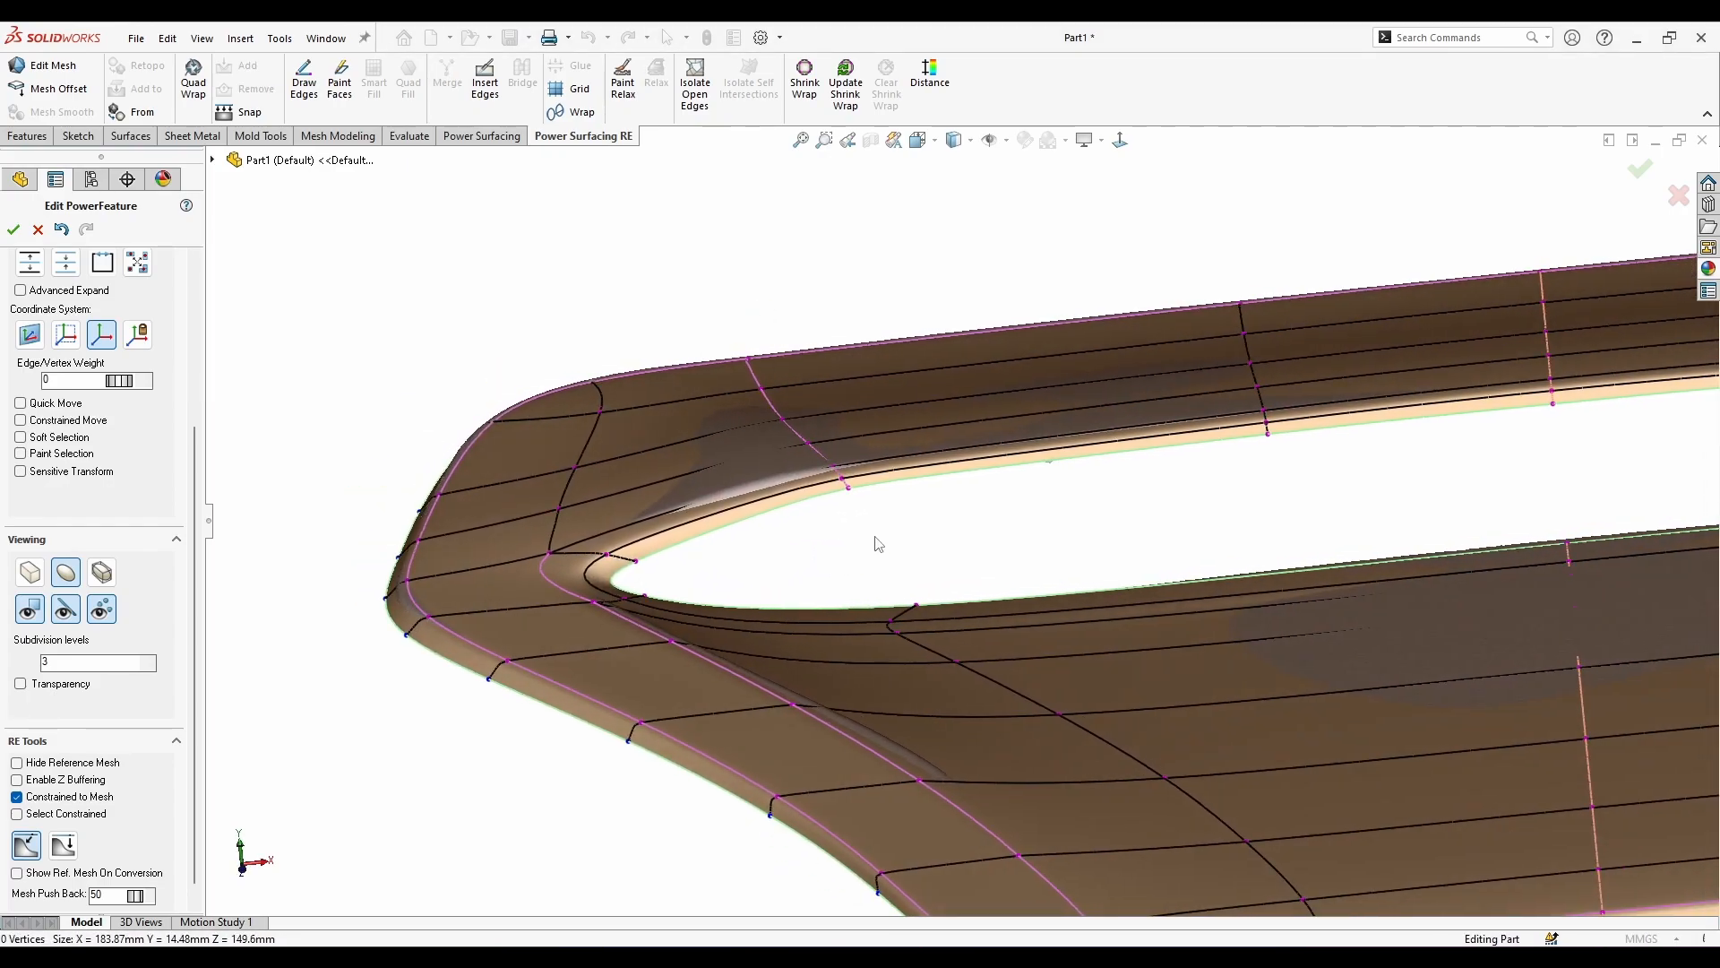
{"action": "right_click", "coordinate": [810, 570]}
{"action": "left_click", "coordinate": [998, 490]}
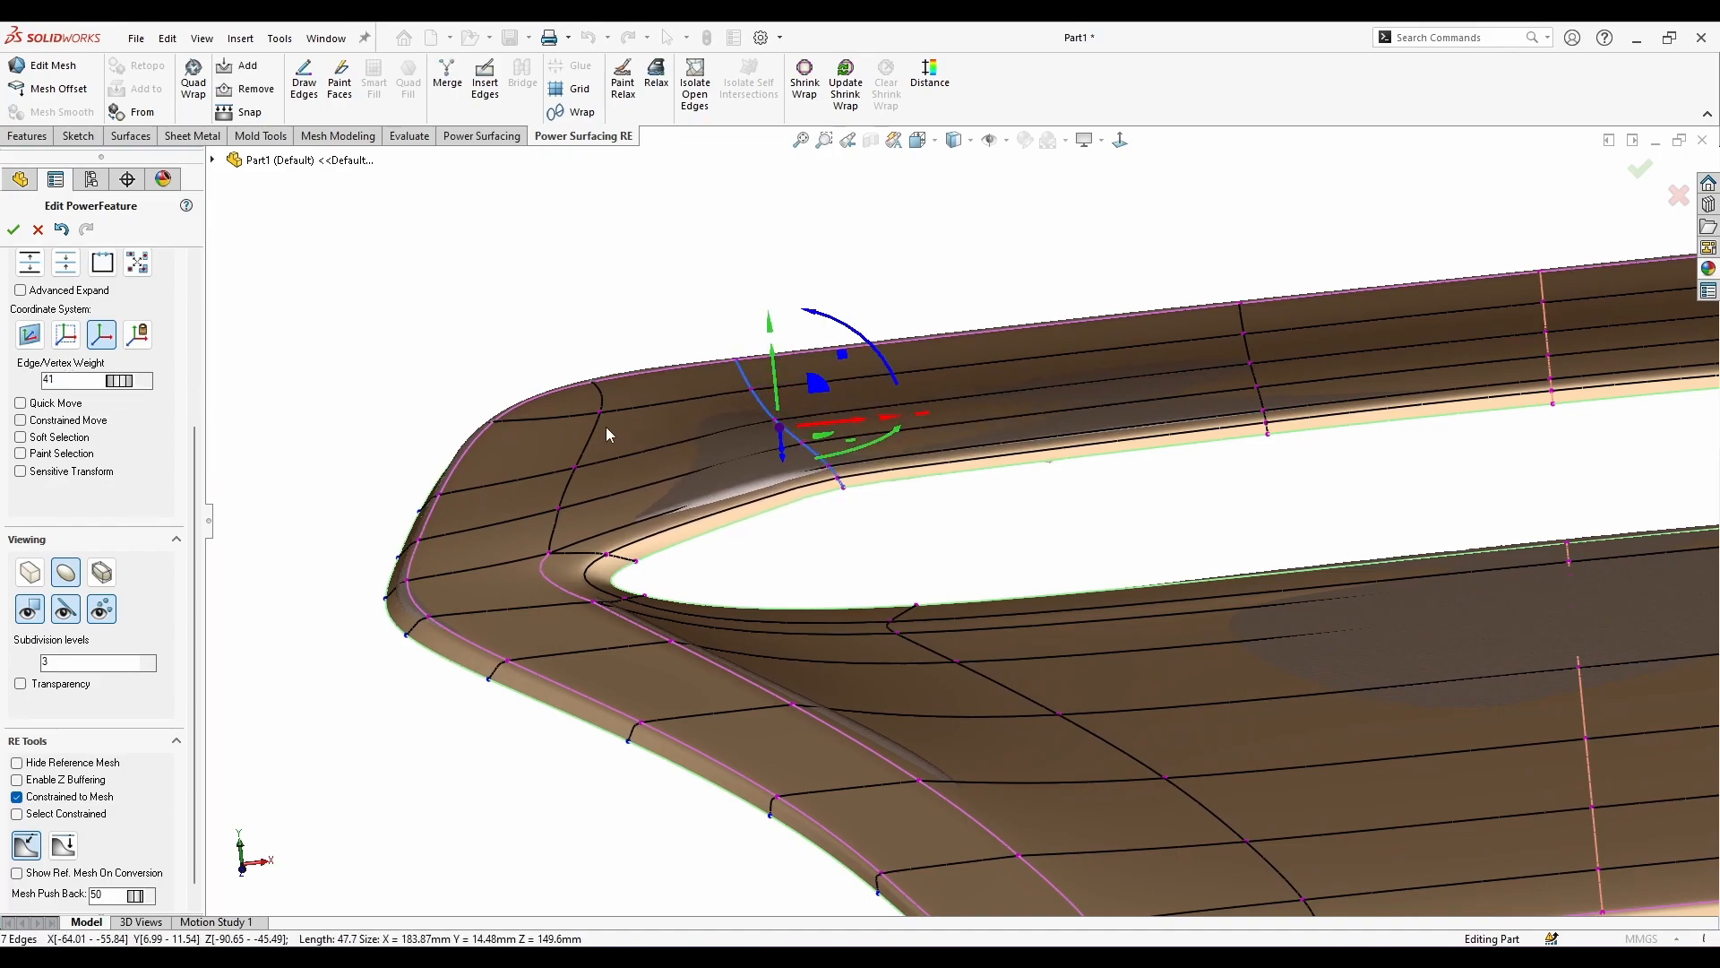
{"action": "left_click", "coordinate": [1071, 526]}
Thicken the whole vent mesh by -1 mm.
{"action": "scroll", "coordinate": [1071, 526], "scroll_direction": "up", "scroll_amount": 5}
{"action": "middle_click_drag", "start_coordinate": [1072, 526], "coordinate": [1260, 583]}
{"action": "scroll", "coordinate": [1260, 582], "scroll_direction": "down", "scroll_amount": 3}
{"action": "right_click", "coordinate": [948, 712]}
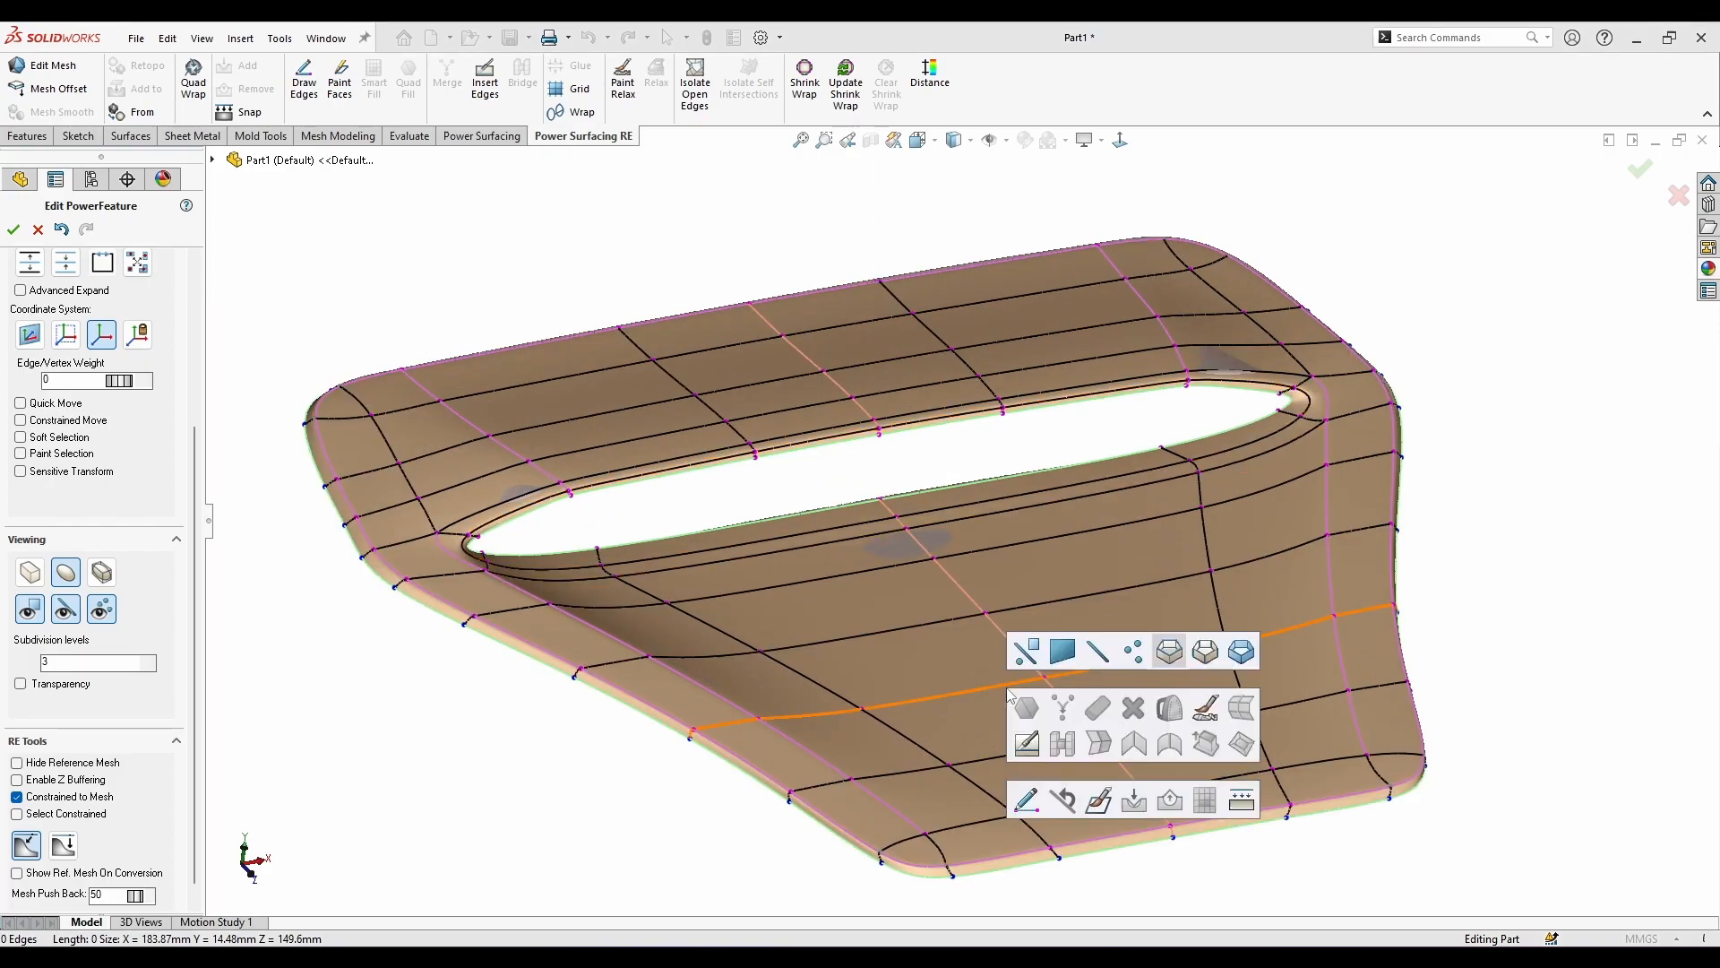
{"action": "left_click", "coordinate": [1062, 652]}
{"action": "scroll", "coordinate": [938, 708], "scroll_direction": "up", "scroll_amount": 2}
{"action": "middle_click_drag", "start_coordinate": [936, 706], "coordinate": [933, 791]}
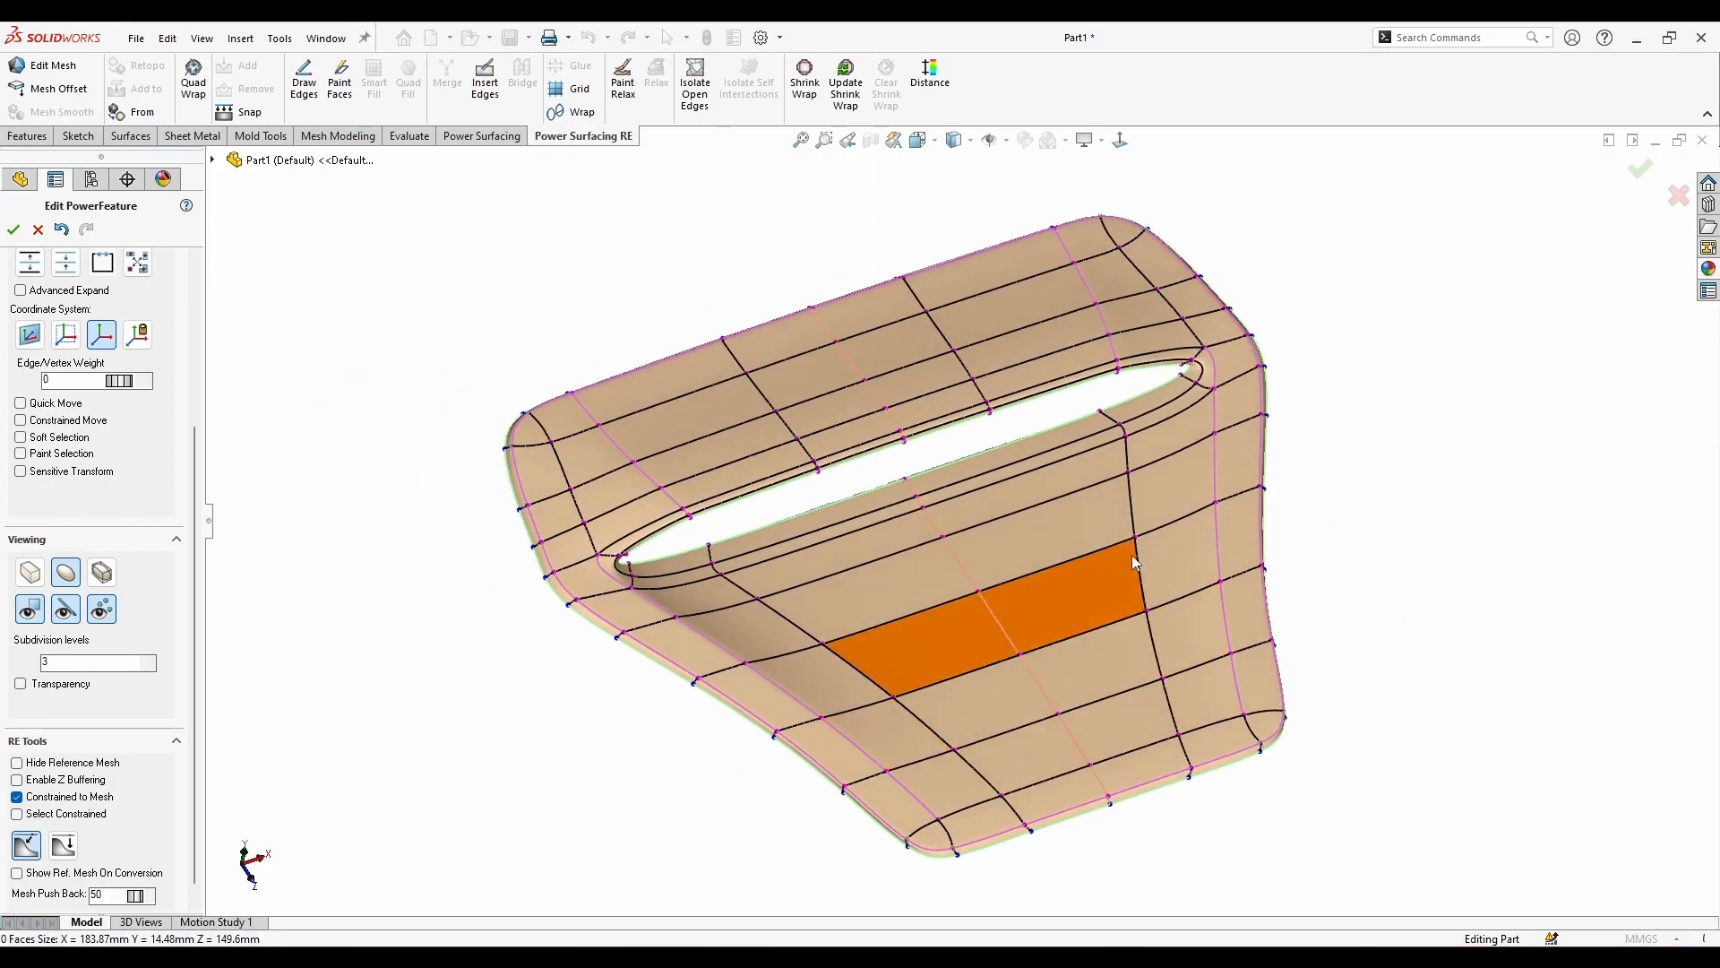
{"action": "left_click", "coordinate": [831, 526]}
{"action": "middle_click_drag", "start_coordinate": [653, 584], "coordinate": [804, 587]}
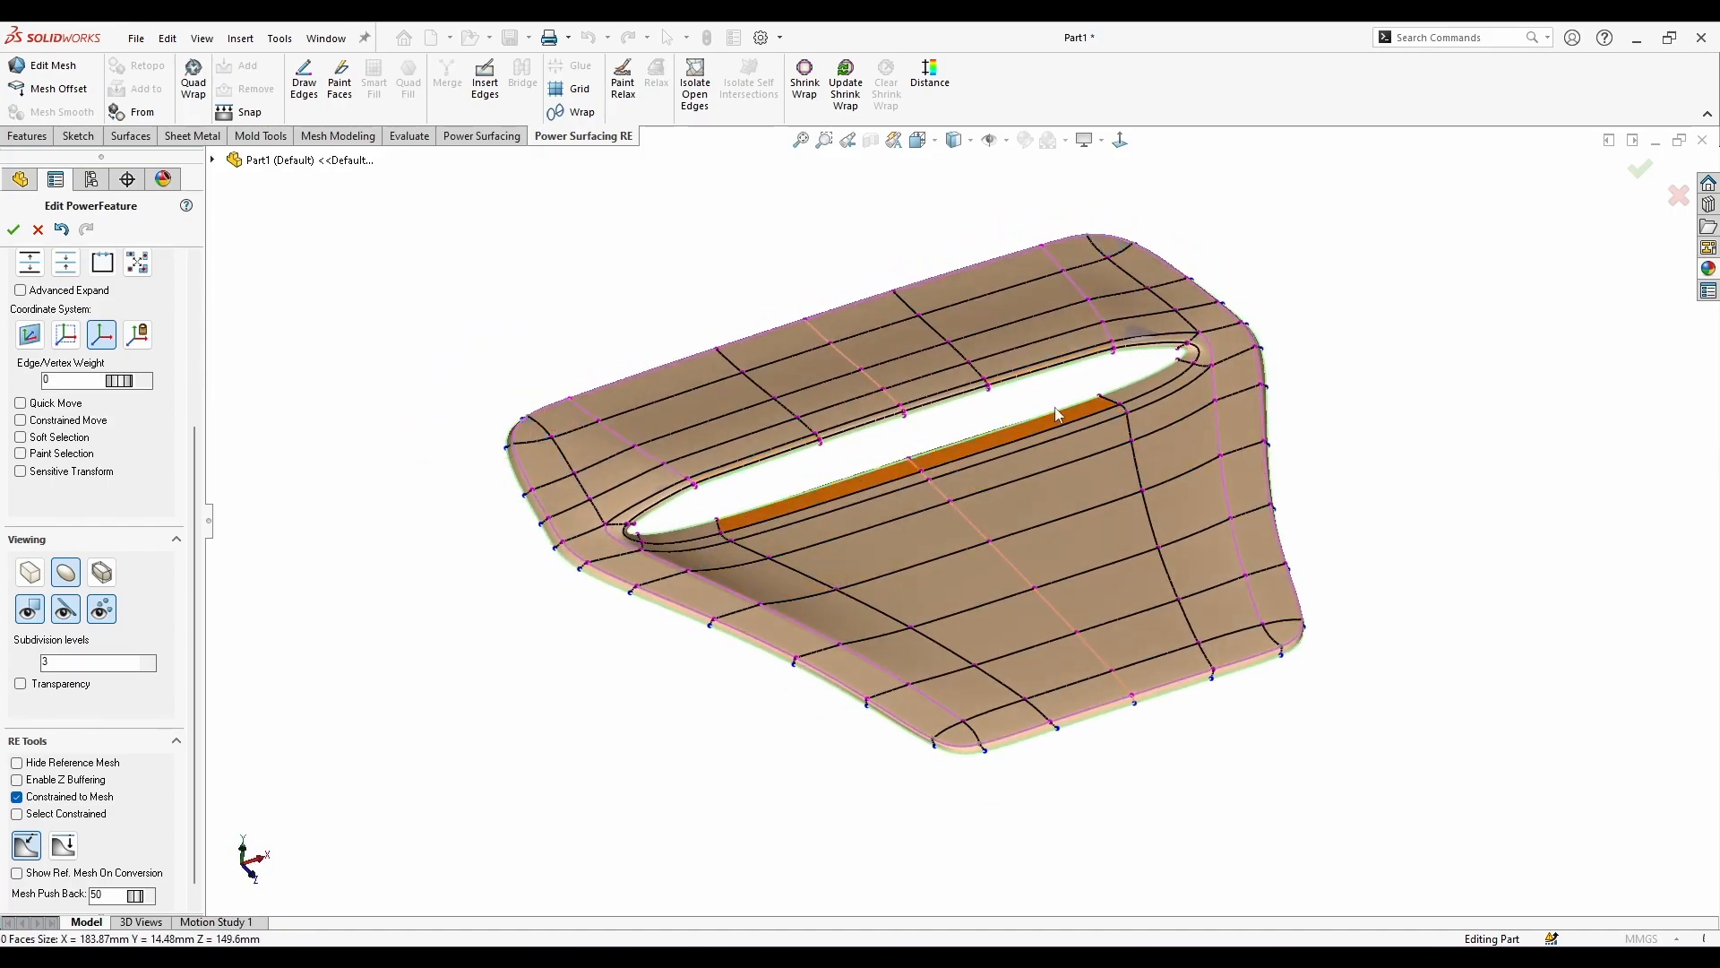
{"action": "middle_click_drag", "start_coordinate": [1072, 414], "coordinate": [998, 288]}
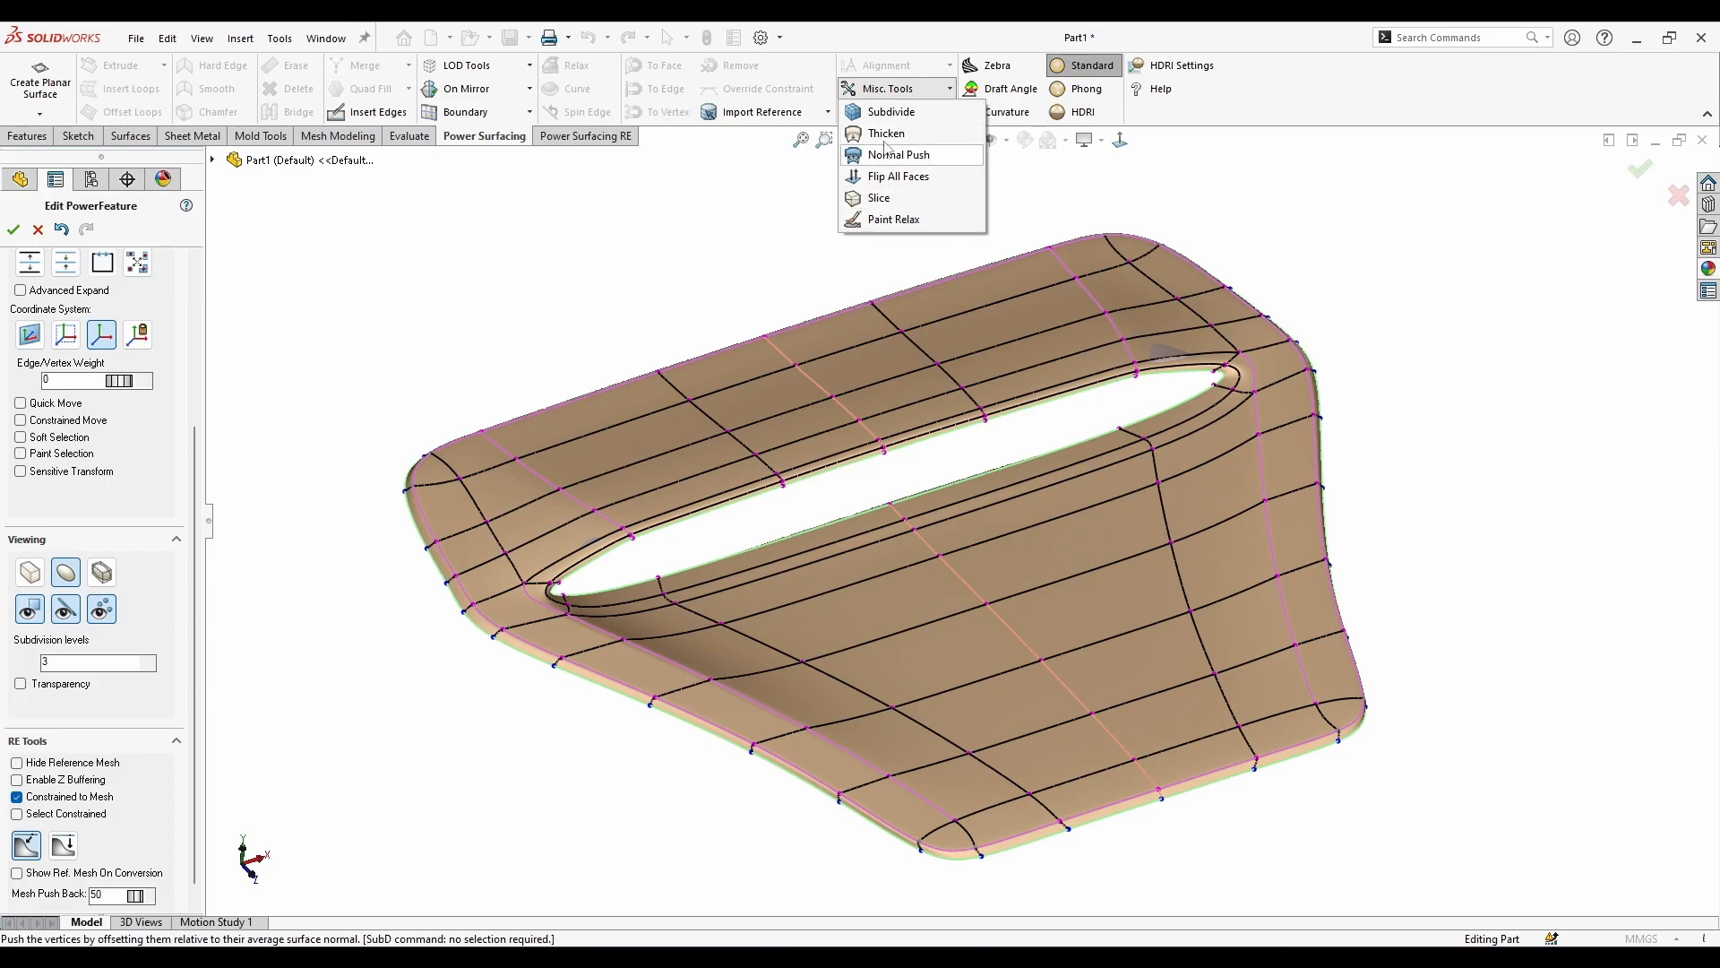
{"action": "left_click", "coordinate": [885, 155]}
{"action": "type", "text": "-"}
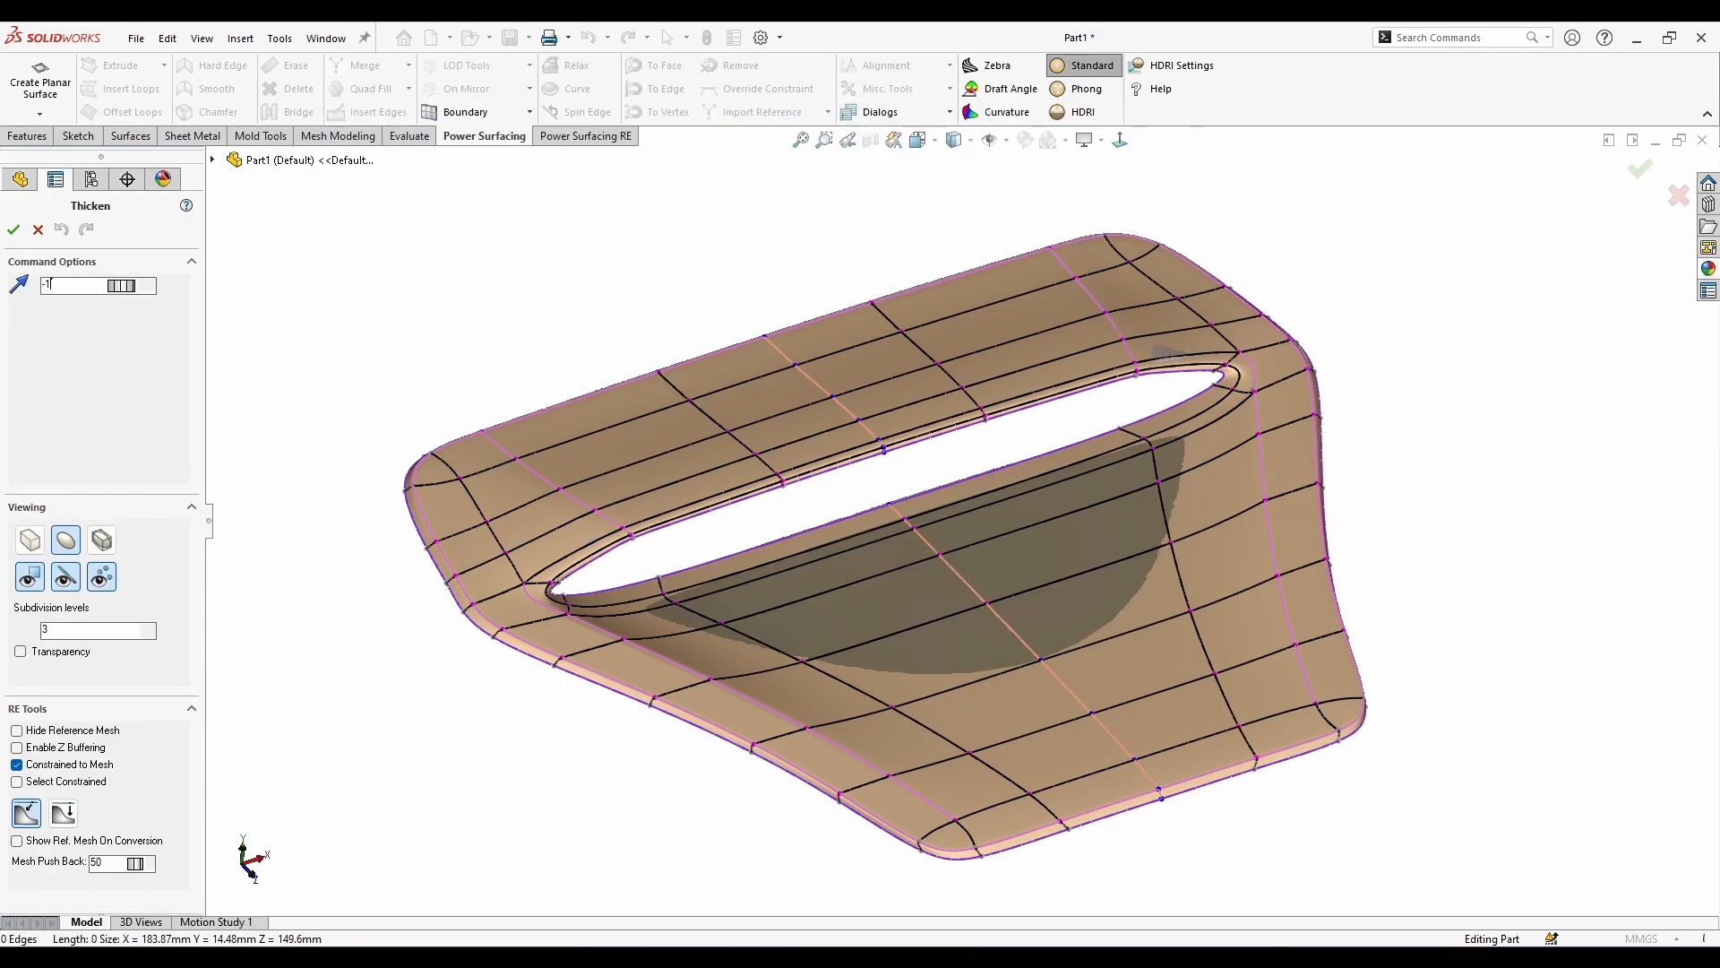
{"action": "type", "text": "1"}
{"action": "key", "text": "Return"}
Check the thickened rim from behind, accept the thickening, and convert the mesh to a solid body.
{"action": "scroll", "coordinate": [998, 601], "scroll_direction": "down", "scroll_amount": 1}
{"action": "middle_click_drag", "start_coordinate": [999, 602], "coordinate": [1096, 296]}
{"action": "scroll", "coordinate": [1097, 296], "scroll_direction": "down", "scroll_amount": 2}
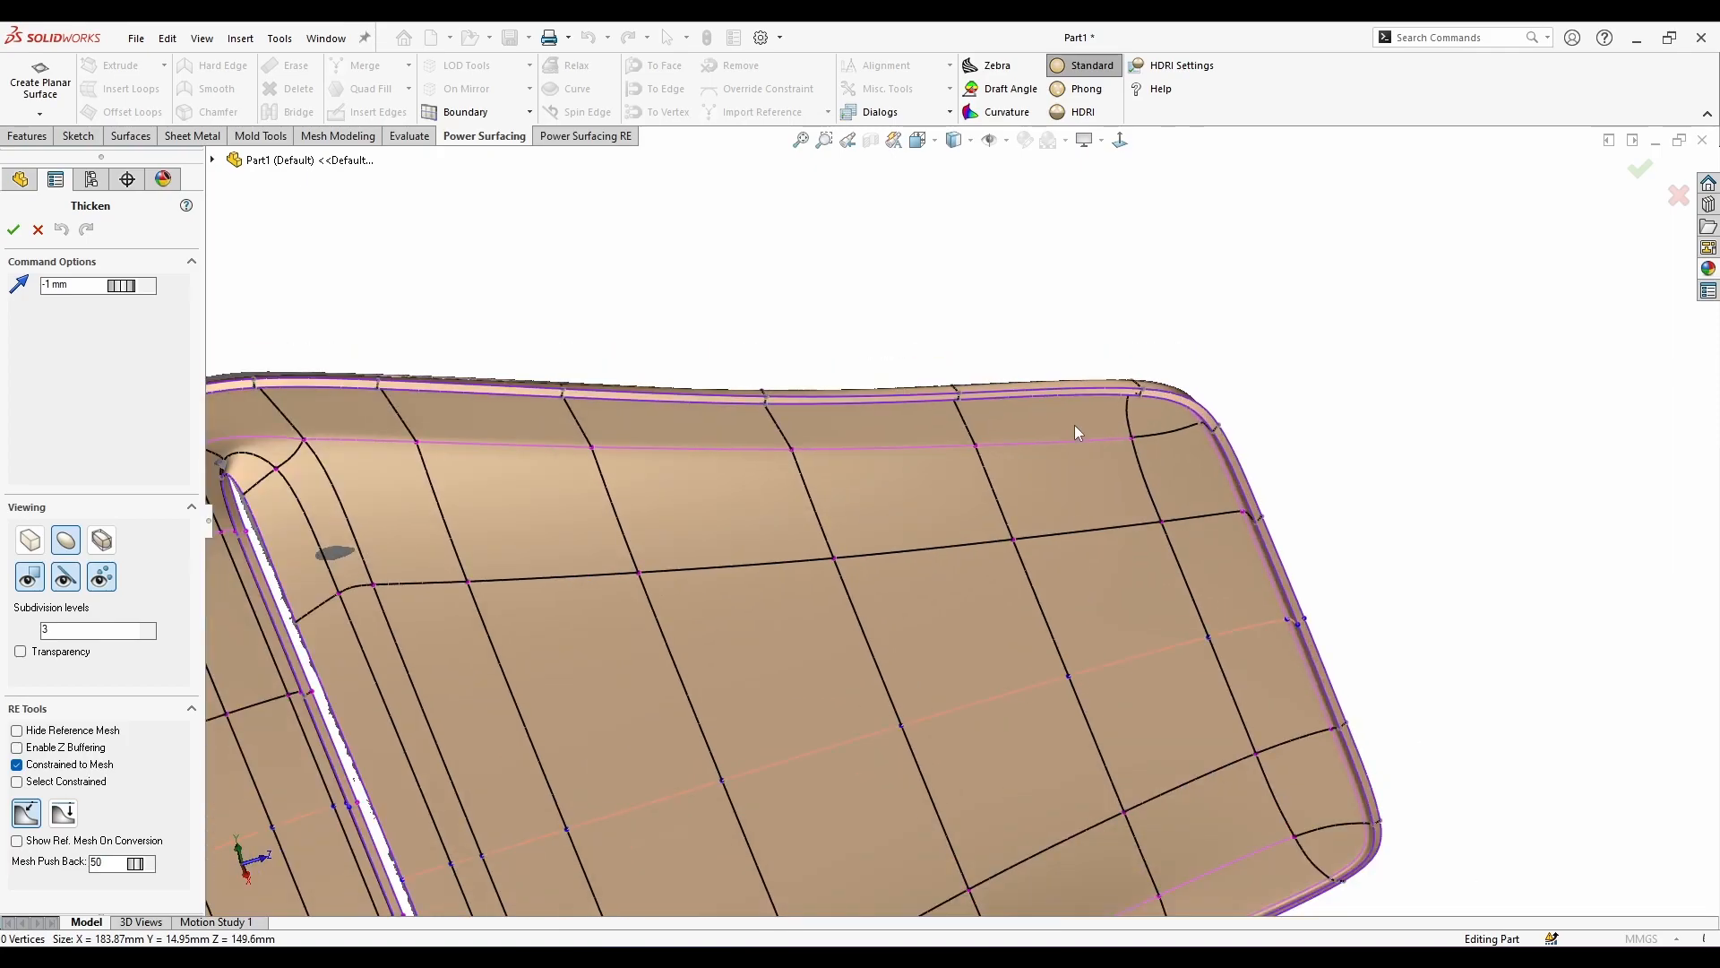
{"action": "scroll", "coordinate": [559, 524], "scroll_direction": "up", "scroll_amount": 3}
{"action": "middle_click_drag", "start_coordinate": [559, 524], "coordinate": [999, 405]}
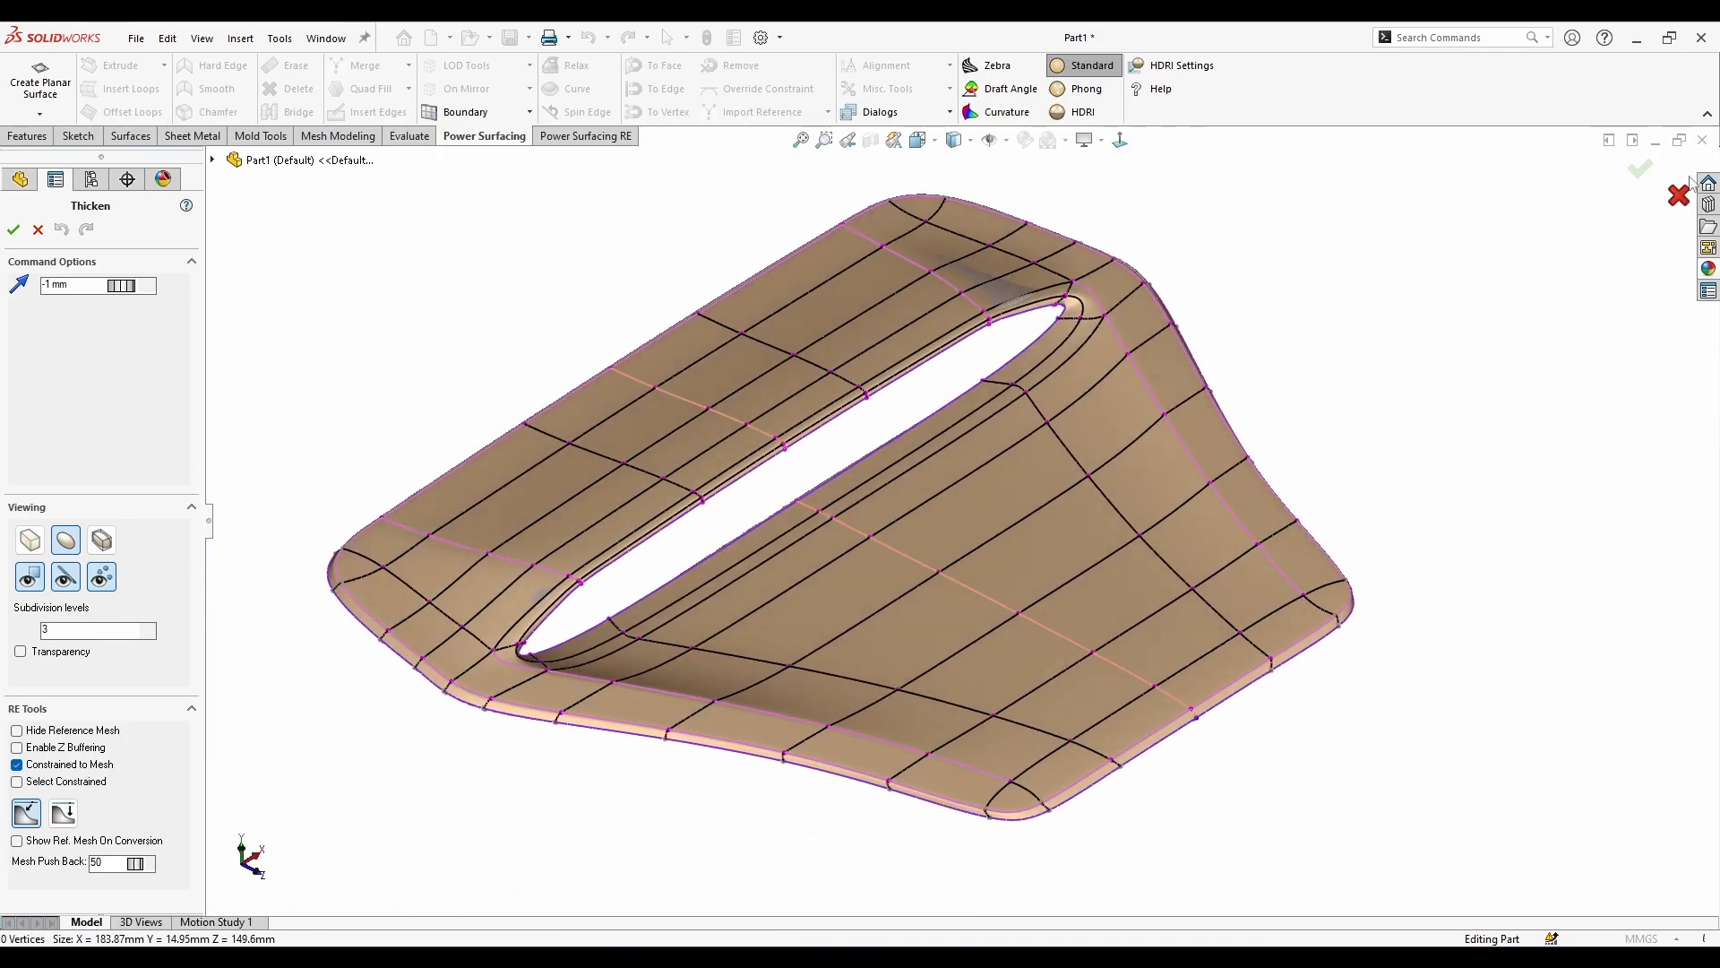
{"action": "left_click", "coordinate": [13, 229]}
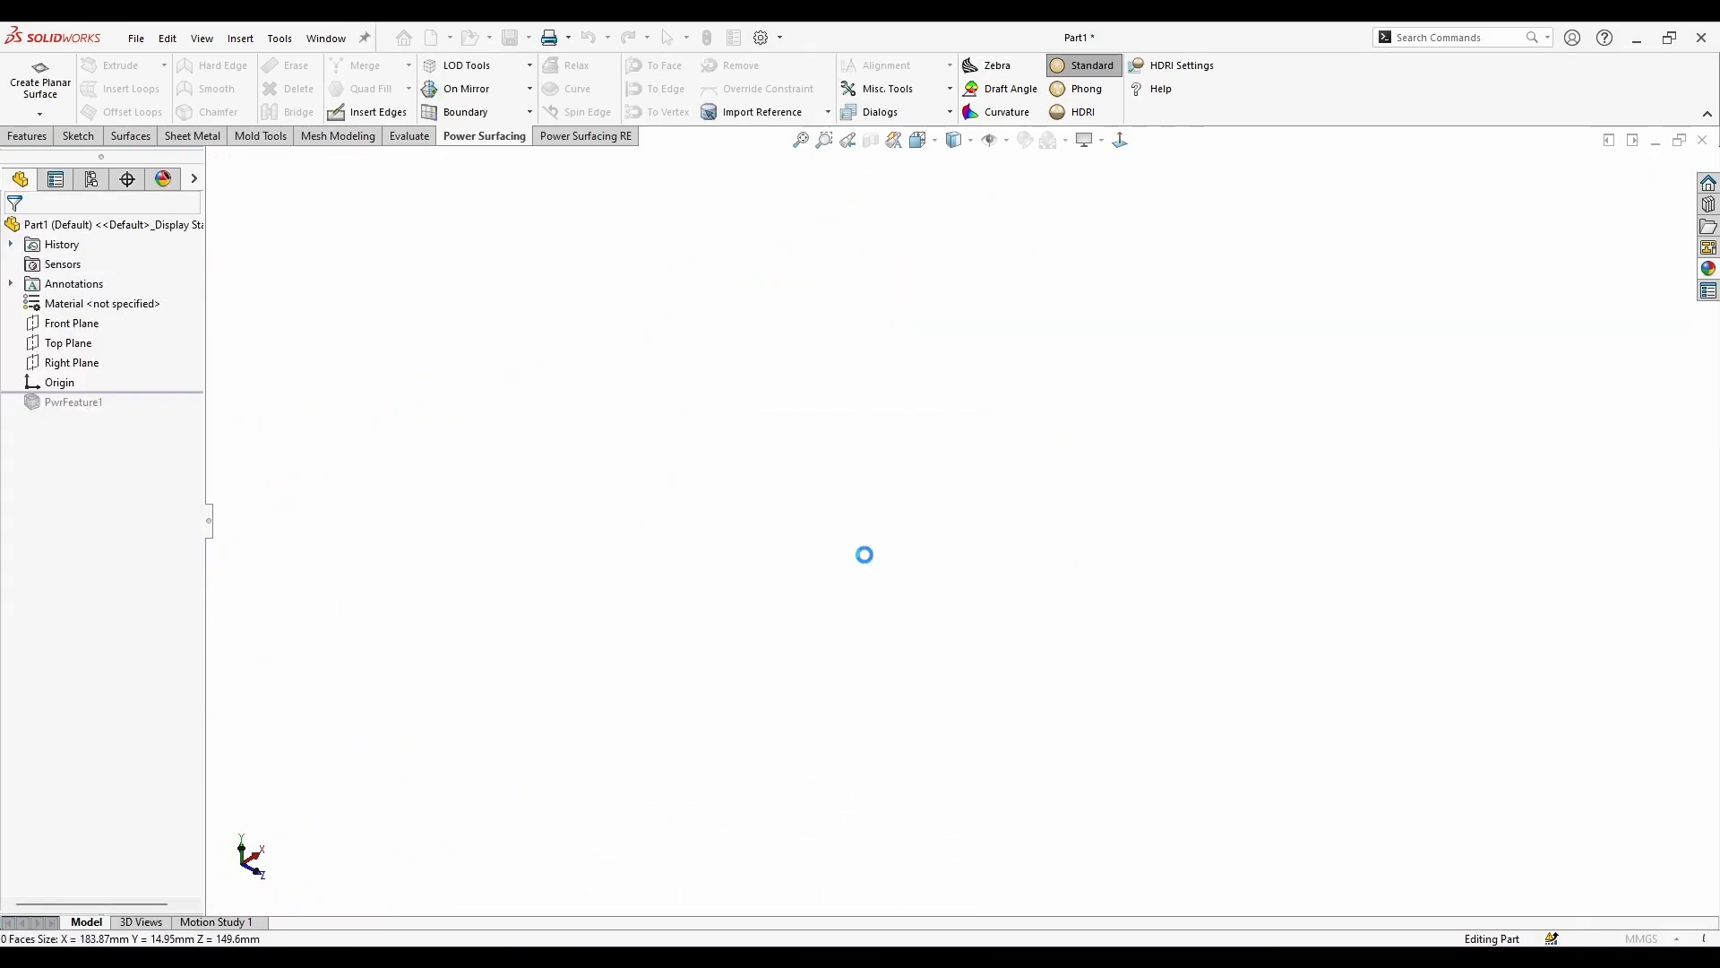
Apply the black high gloss plastic appearance to the solid vent body.
{"action": "mouse_move", "coordinate": [1307, 362]}
{"action": "middle_mouse_down"}
{"action": "mouse_move", "coordinate": [1290, 342]}
{"action": "mouse_move", "coordinate": [1283, 380]}
{"action": "middle_mouse_up"}
{"action": "scroll", "coordinate": [1283, 380], "scroll_direction": "up", "scroll_amount": 2}
{"action": "left_click", "coordinate": [1707, 268]}
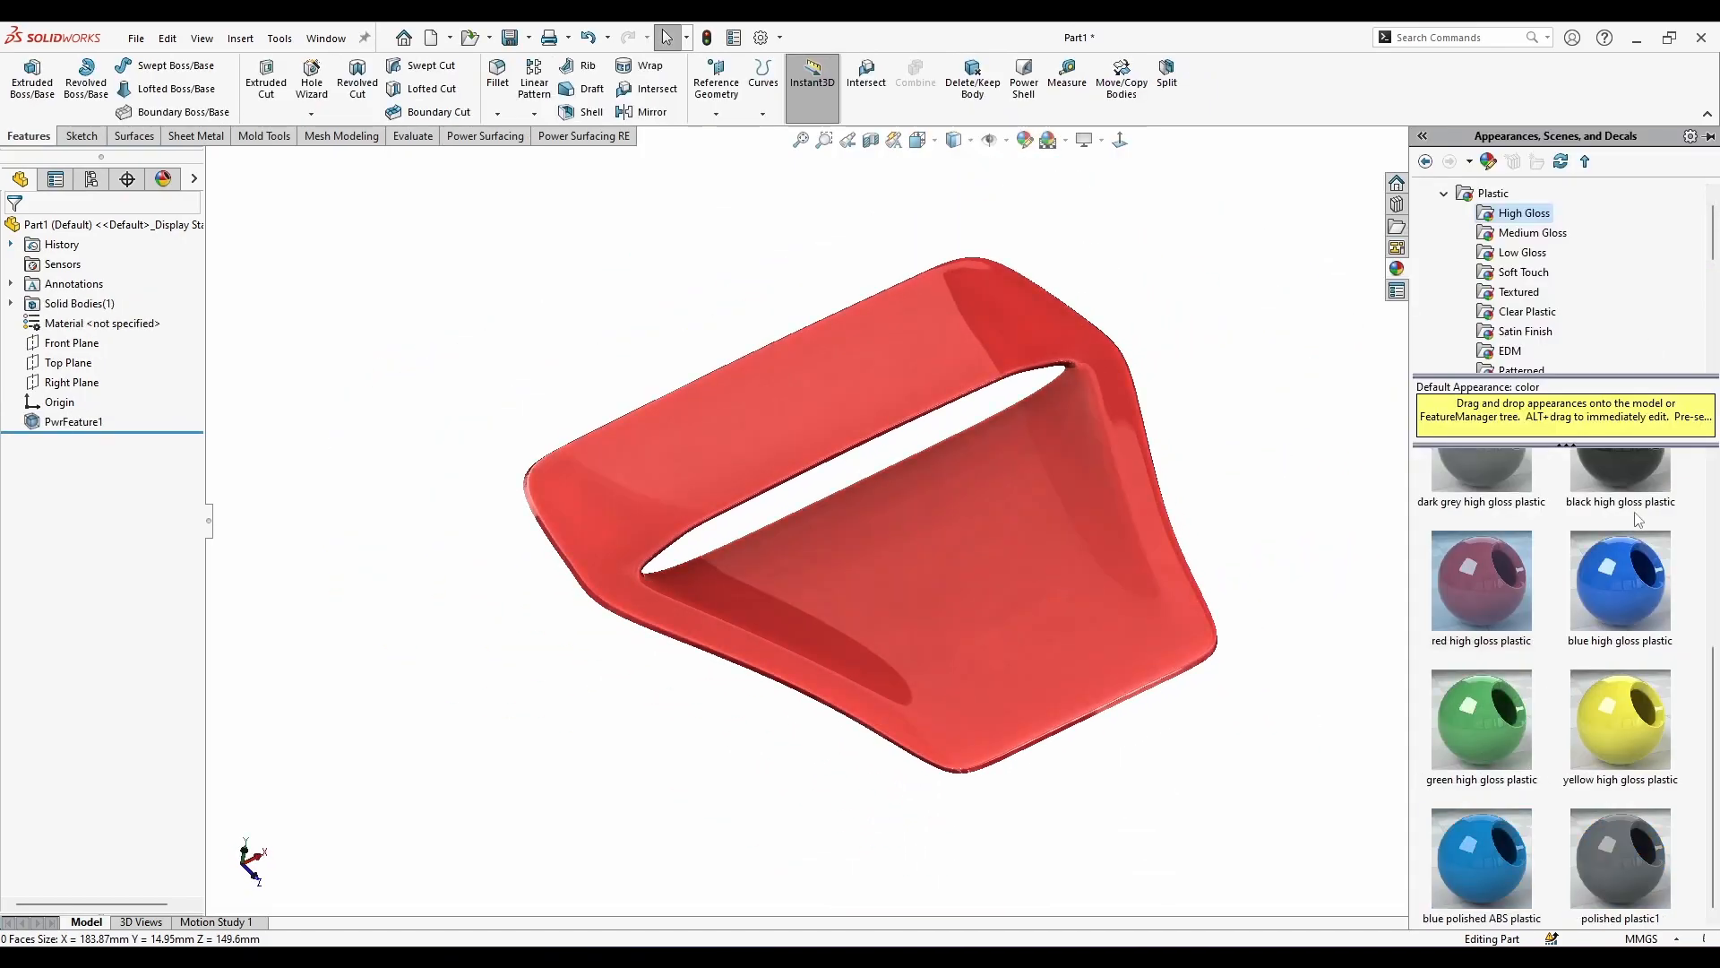
{"action": "left_click_drag", "start_coordinate": [1633, 531], "coordinate": [1109, 561]}
Examine the solid body's cross-section with a planar section view based on the Front Plane.
{"action": "left_click", "coordinate": [870, 140]}
{"action": "left_click_drag", "start_coordinate": [993, 590], "coordinate": [1111, 490]}
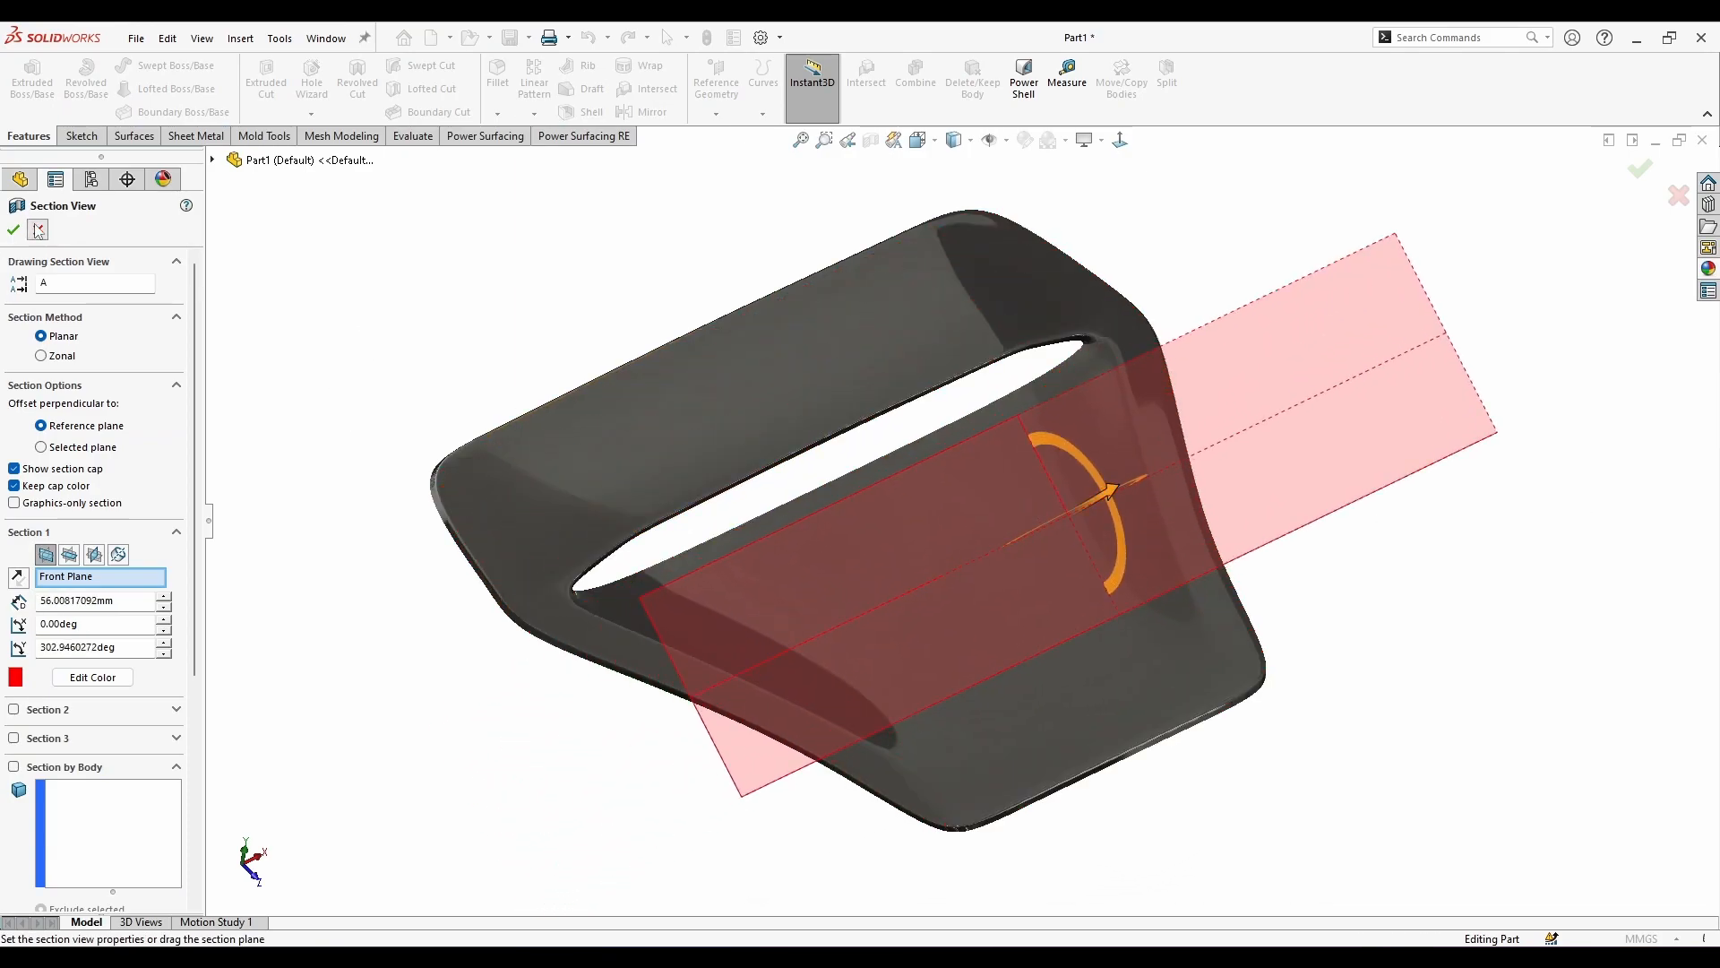
{"action": "key", "text": "Escape"}
{"action": "middle_click_drag", "start_coordinate": [645, 595], "coordinate": [691, 285]}
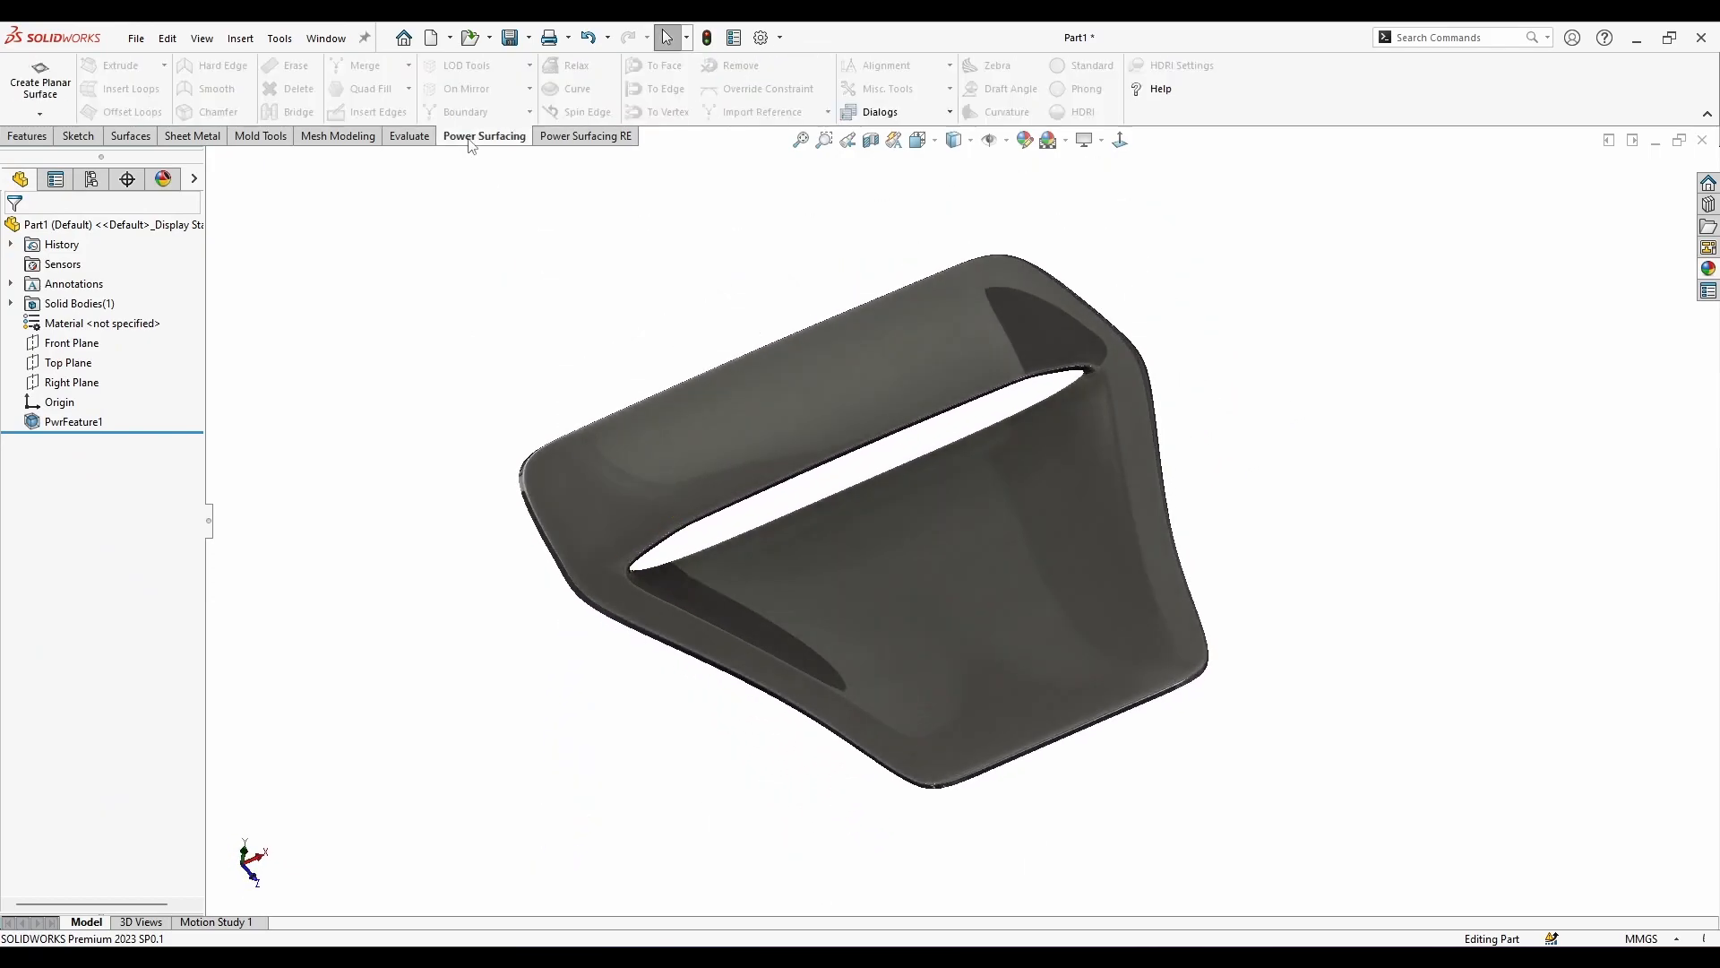
Inspect the vent's surface quality with Zebra Stripes and the Curvature display.
{"action": "left_click", "coordinate": [683, 89]}
{"action": "middle_click_drag", "start_coordinate": [1241, 292], "coordinate": [1232, 340]}
{"action": "left_click", "coordinate": [687, 114]}
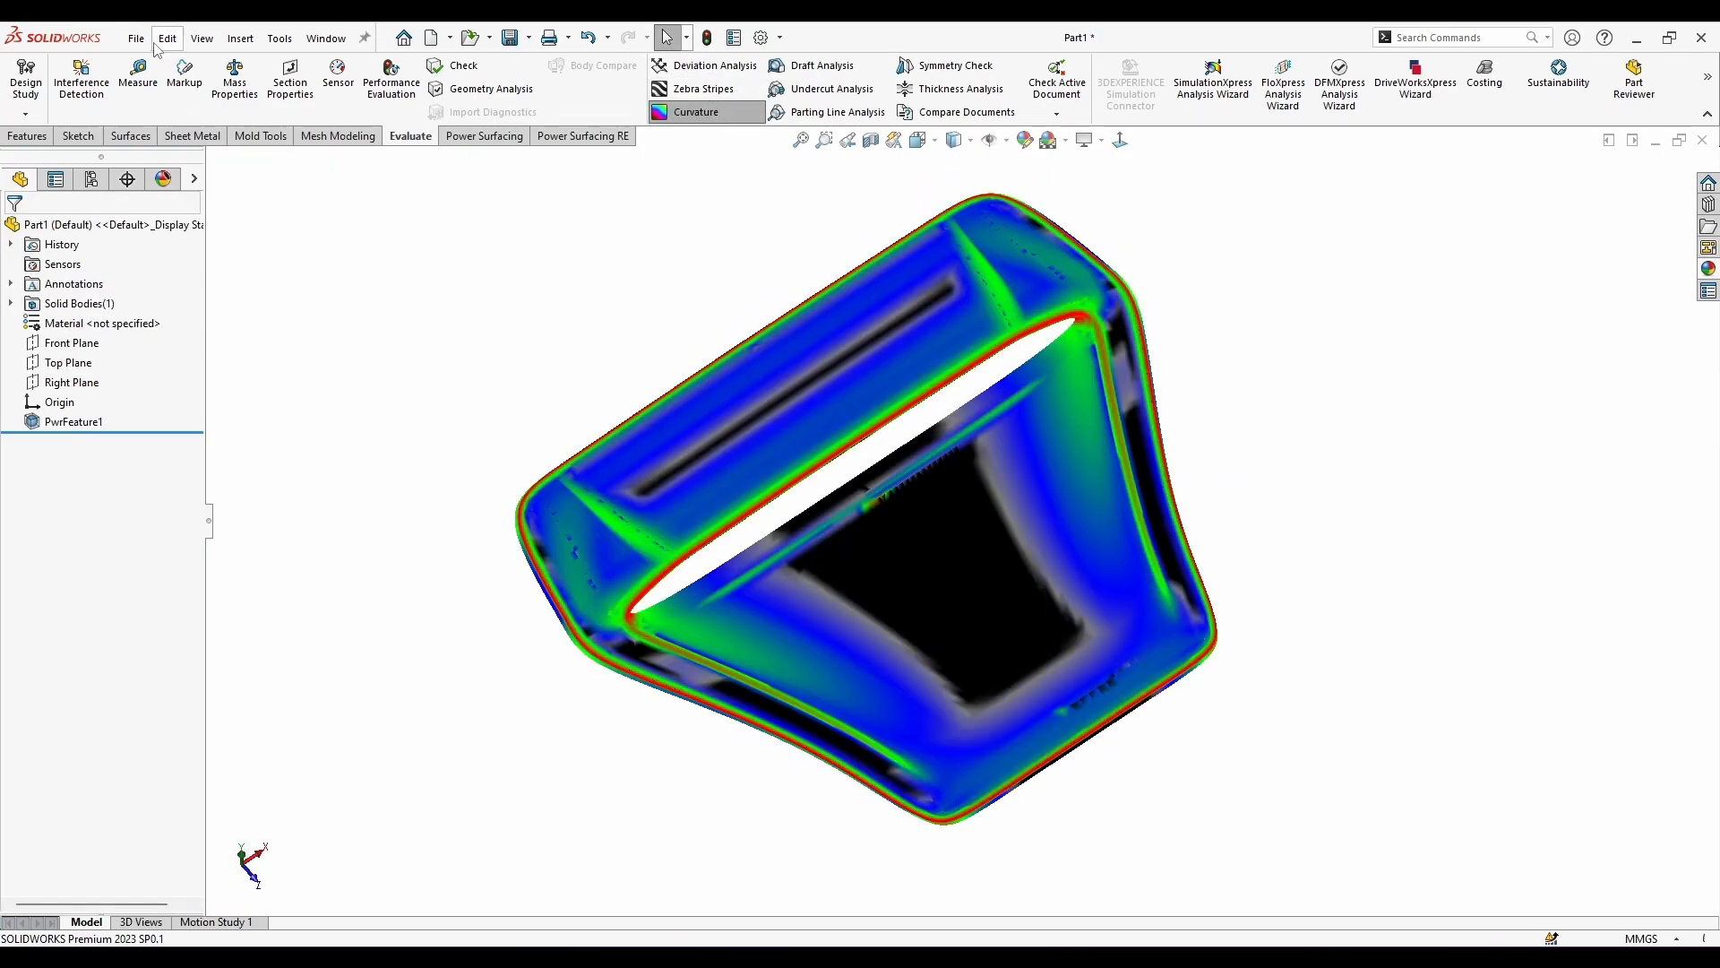
{"action": "middle_click_drag", "start_coordinate": [1197, 483], "coordinate": [1071, 459]}
{"action": "scroll", "coordinate": [1070, 459], "scroll_direction": "down", "scroll_amount": 1}
{"action": "scroll", "coordinate": [1052, 332], "scroll_direction": "down", "scroll_amount": 1}
{"action": "scroll", "coordinate": [1030, 529], "scroll_direction": "up", "scroll_amount": 1}
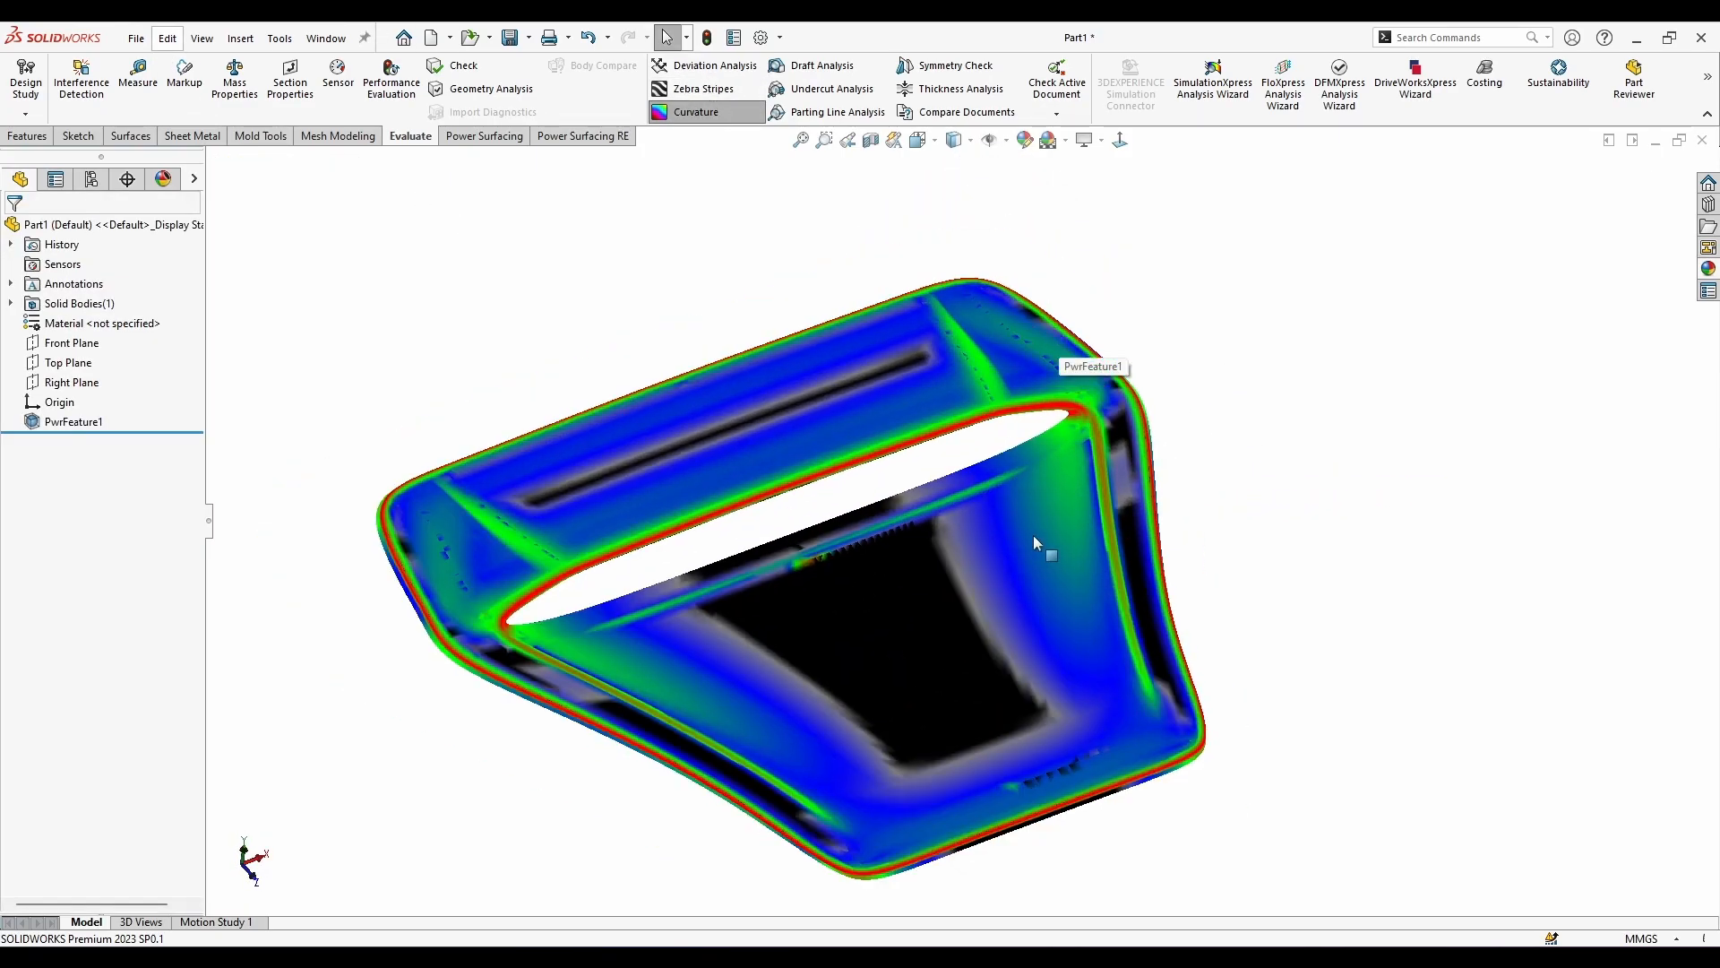
{"action": "scroll", "coordinate": [1116, 549], "scroll_direction": "down", "scroll_amount": 1}
Apply the 3 Point Faded scene and turn off the Curvature display.
{"action": "left_click", "coordinate": [1109, 237]}
{"action": "scroll", "coordinate": [806, 537], "scroll_direction": "down", "scroll_amount": 2}
{"action": "left_click", "coordinate": [1065, 141]}
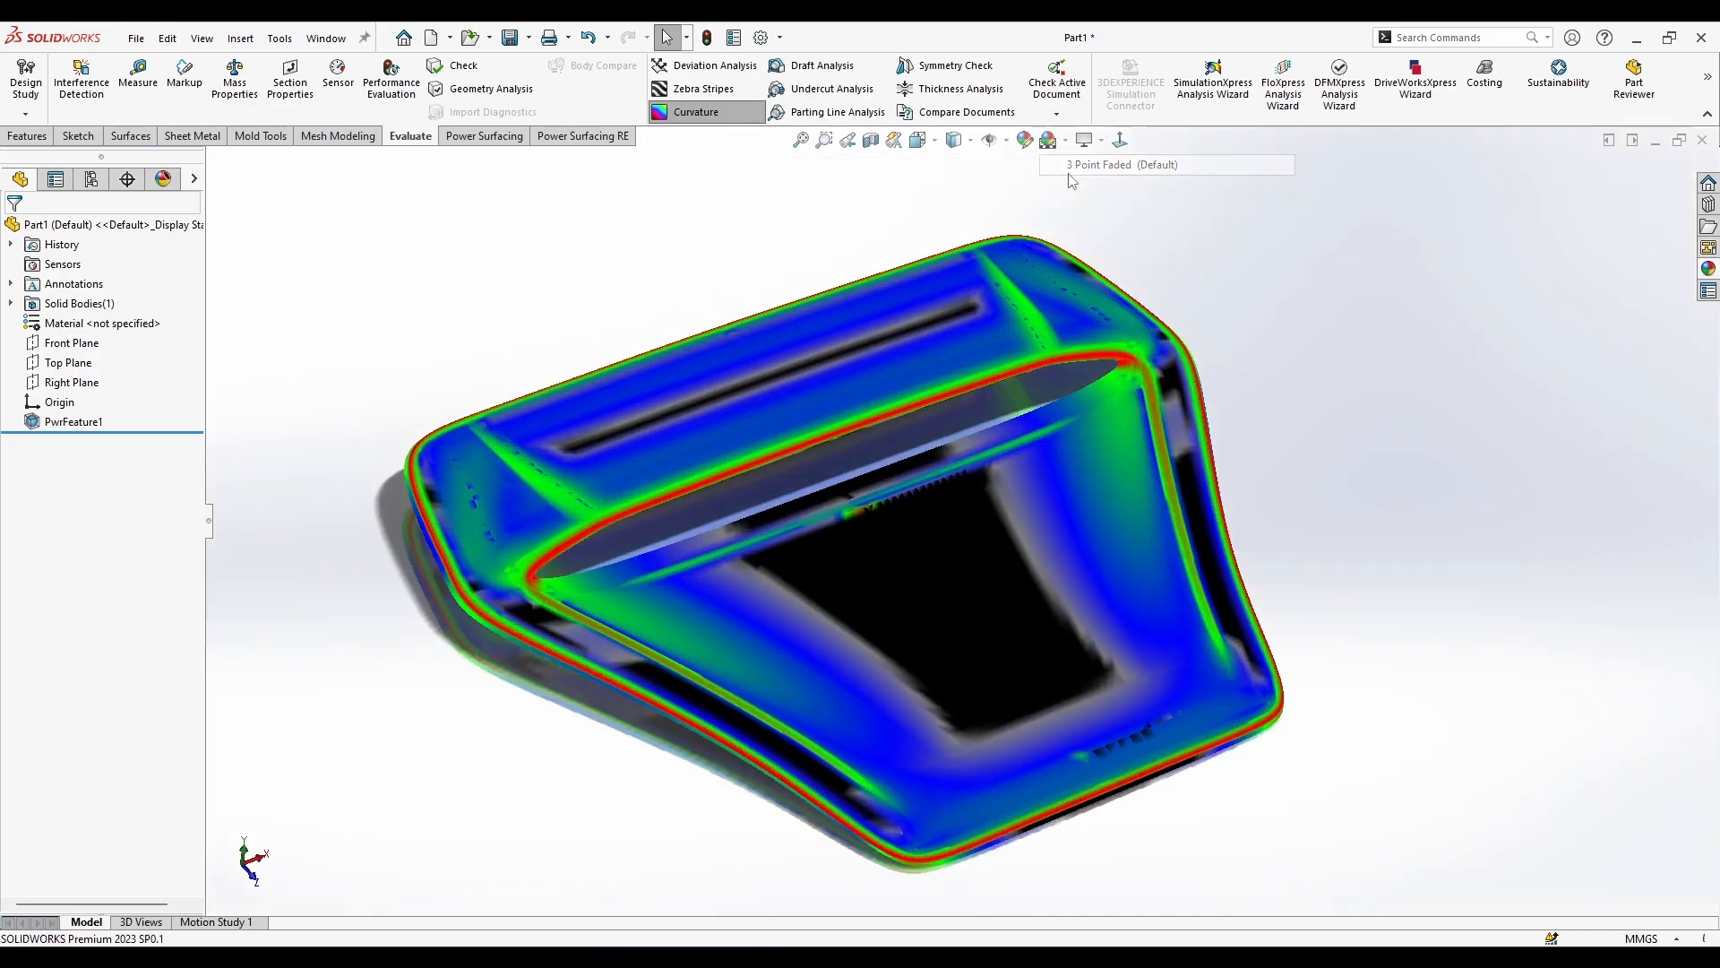
{"action": "left_click", "coordinate": [680, 111]}
{"action": "middle_click_drag", "start_coordinate": [663, 257], "coordinate": [660, 337]}
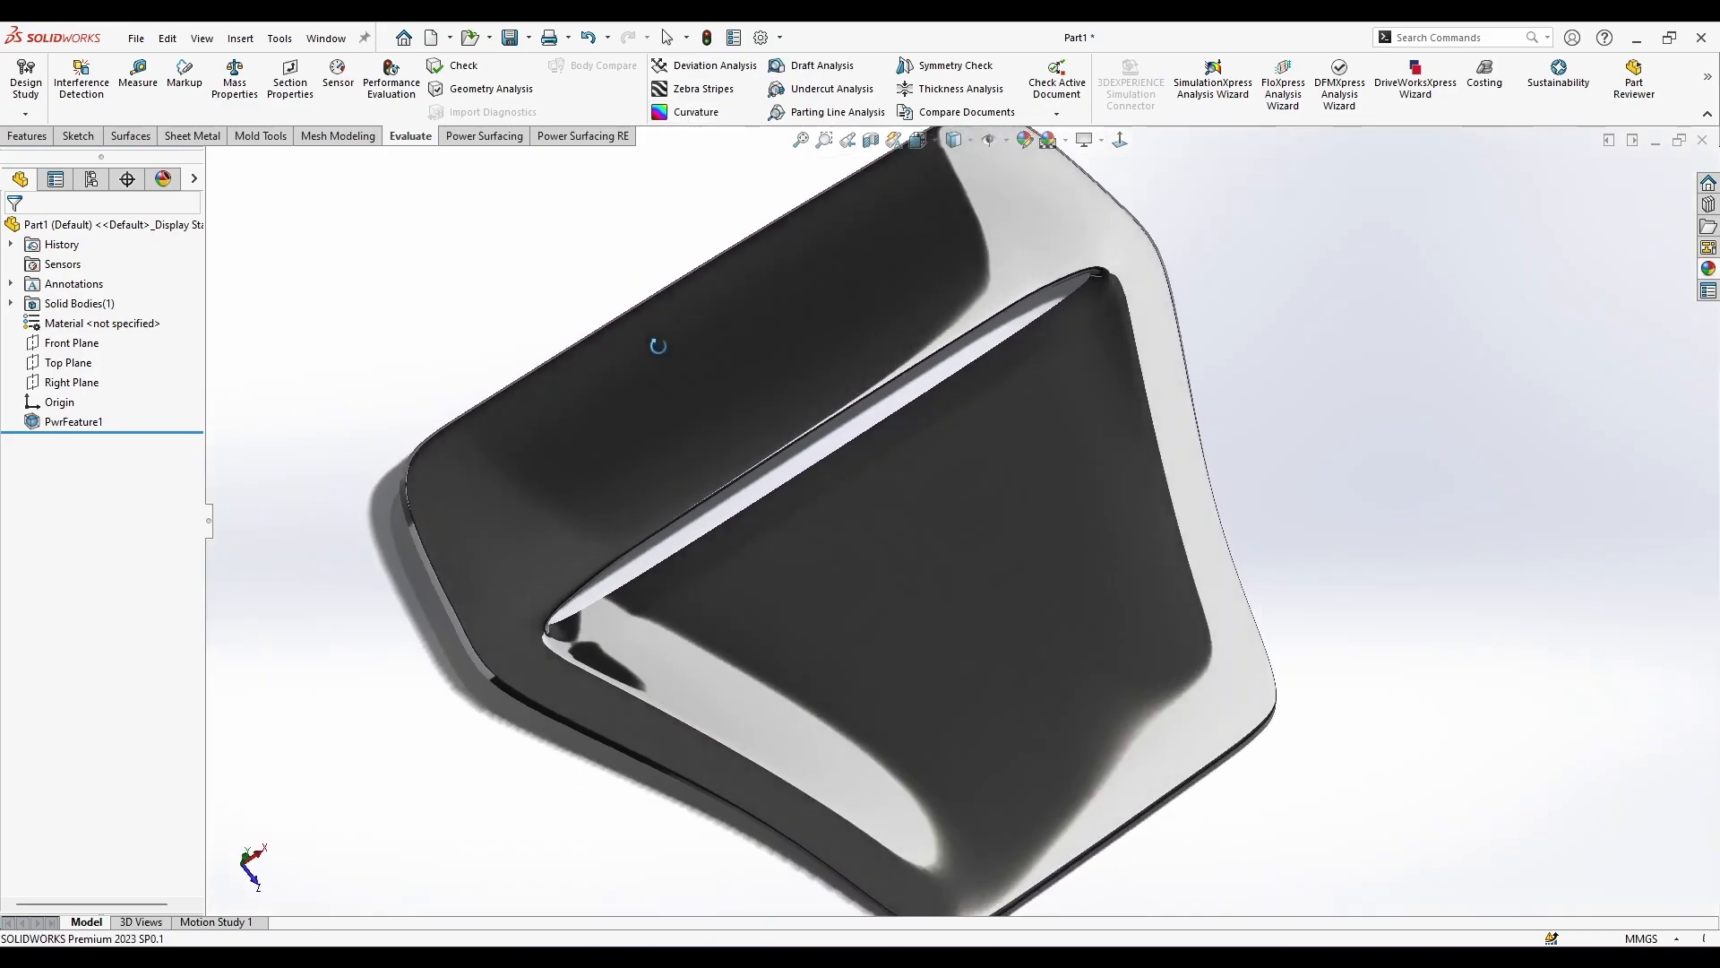
Preview the black vent against a different background scene and restore the 3 Point Faded scene.
{"action": "scroll", "coordinate": [941, 452], "scroll_direction": "up", "scroll_amount": 2}
{"action": "middle_click_drag", "start_coordinate": [1238, 562], "coordinate": [1357, 479]}
{"action": "scroll", "coordinate": [989, 481], "scroll_direction": "down", "scroll_amount": 1}
{"action": "left_click", "coordinate": [1046, 143]}
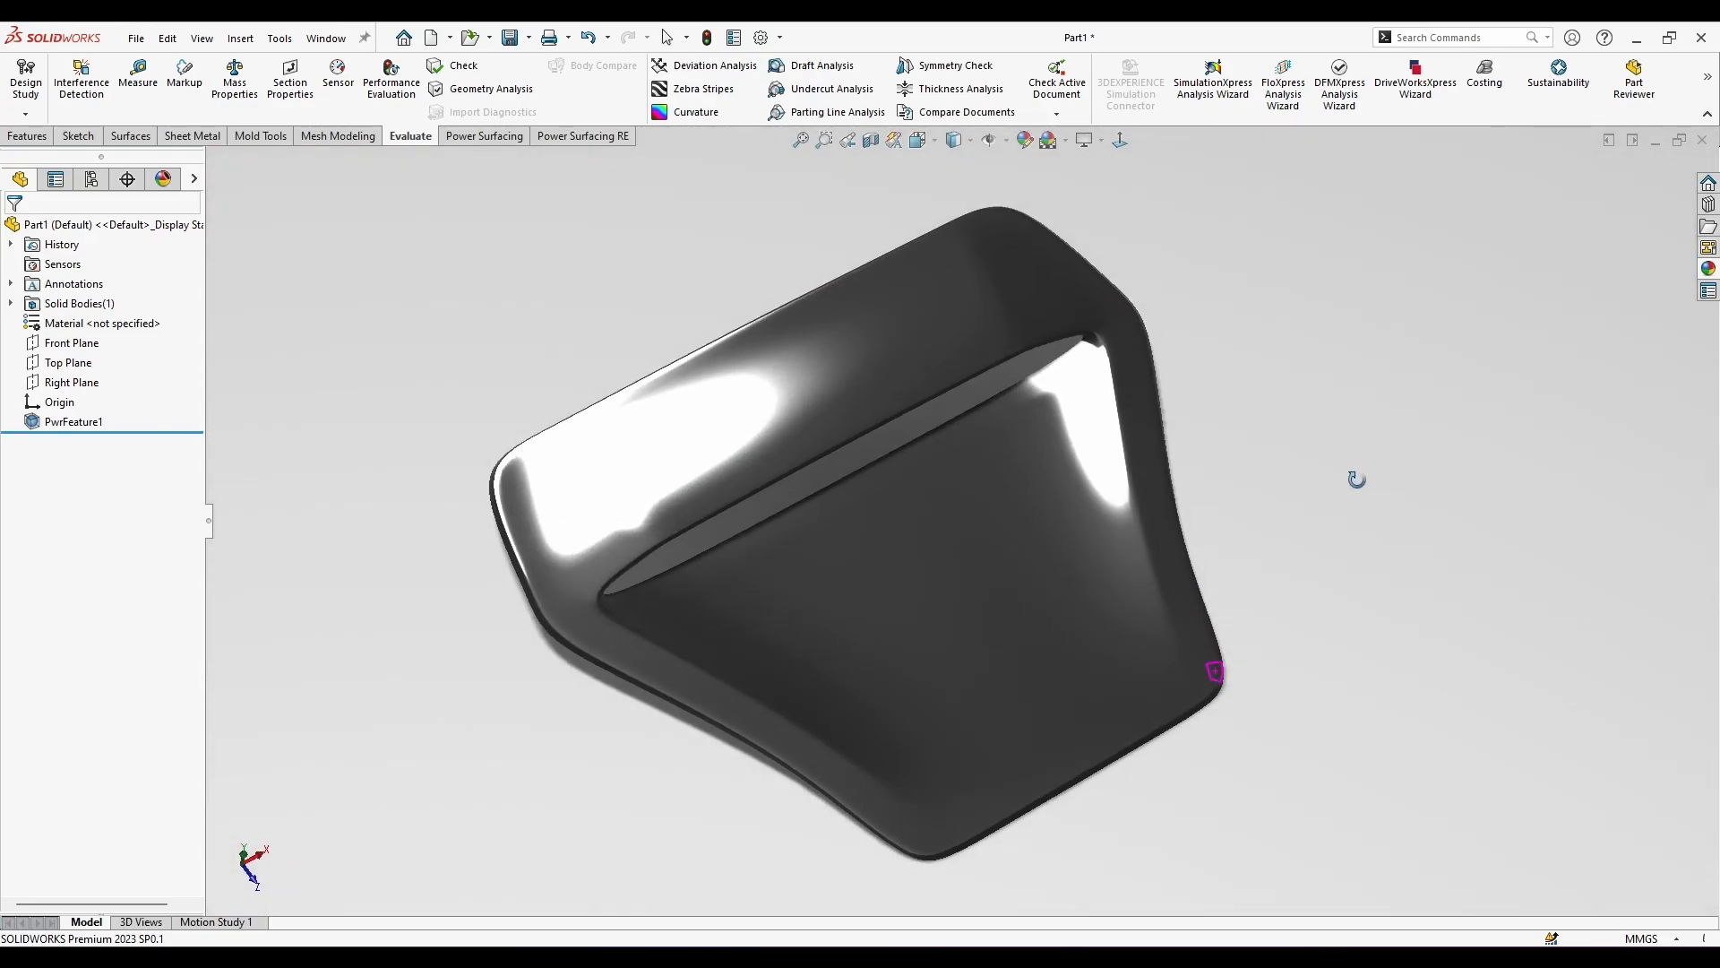
{"action": "left_click", "coordinate": [1062, 141]}
{"action": "left_click", "coordinate": [1082, 167]}
Examine the glossy black vent's shape and reflections from the front, above, oblique angles and orthogonal directions.
{"action": "middle_click_drag", "start_coordinate": [1241, 367], "coordinate": [1248, 234]}
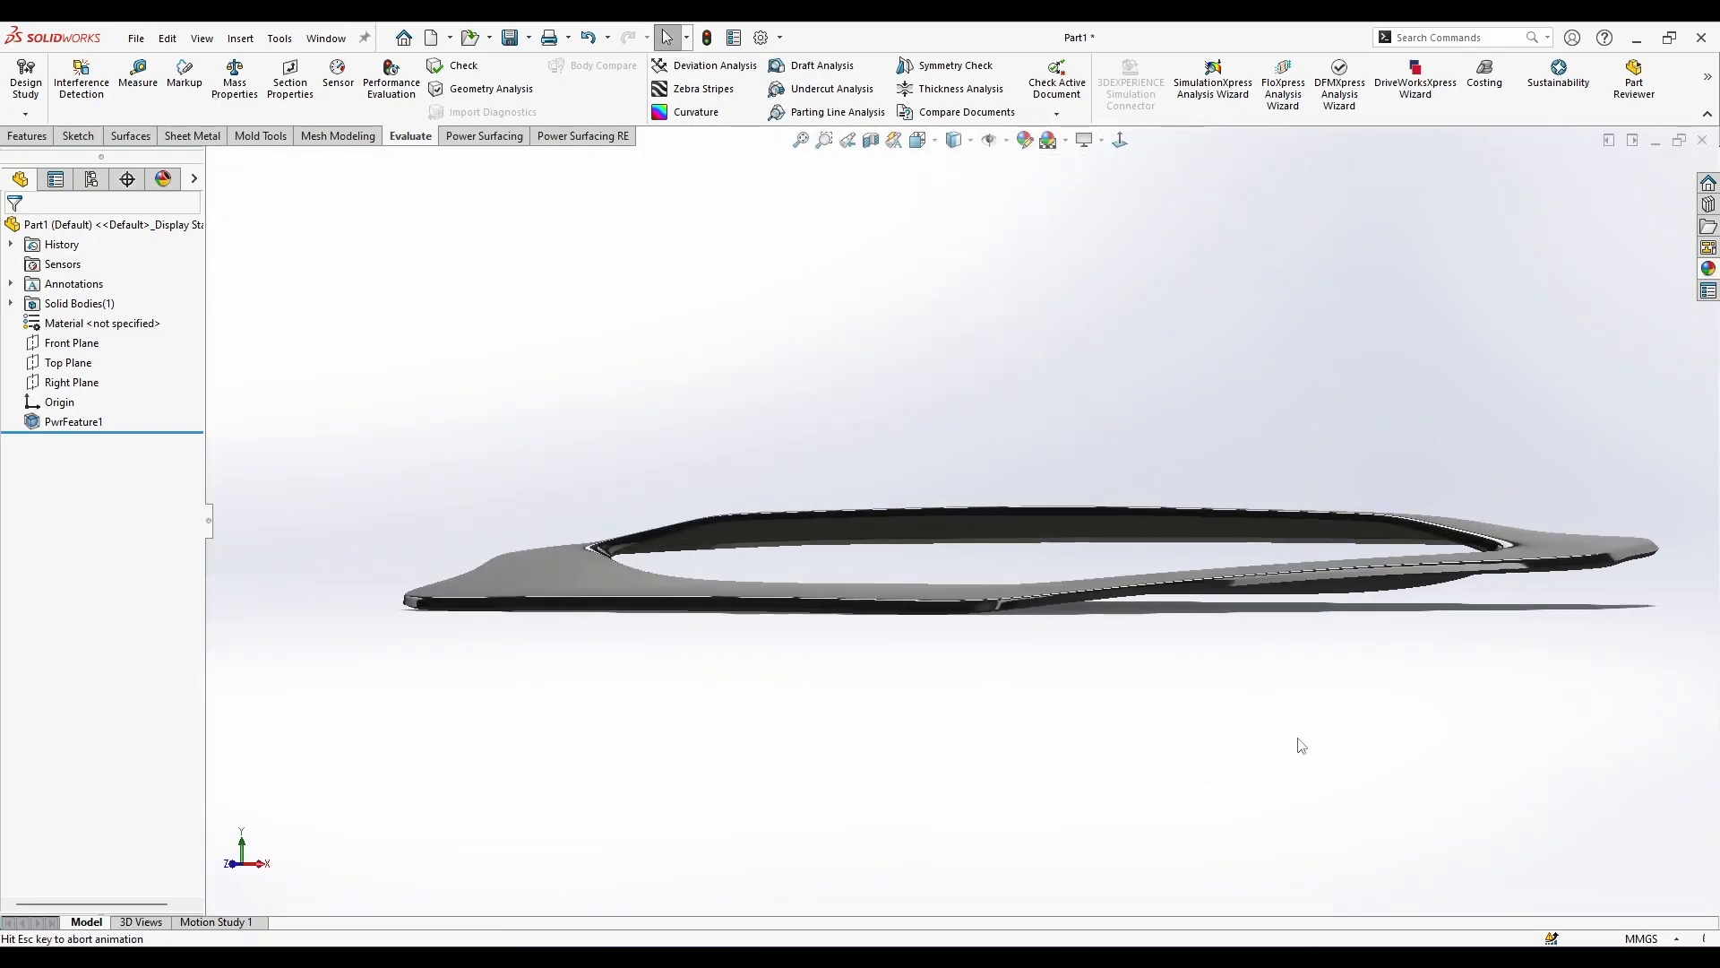
{"action": "key", "text": "shift+Down"}
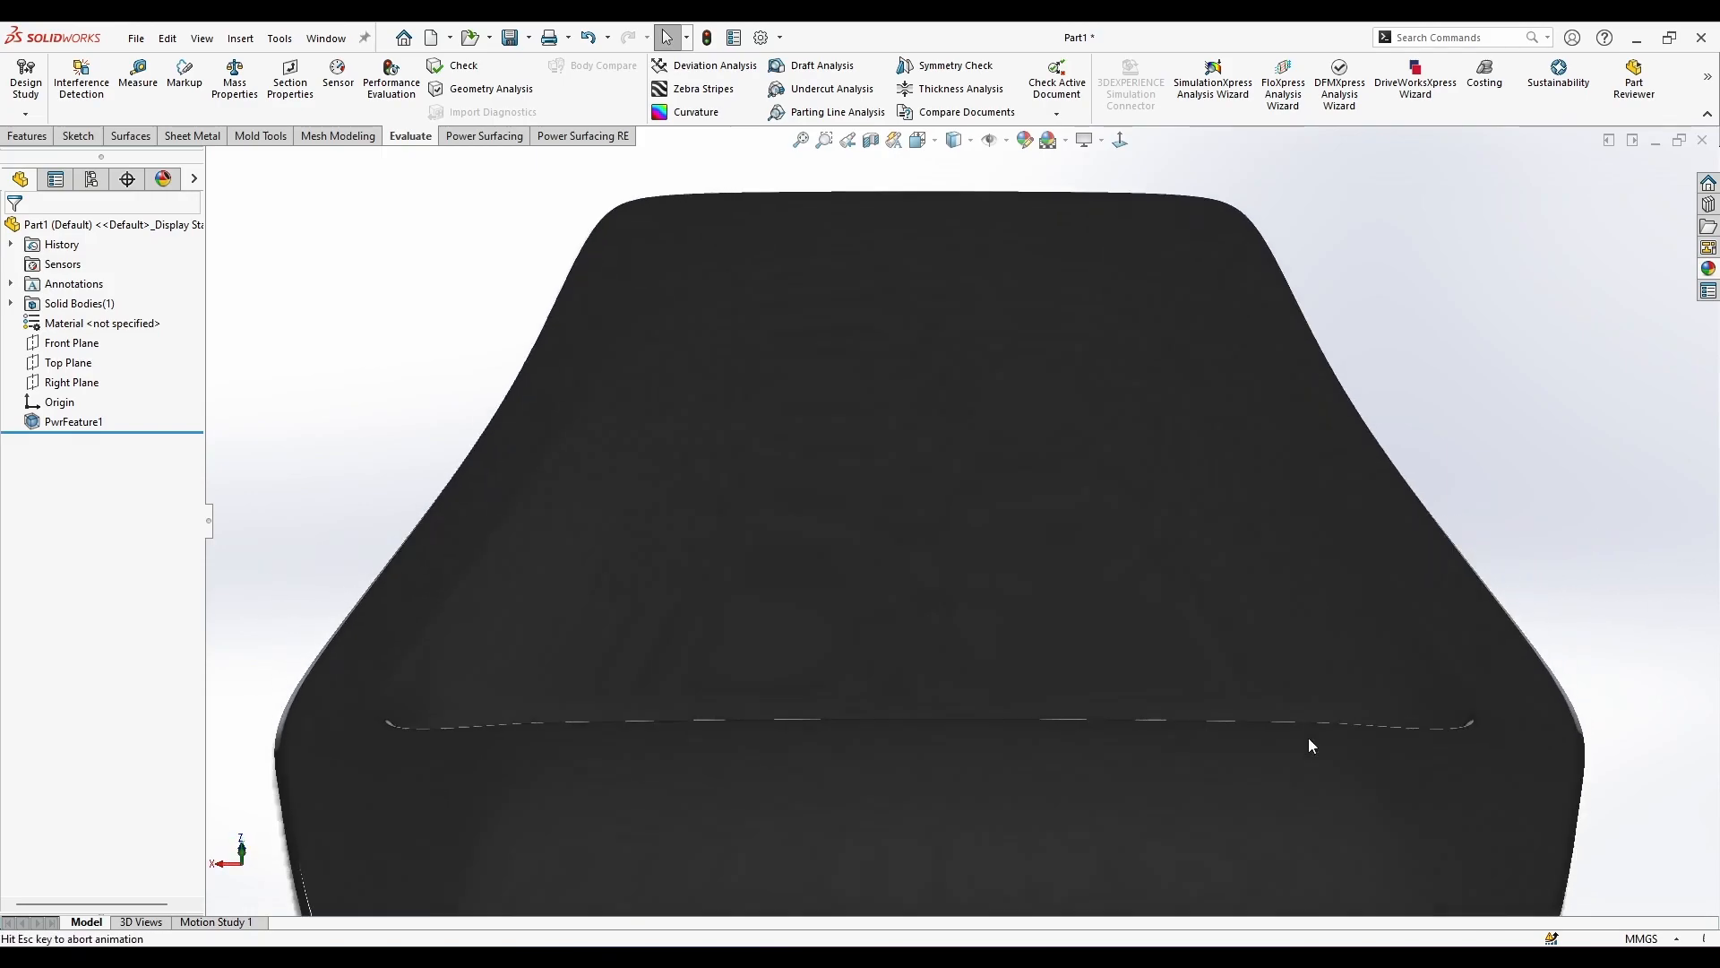
{"action": "scroll", "coordinate": [1309, 739], "scroll_direction": "up", "scroll_amount": 8}
{"action": "scroll", "coordinate": [961, 529], "scroll_direction": "down", "scroll_amount": 6}
{"action": "key", "text": "shift+Up"}
{"action": "key", "text": "shift+Left"}
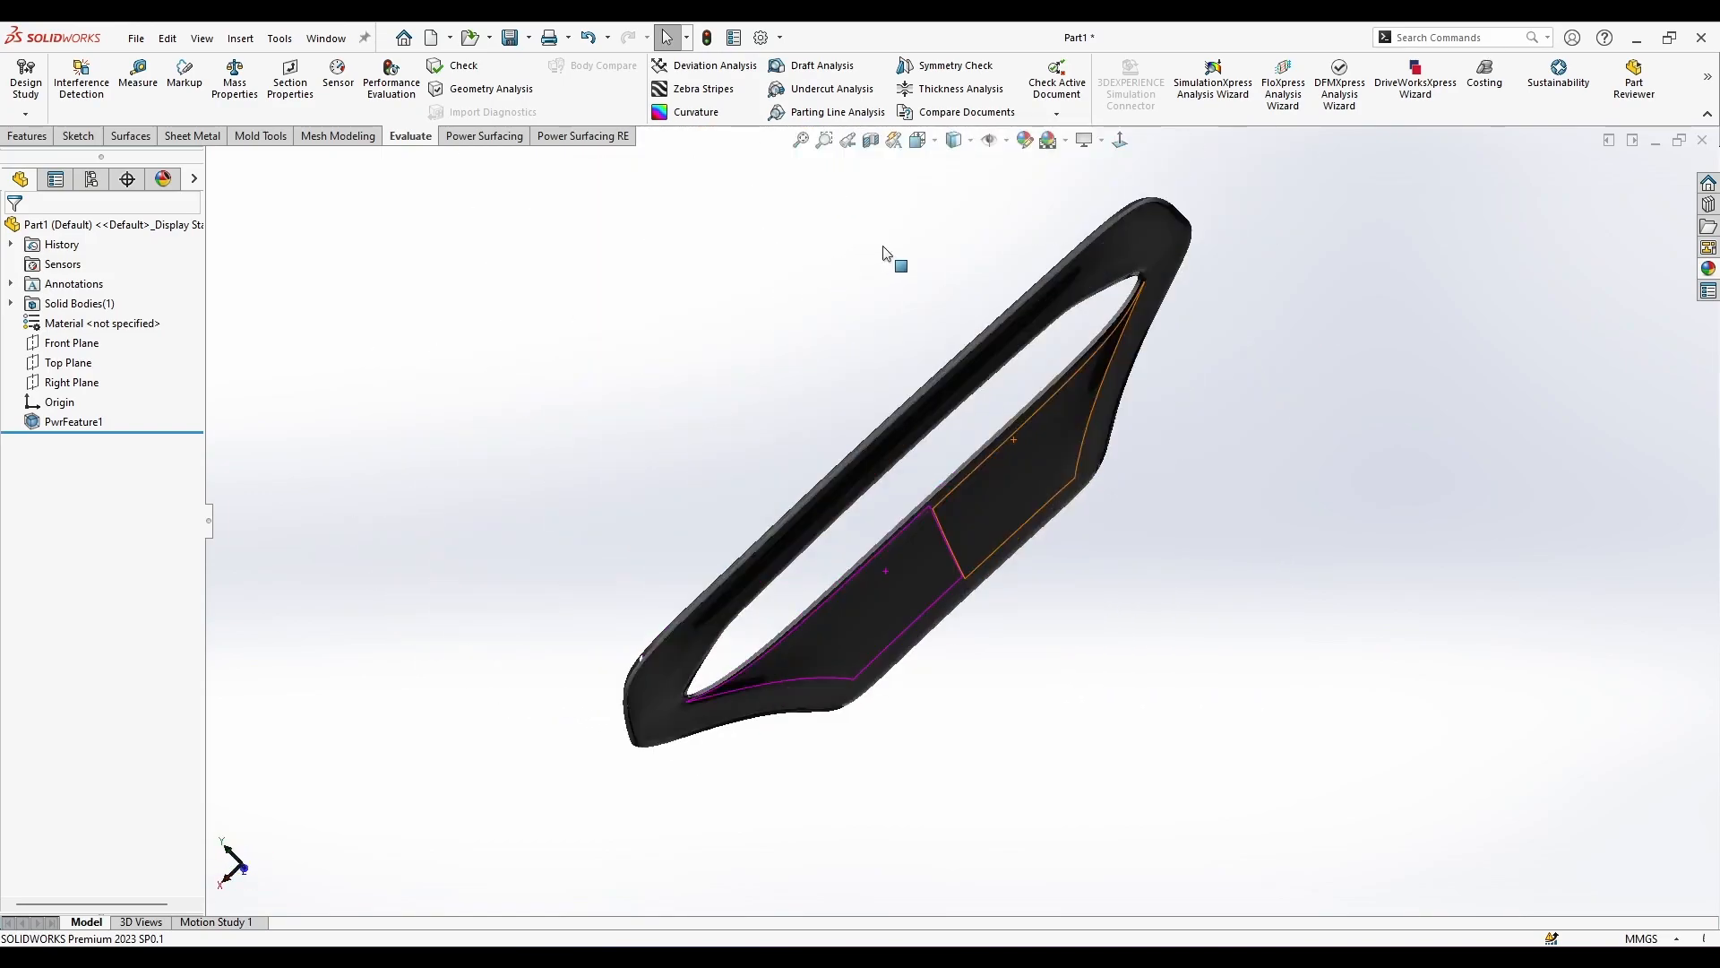
{"action": "left_click", "coordinate": [945, 215]}
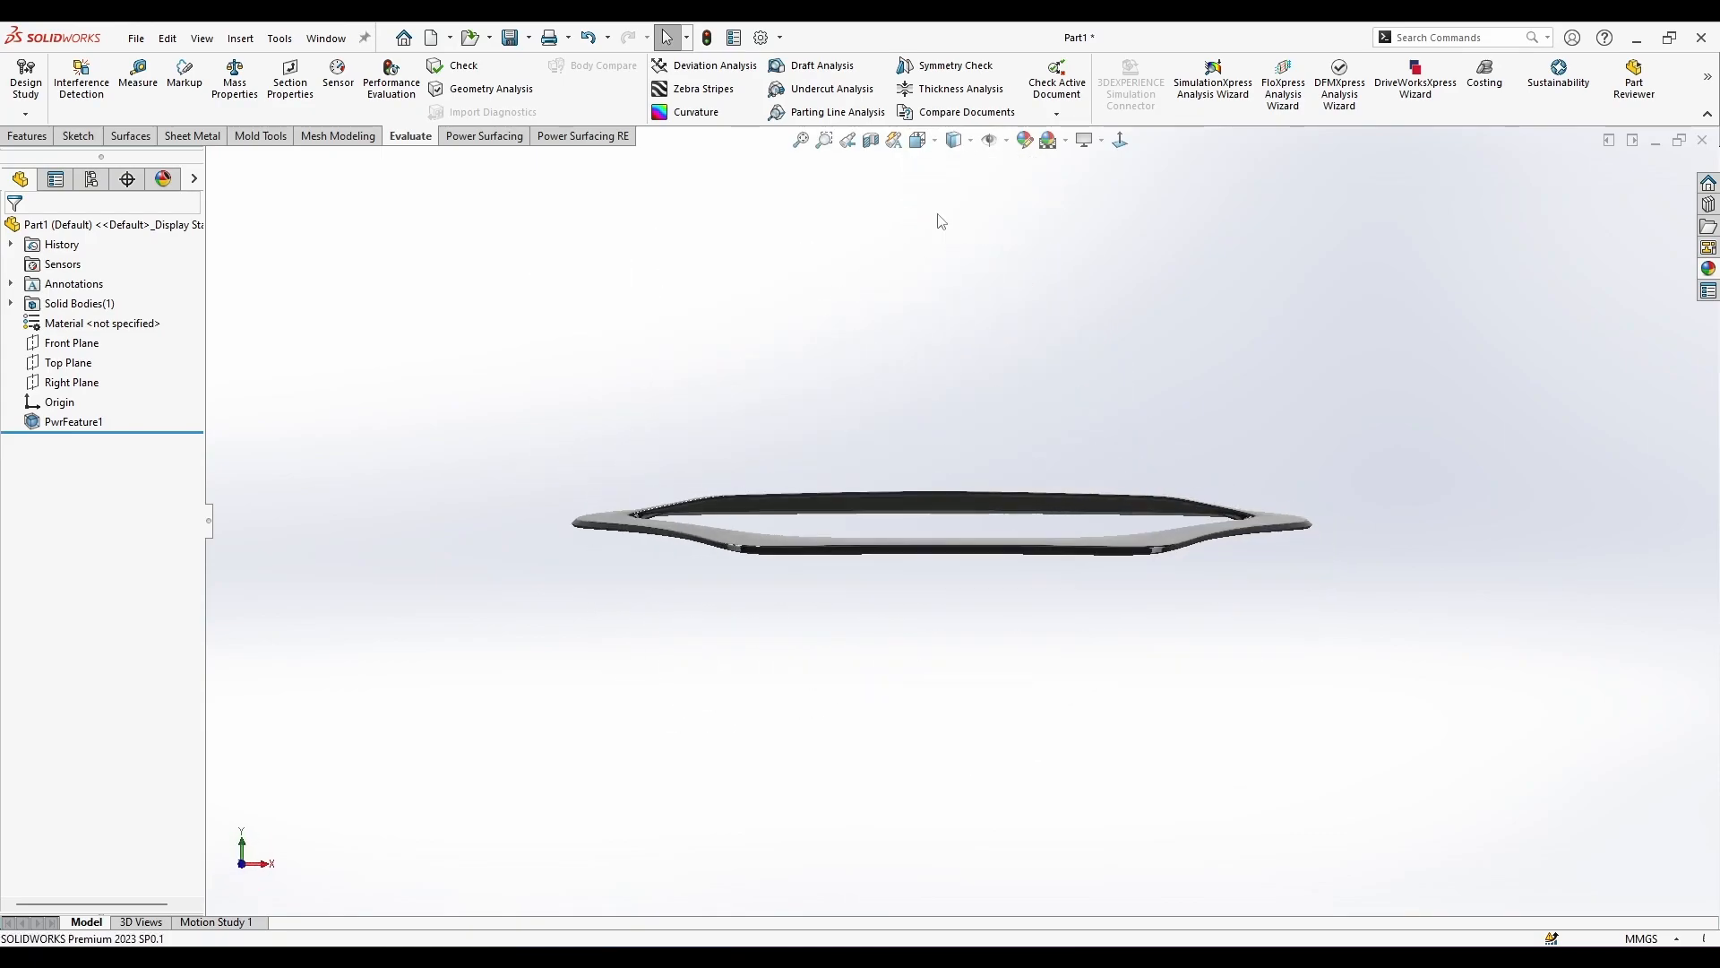
{"action": "key", "text": "ctrl+5"}
{"action": "middle_click_drag", "start_coordinate": [1374, 627], "coordinate": [1478, 467]}
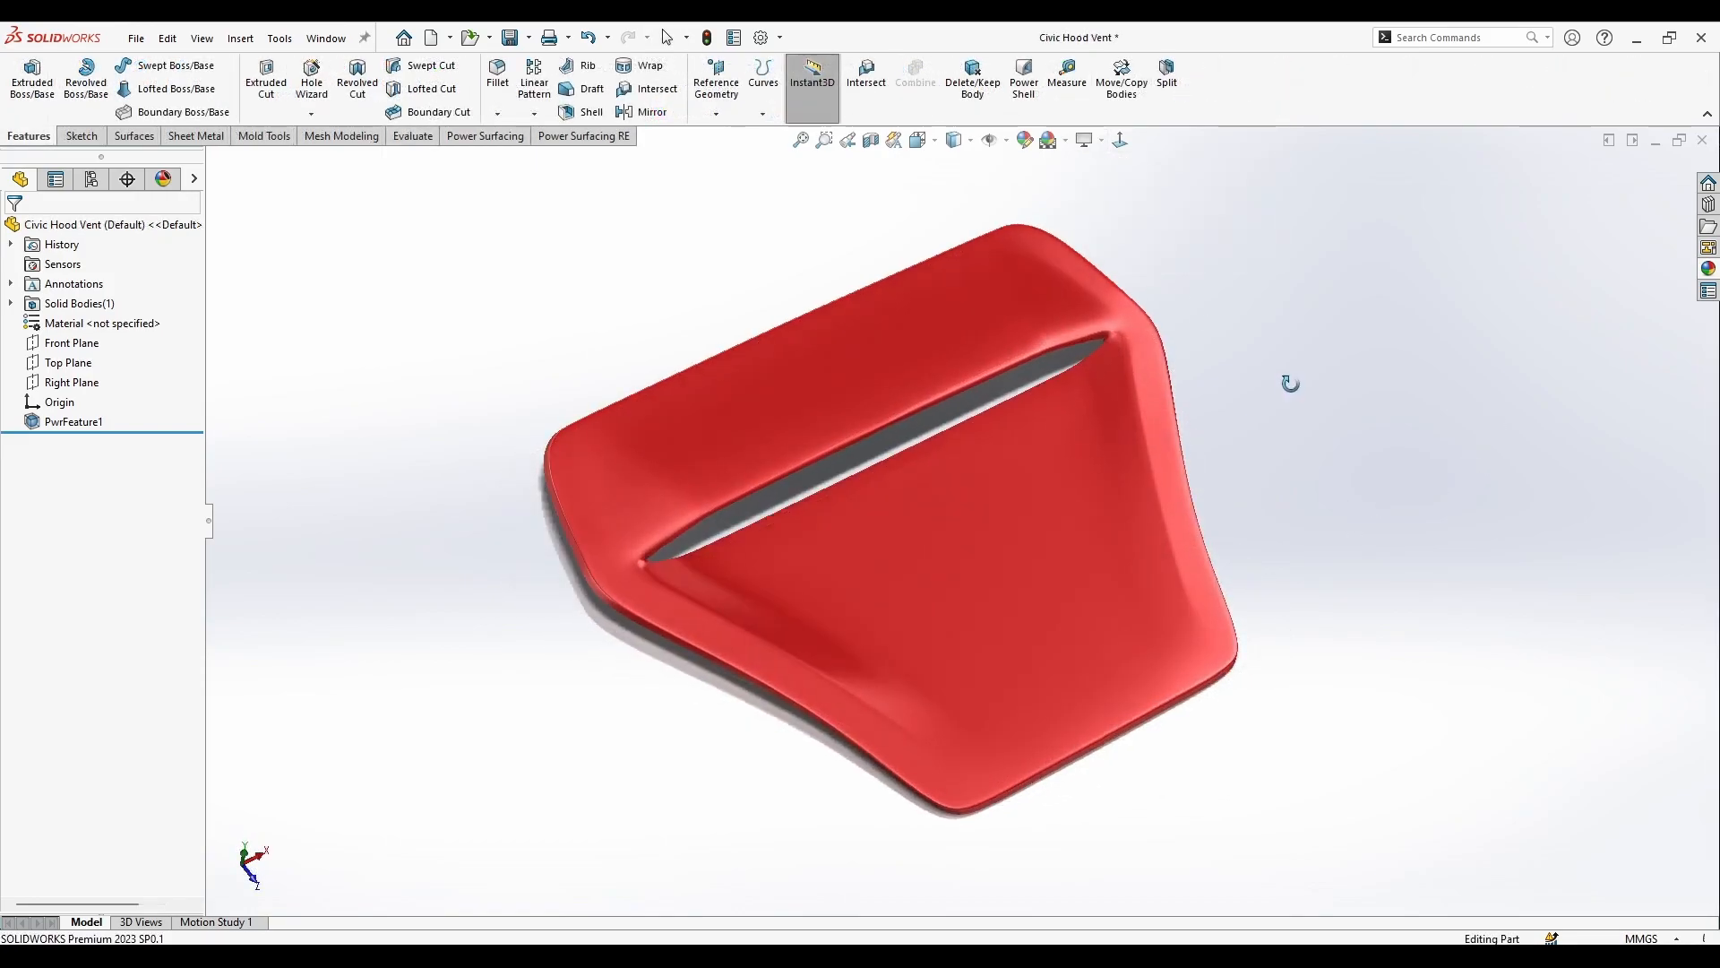
Turn off RealView Graphics for the red Civic Hood Vent model and display its face edges to examine the surface layout.
{"action": "middle_click_drag", "start_coordinate": [1290, 384], "coordinate": [1058, 219]}
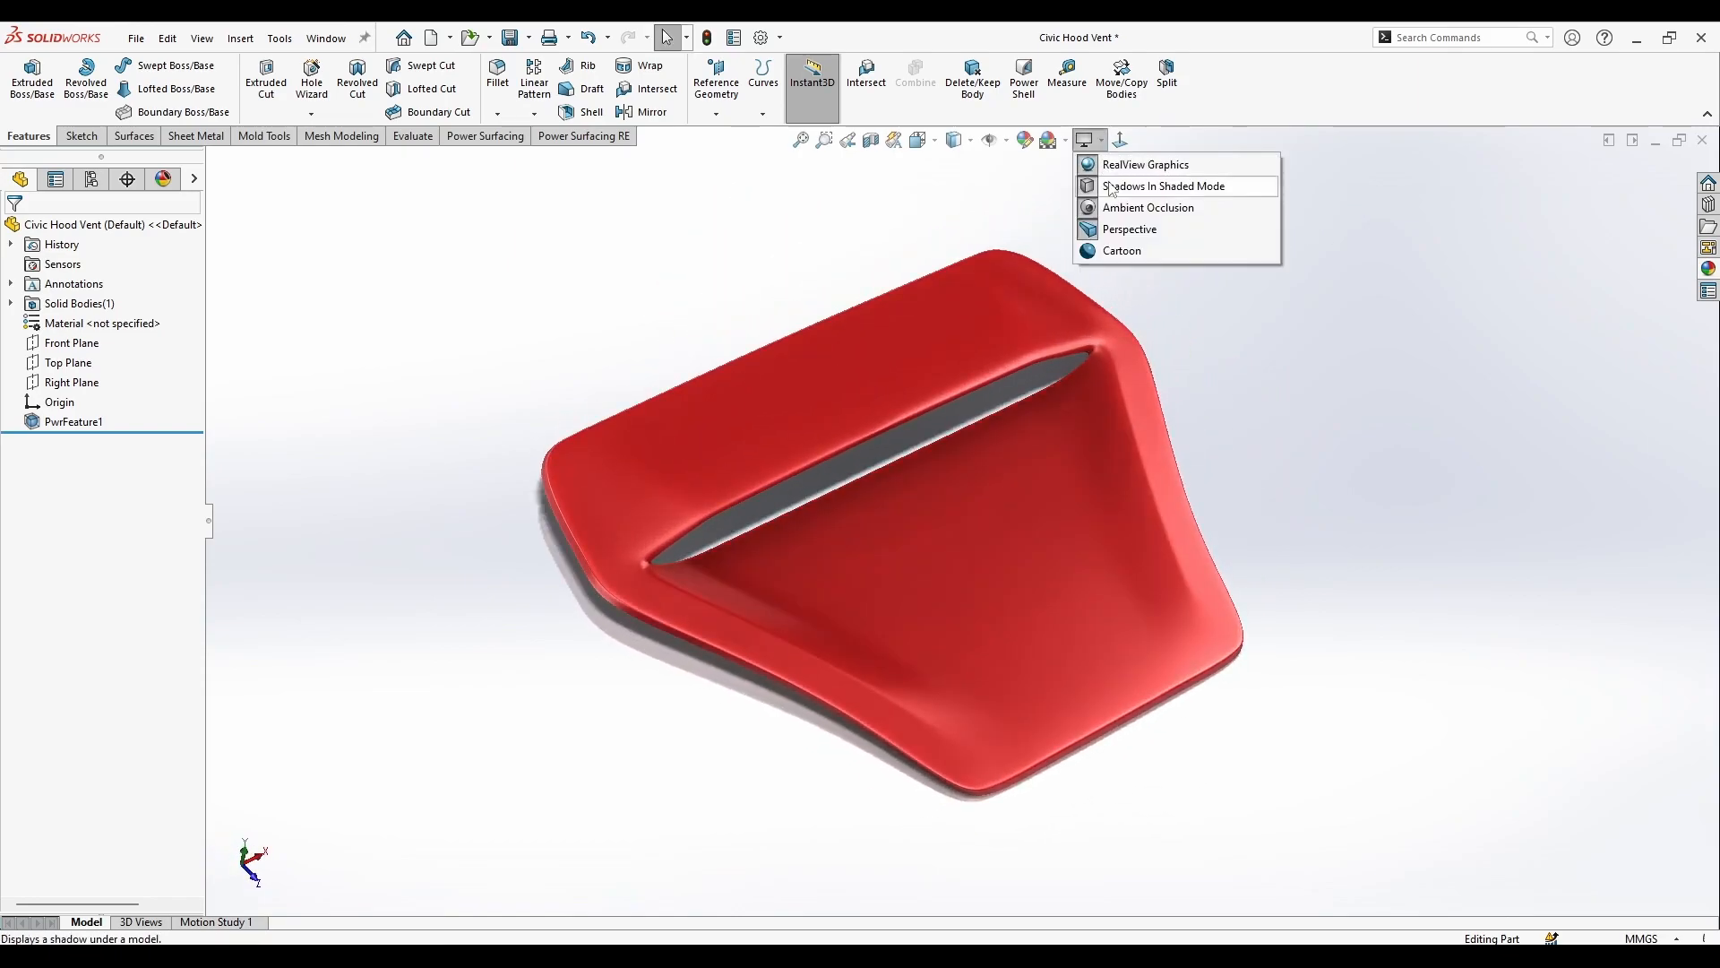
{"action": "left_click", "coordinate": [1107, 170]}
{"action": "middle_click_drag", "start_coordinate": [968, 191], "coordinate": [1233, 391]}
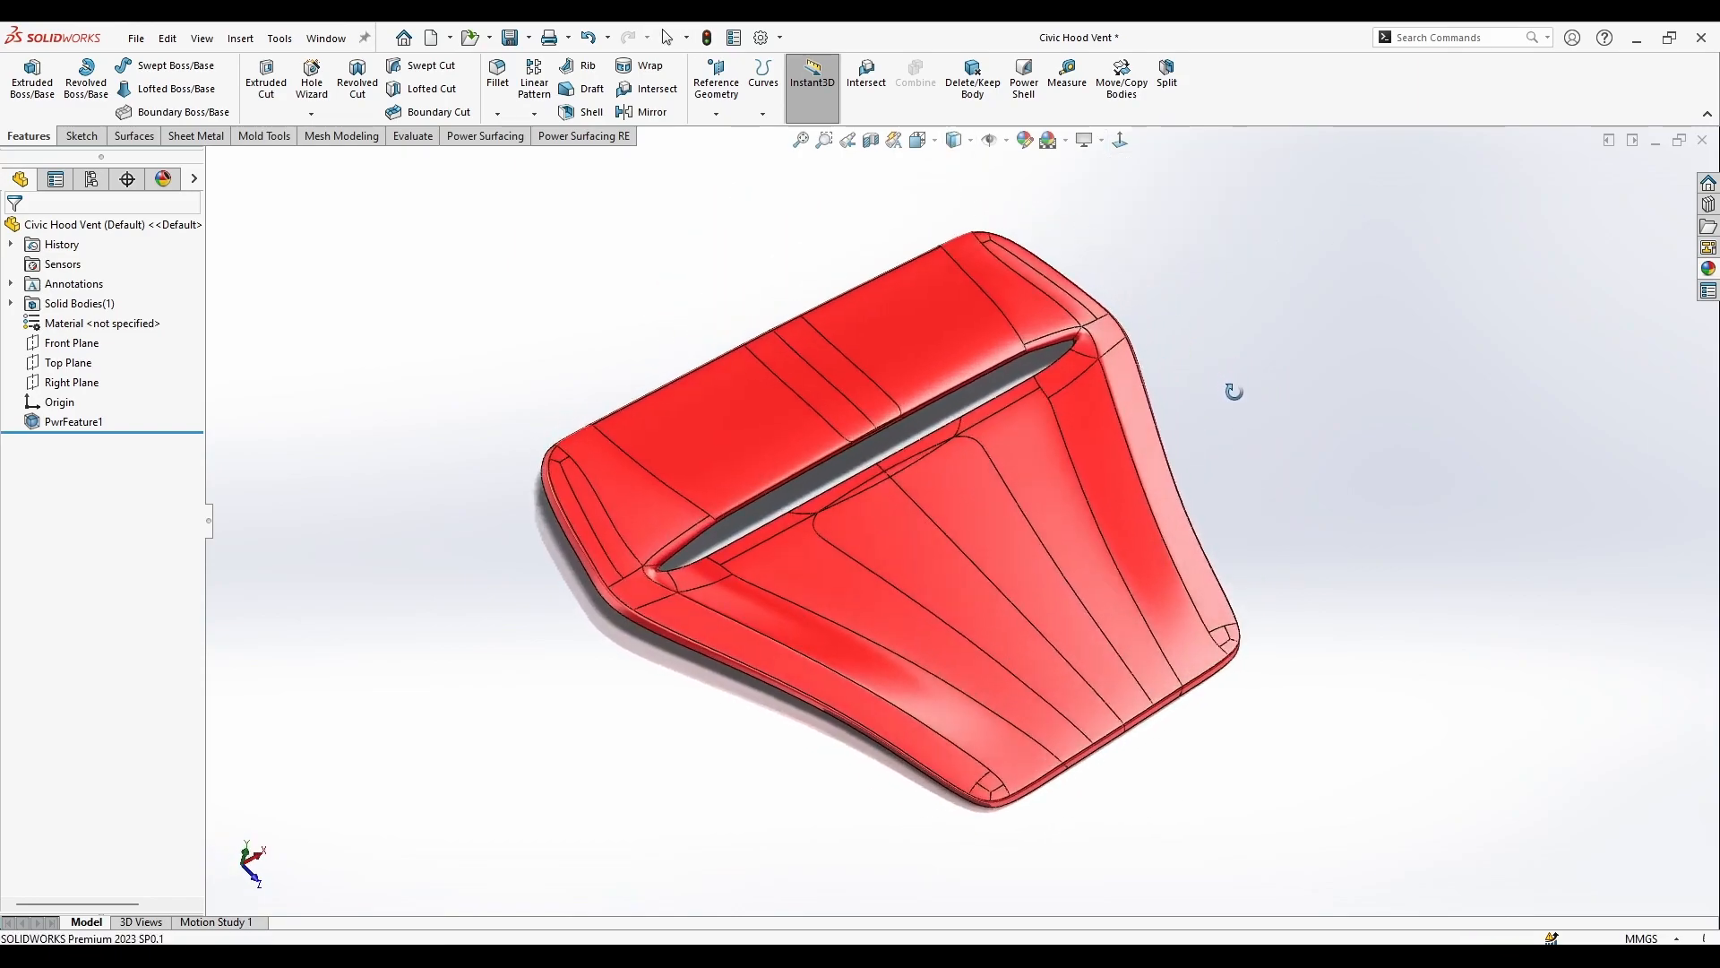
{"action": "scroll", "coordinate": [1011, 459], "scroll_direction": "down", "scroll_amount": 3}
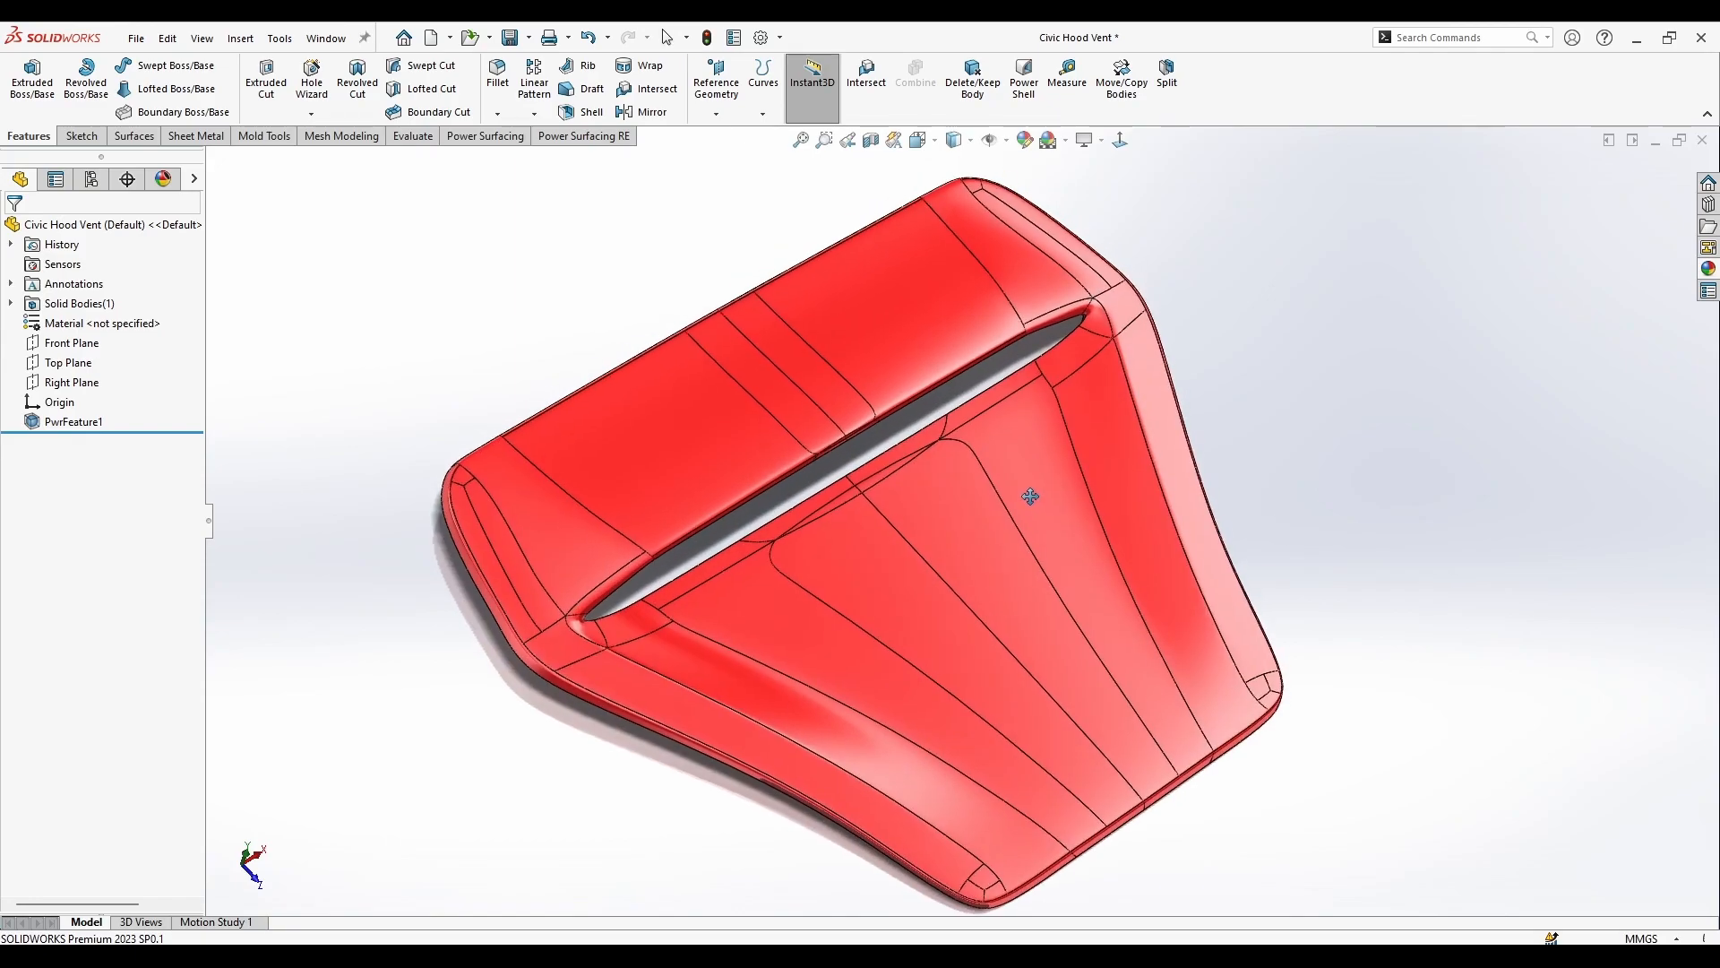
{"action": "scroll", "coordinate": [1018, 476], "scroll_direction": "up", "scroll_amount": 1}
{"action": "middle_click_drag", "start_coordinate": [1332, 598], "coordinate": [1426, 503]}
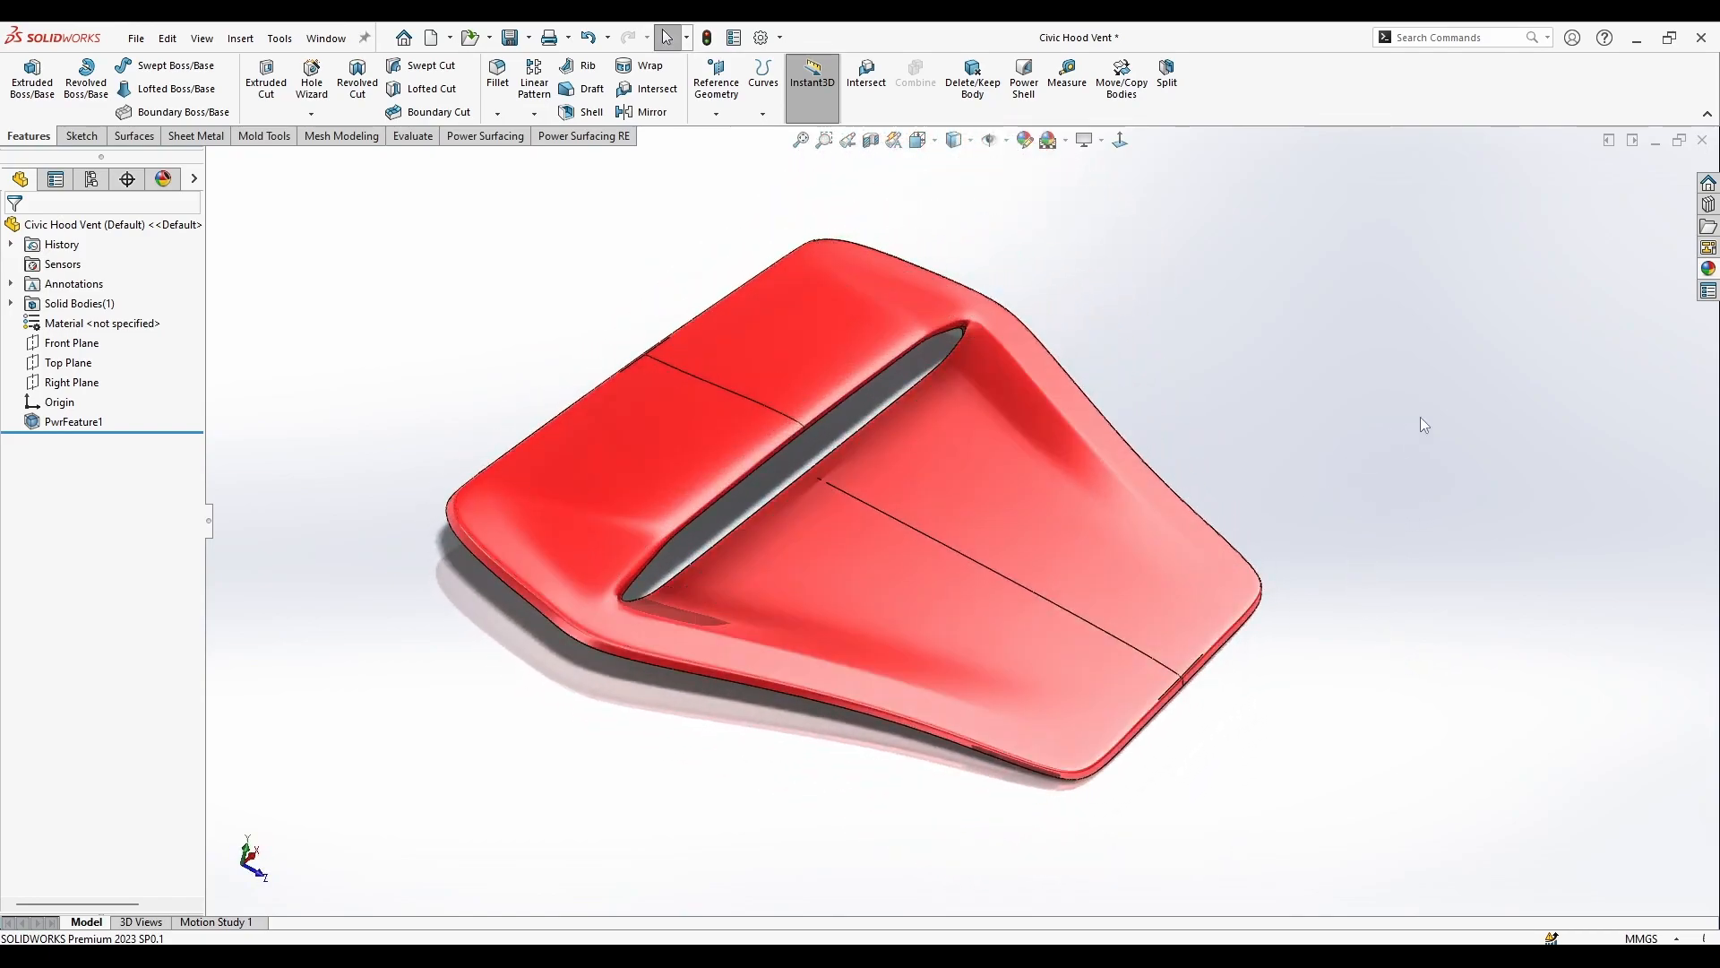